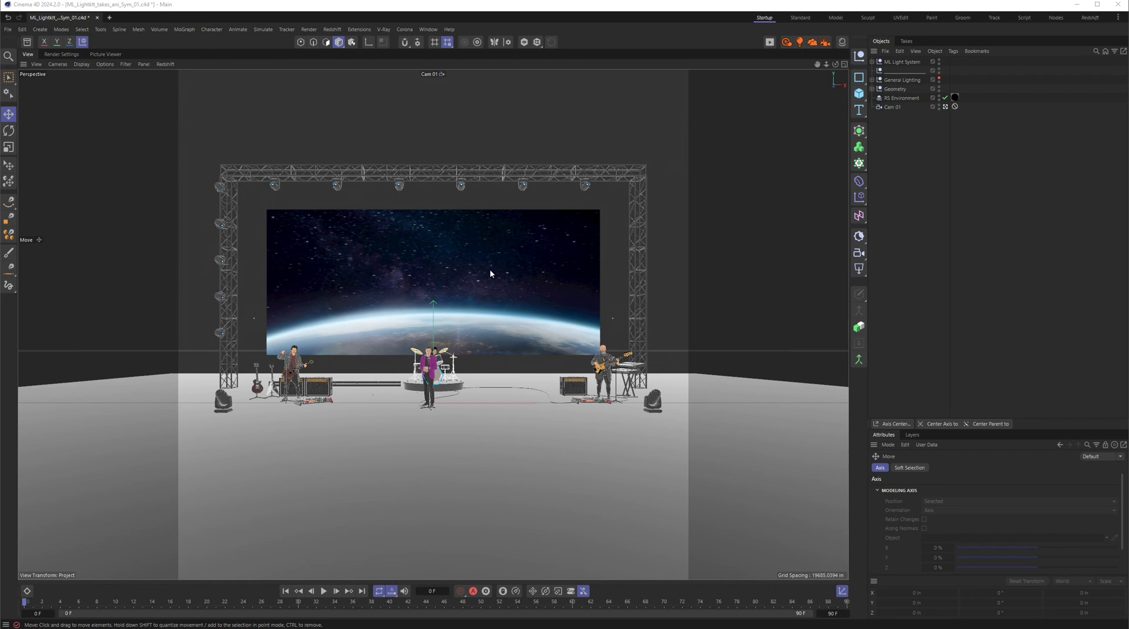
Leave the Cam 01 view, expand the ML Light System group and select the Back Truss Top cloner.
{"action": "left_click", "coordinate": [945, 107]}
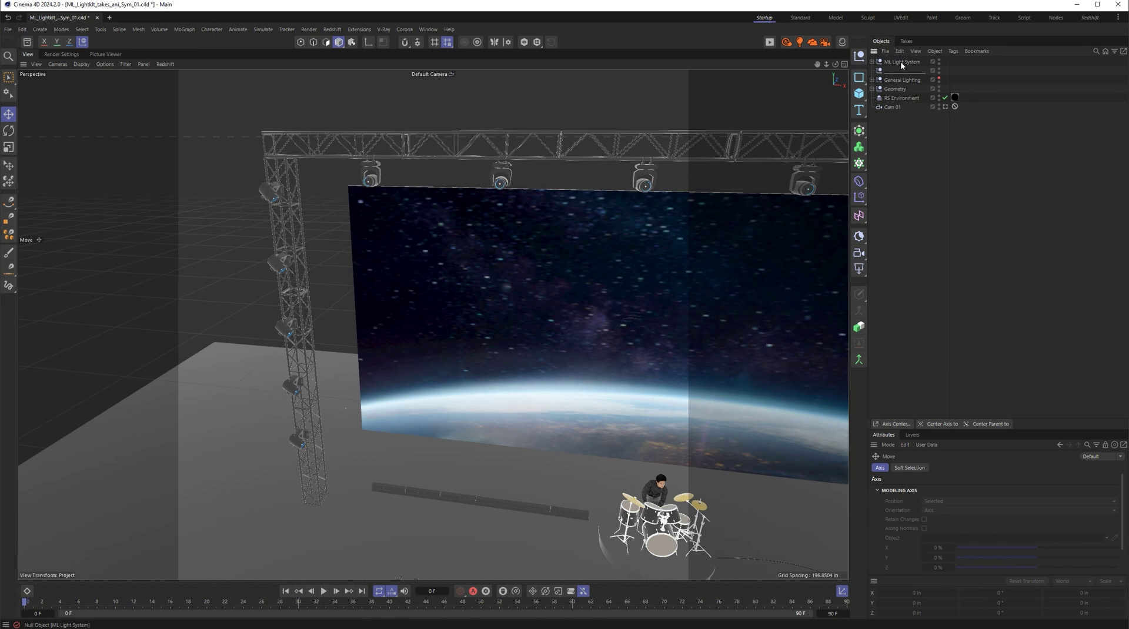
{"action": "left_click", "coordinate": [872, 61]}
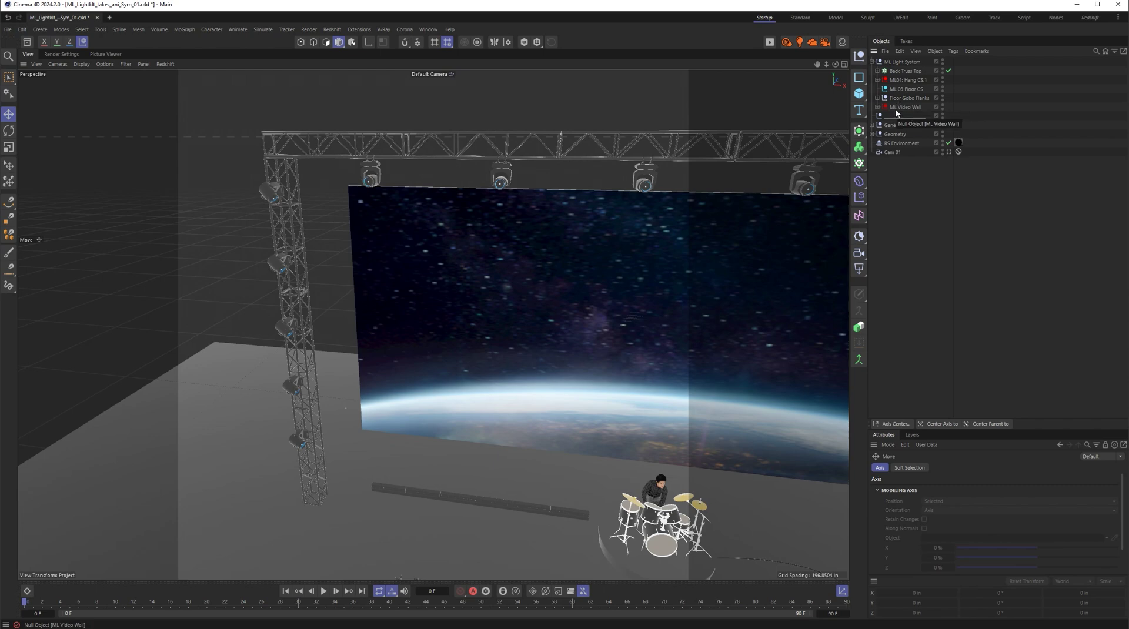
{"action": "left_click", "coordinate": [906, 71]}
{"action": "scroll", "coordinate": [519, 242], "scroll_direction": "down", "scroll_amount": 8}
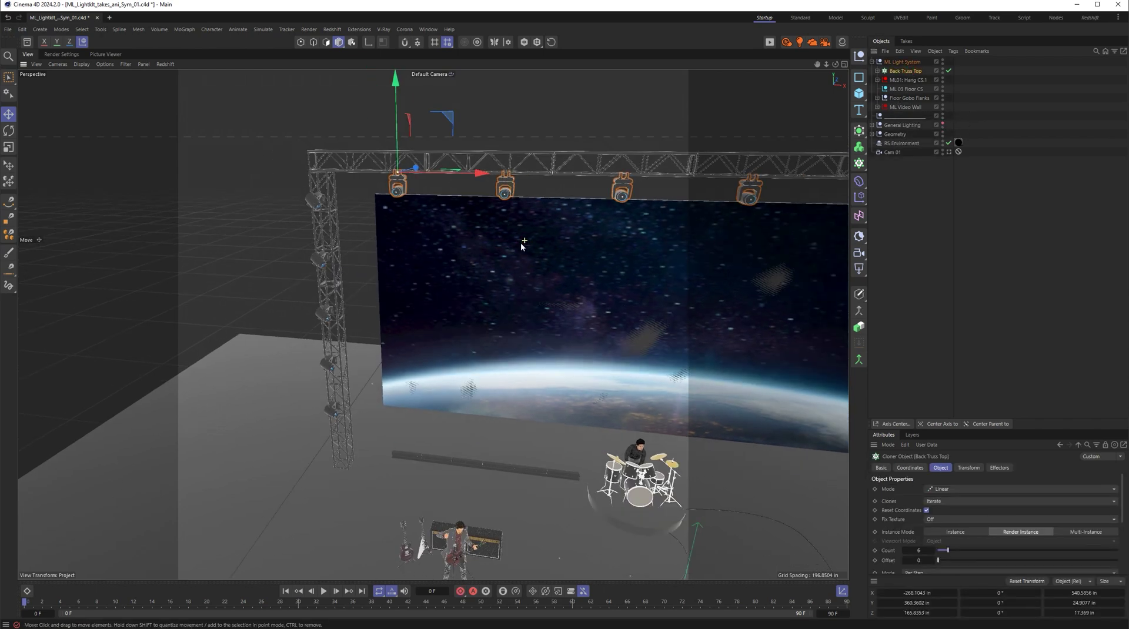
Examine the movement, light and color settings of the ML01 Hang fixture inside the Back Truss Top cloner.
{"action": "left_click", "coordinate": [877, 71]}
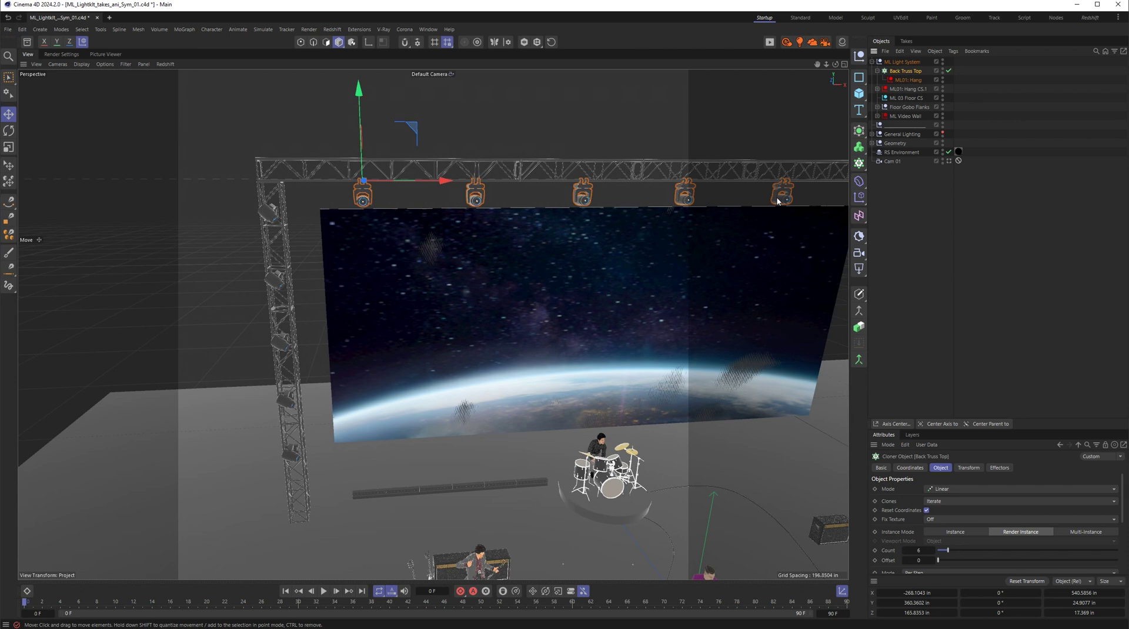
{"action": "left_click", "coordinate": [910, 80]}
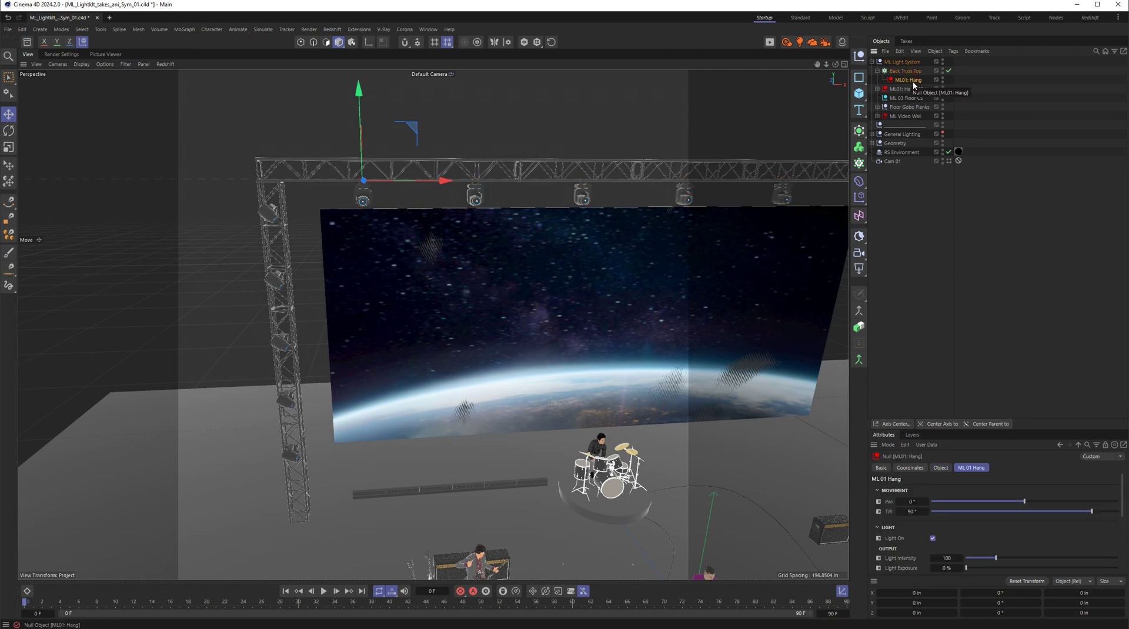
{"action": "left_click_drag", "start_coordinate": [958, 419], "coordinate": [959, 303]}
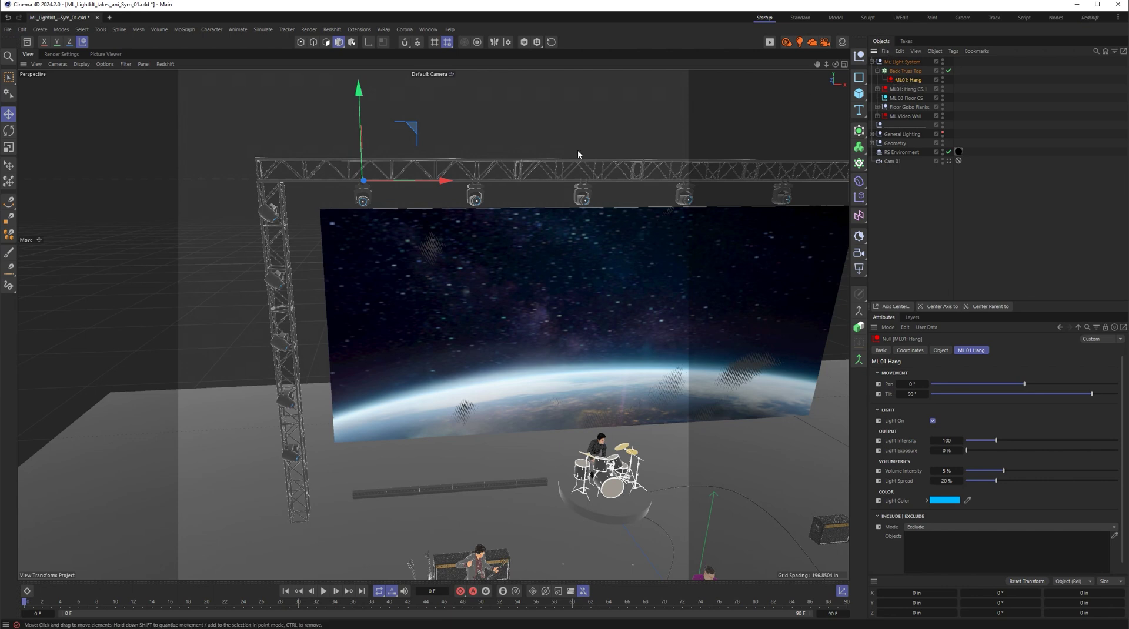
{"action": "left_click", "coordinate": [878, 71]}
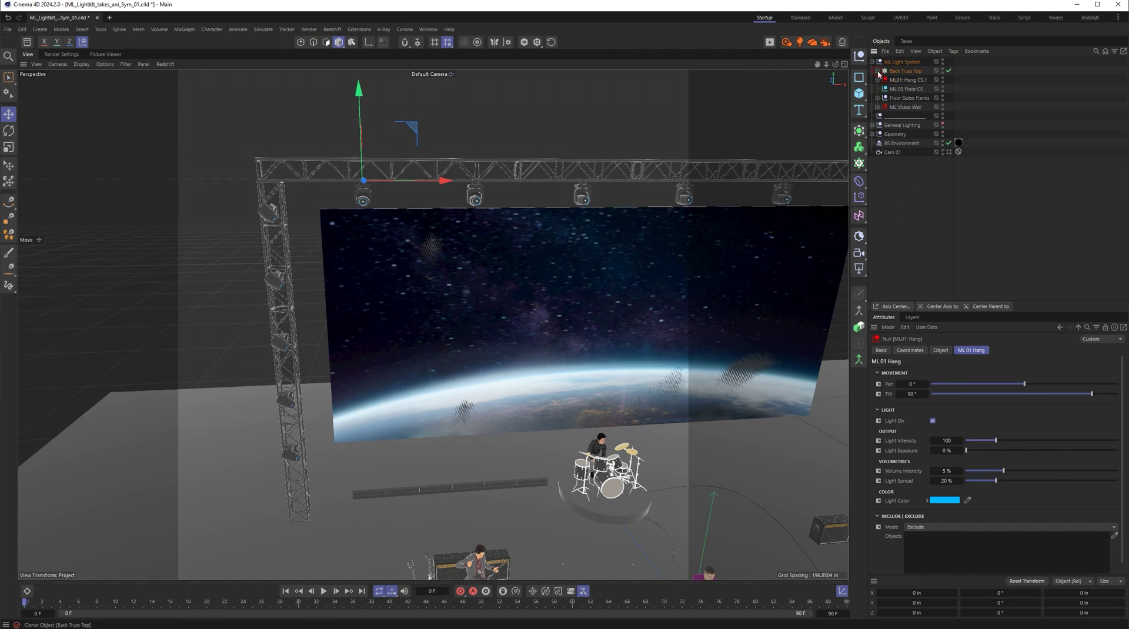
Select ML01 Hang CS.1 and inspect its cloned lights on the vertical side truss up close.
{"action": "left_click", "coordinate": [912, 81]}
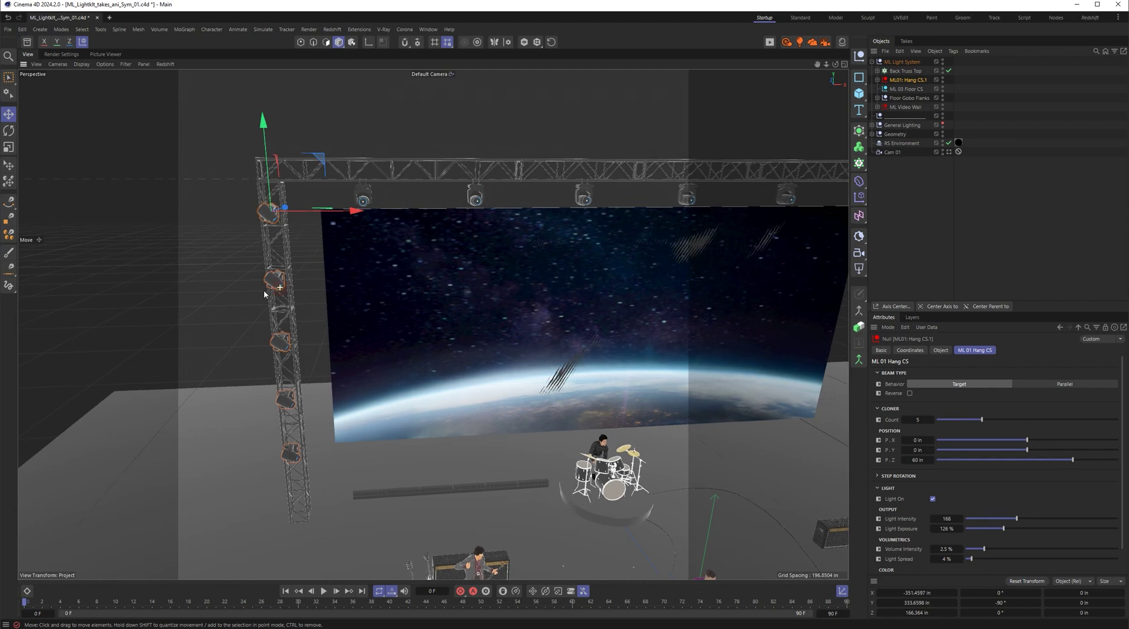
{"action": "scroll", "coordinate": [213, 300], "scroll_direction": "up", "scroll_amount": 2}
{"action": "scroll", "coordinate": [206, 305], "scroll_direction": "up", "scroll_amount": 2}
{"action": "scroll", "coordinate": [383, 206], "scroll_direction": "up", "scroll_amount": 3}
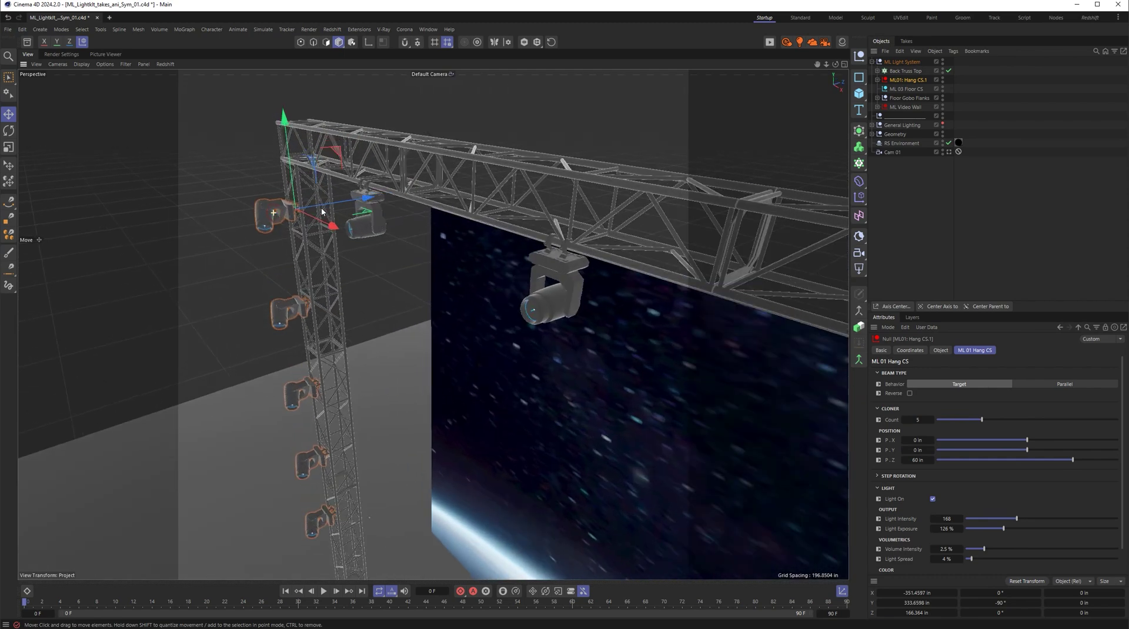
{"action": "scroll", "coordinate": [382, 207], "scroll_direction": "down", "scroll_amount": 3}
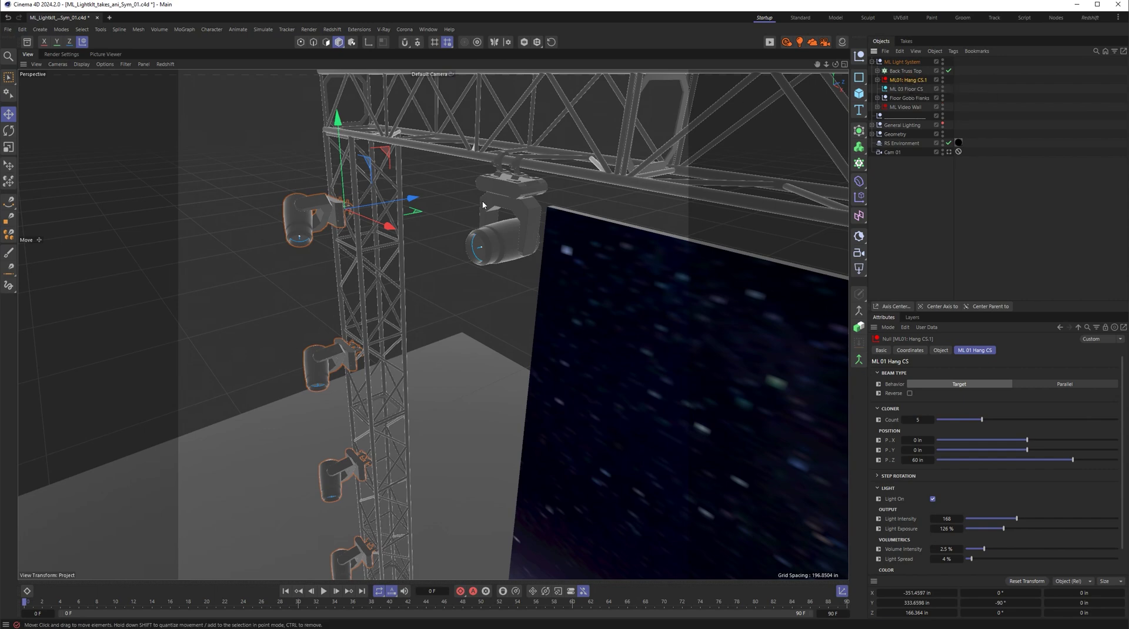
{"action": "left_click_drag", "start_coordinate": [447, 253], "coordinate": [380, 274], "text": "alt"}
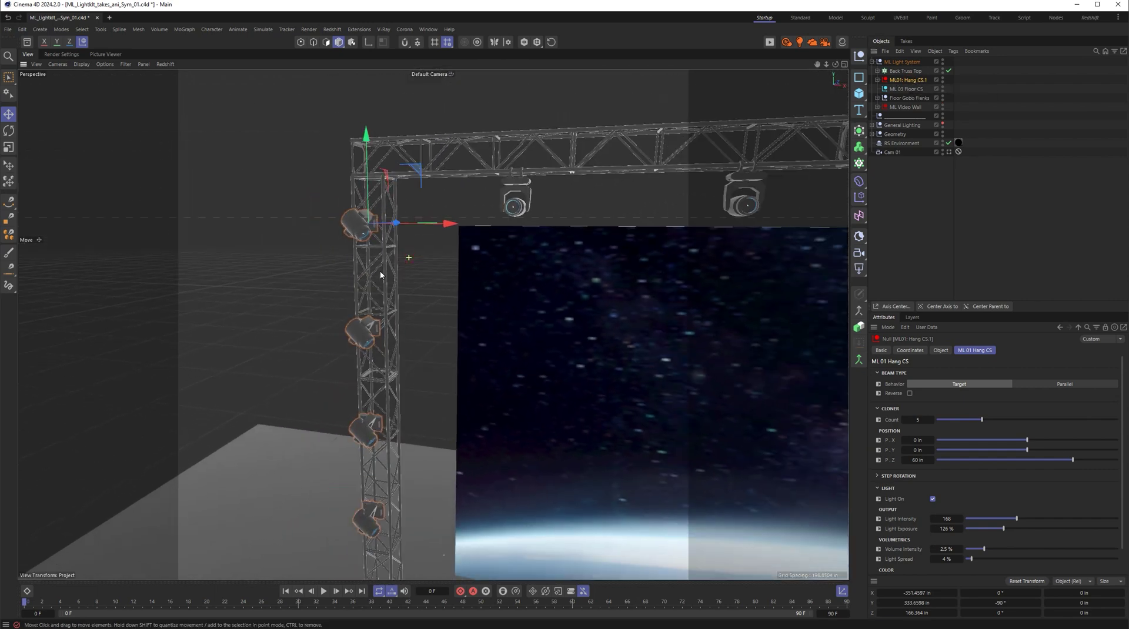
{"action": "right_click_drag", "start_coordinate": [370, 236], "coordinate": [277, 287], "text": "alt"}
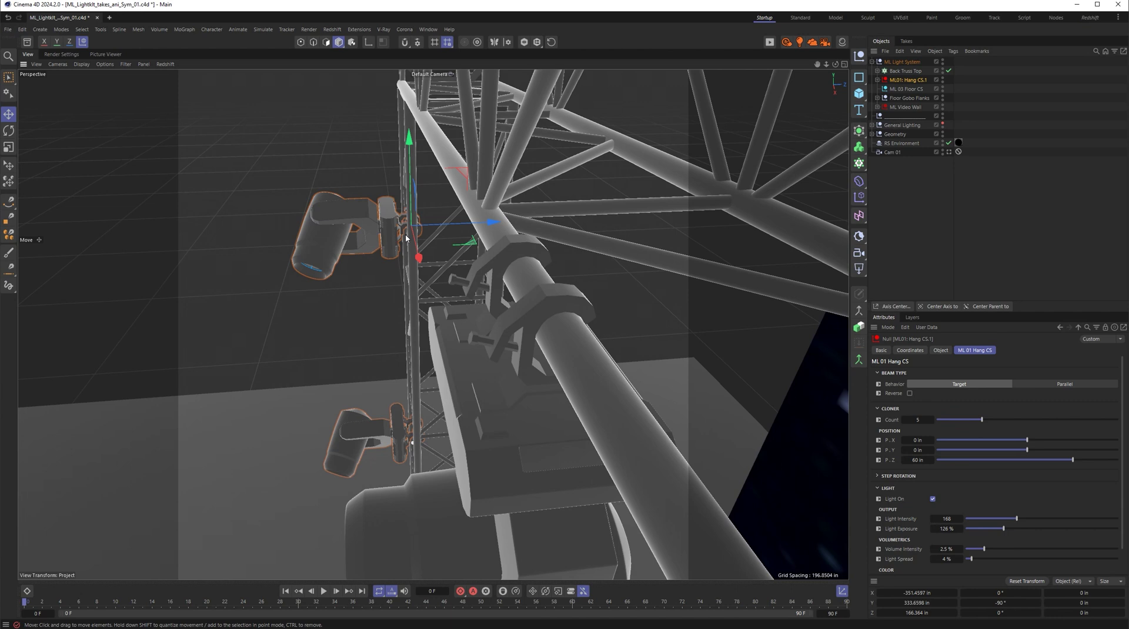
Try moving the ML01 Hang CS.1 lights away from the vertical truss and undo the move.
{"action": "left_click_drag", "start_coordinate": [406, 238], "coordinate": [386, 298]}
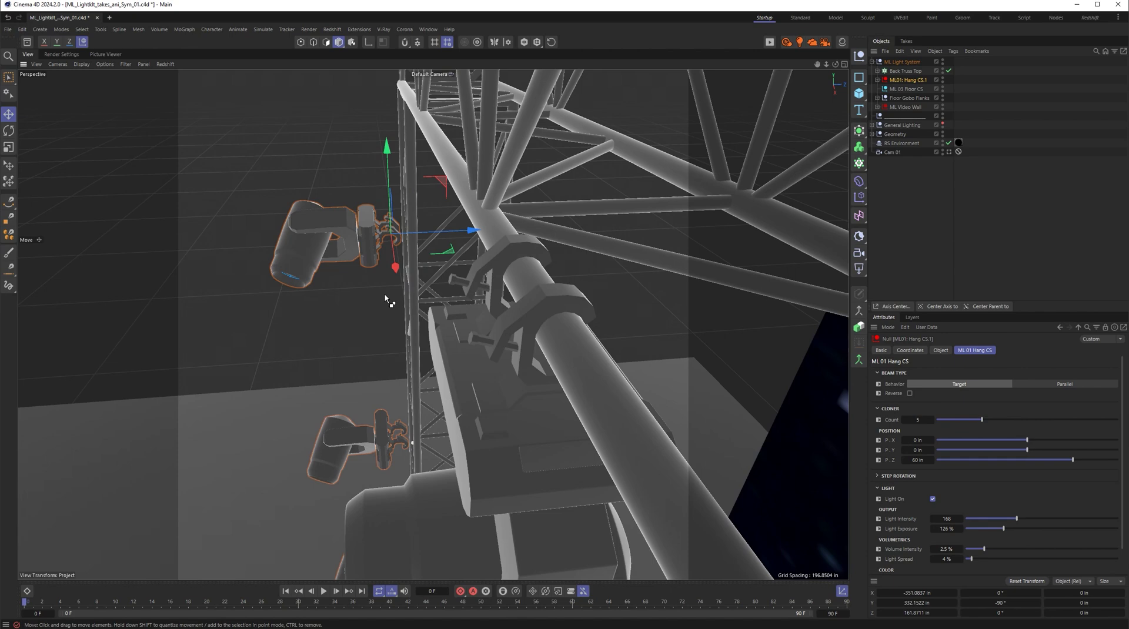
{"action": "key", "text": "ctrl+z"}
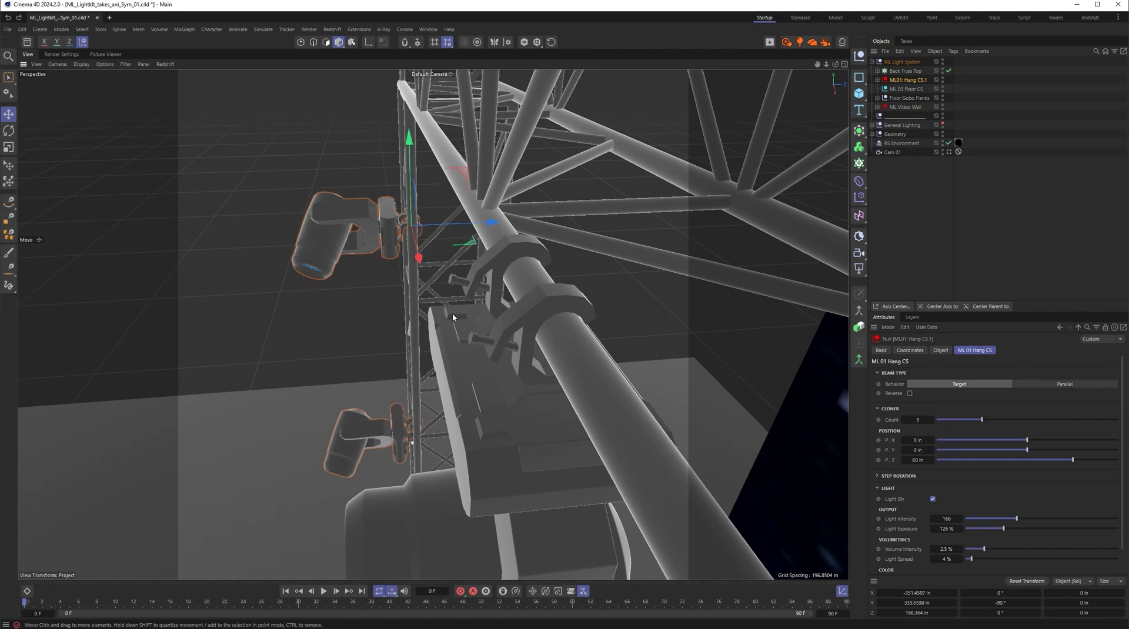
{"action": "scroll", "coordinate": [453, 313], "scroll_direction": "down", "scroll_amount": 5}
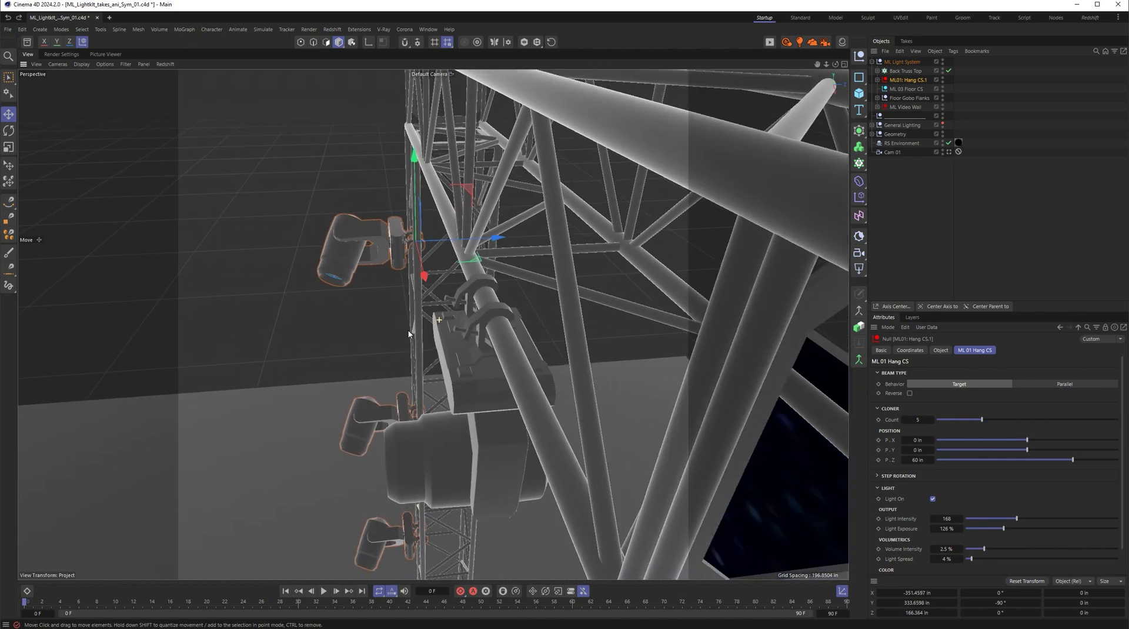
{"action": "scroll", "coordinate": [438, 343], "scroll_direction": "down", "scroll_amount": 5}
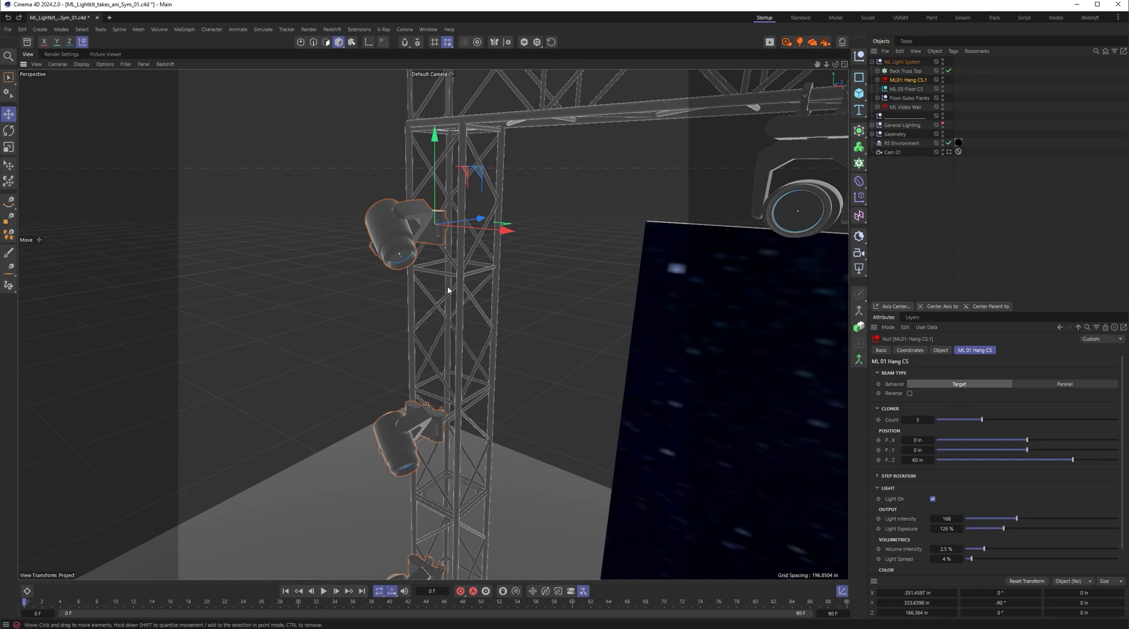
{"action": "scroll", "coordinate": [422, 295], "scroll_direction": "down", "scroll_amount": 5}
{"action": "left_click_drag", "start_coordinate": [421, 295], "coordinate": [361, 263], "text": "alt"}
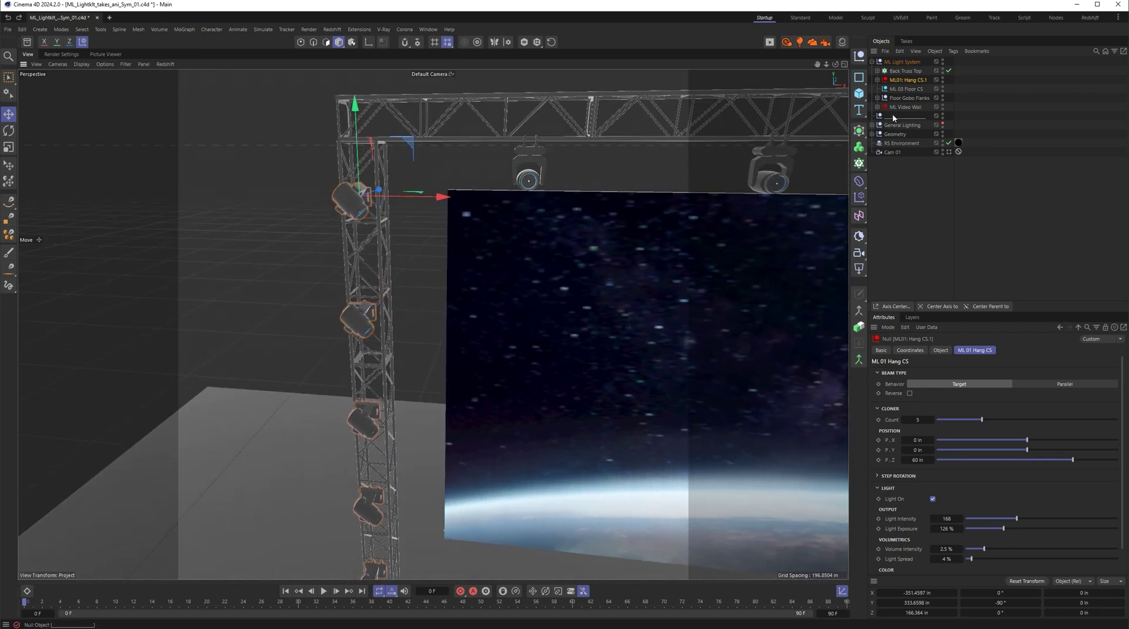
Select ML 03 Floor CS and inspect the floor light bar up close and within the whole stage.
{"action": "key", "text": "Down"}
{"action": "left_click_drag", "start_coordinate": [739, 281], "coordinate": [588, 469], "text": "alt"}
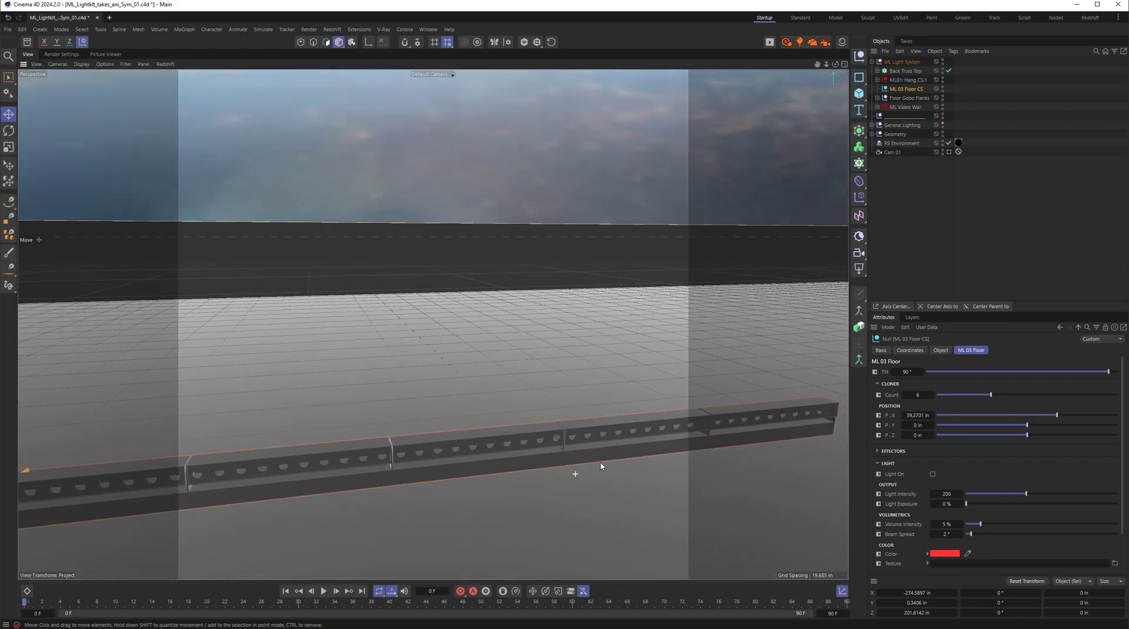
{"action": "key", "text": "ctrl+shift+z"}
{"action": "key", "text": "ctrl+shift+z"}
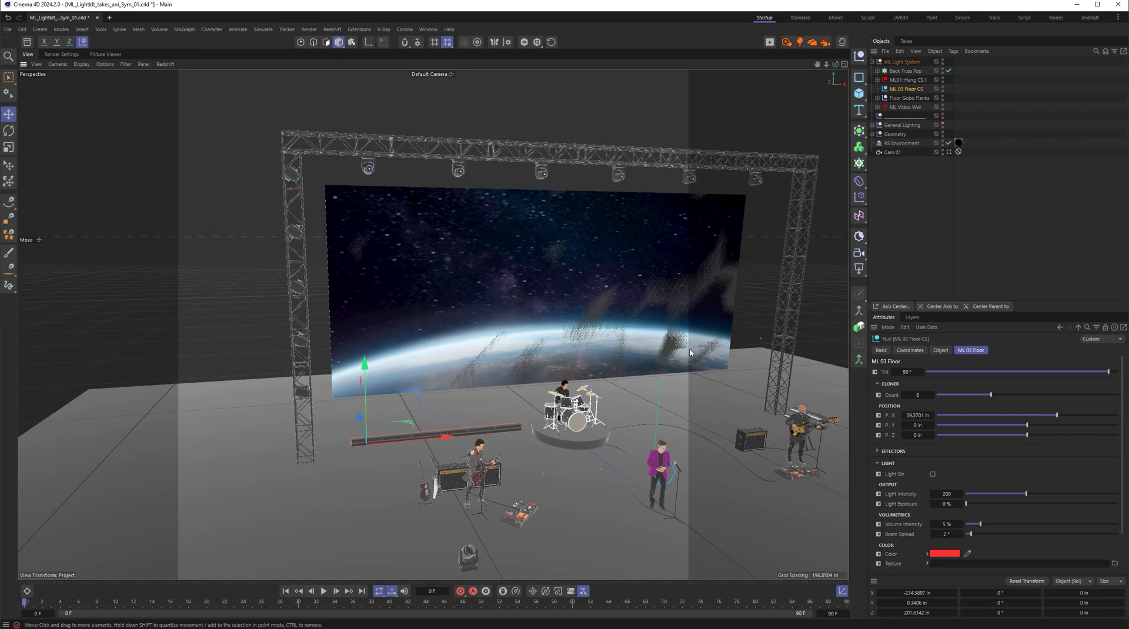
{"action": "scroll", "coordinate": [575, 423], "scroll_direction": "down", "scroll_amount": 5}
{"action": "scroll", "coordinate": [575, 422], "scroll_direction": "up", "scroll_amount": 6}
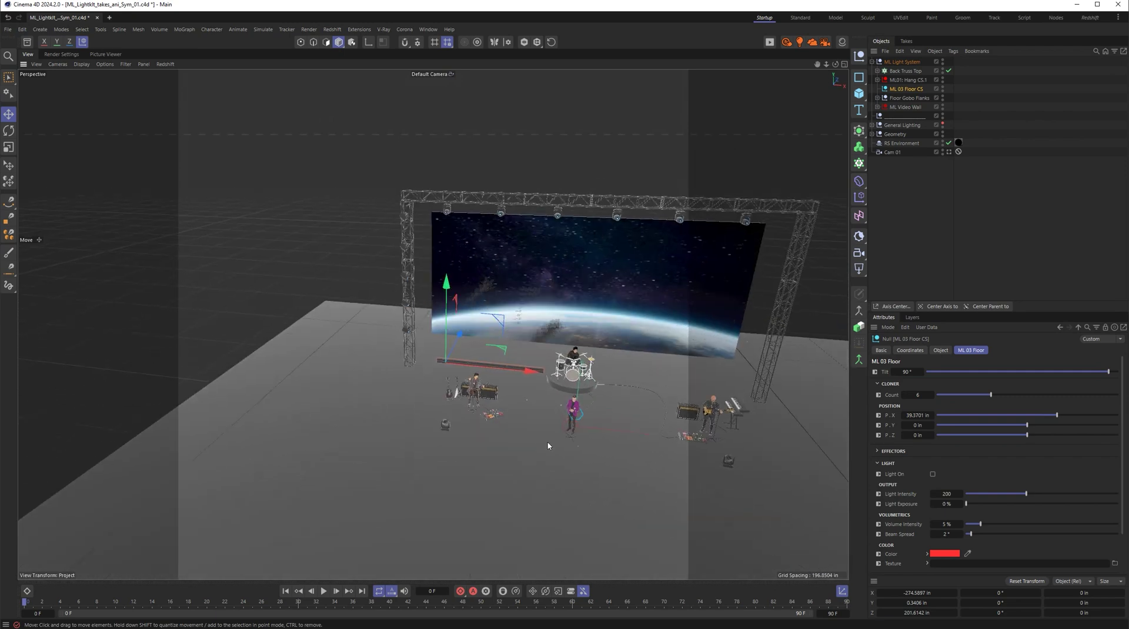
{"action": "scroll", "coordinate": [507, 432], "scroll_direction": "up", "scroll_amount": 4}
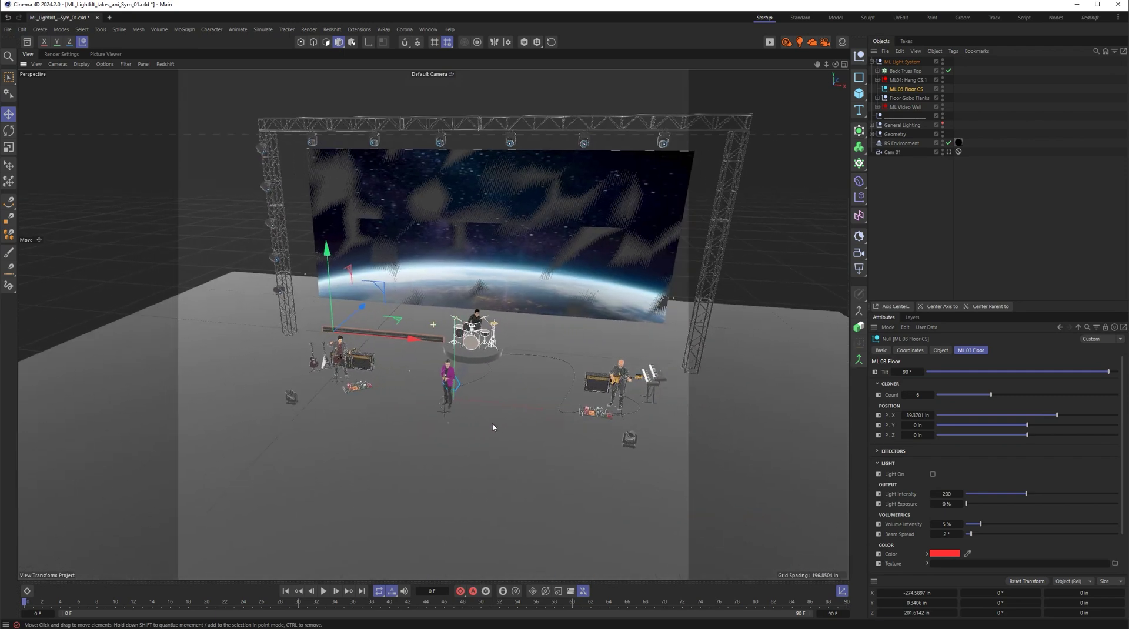
Examine the two gobo floor lights in Floor Gobo Flanks and the settings of the ML Video Wall.
{"action": "left_click", "coordinate": [909, 98]}
{"action": "left_click", "coordinate": [877, 97]}
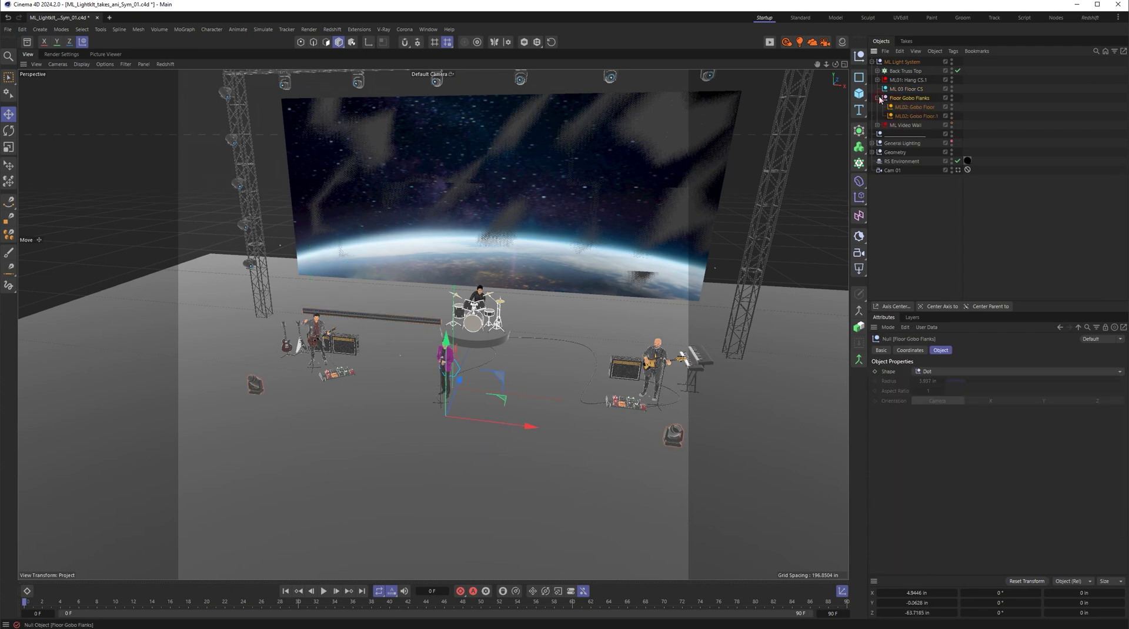
{"action": "left_click", "coordinate": [918, 107]}
{"action": "left_click", "coordinate": [918, 116]}
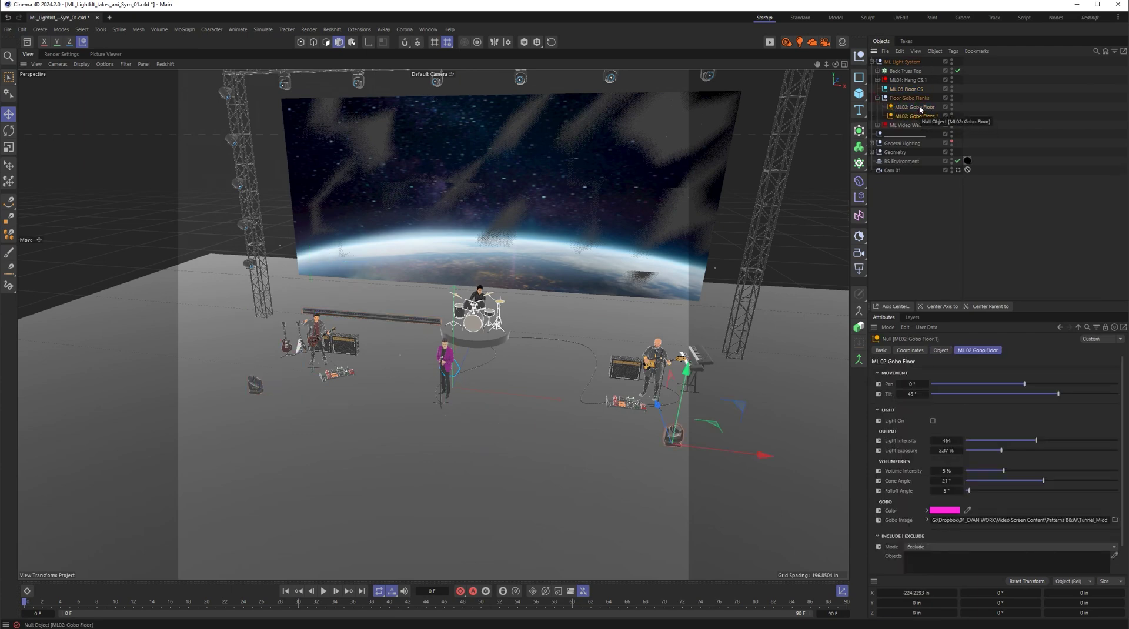
{"action": "left_click", "coordinate": [915, 107]}
{"action": "left_click", "coordinate": [908, 98]}
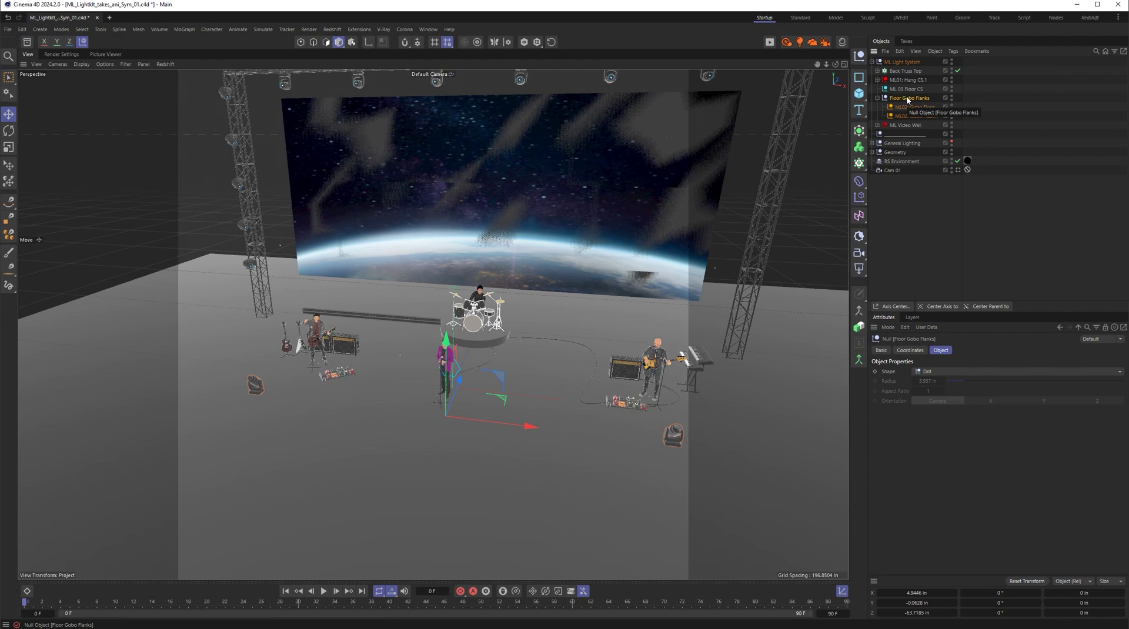
{"action": "left_click", "coordinate": [877, 98]}
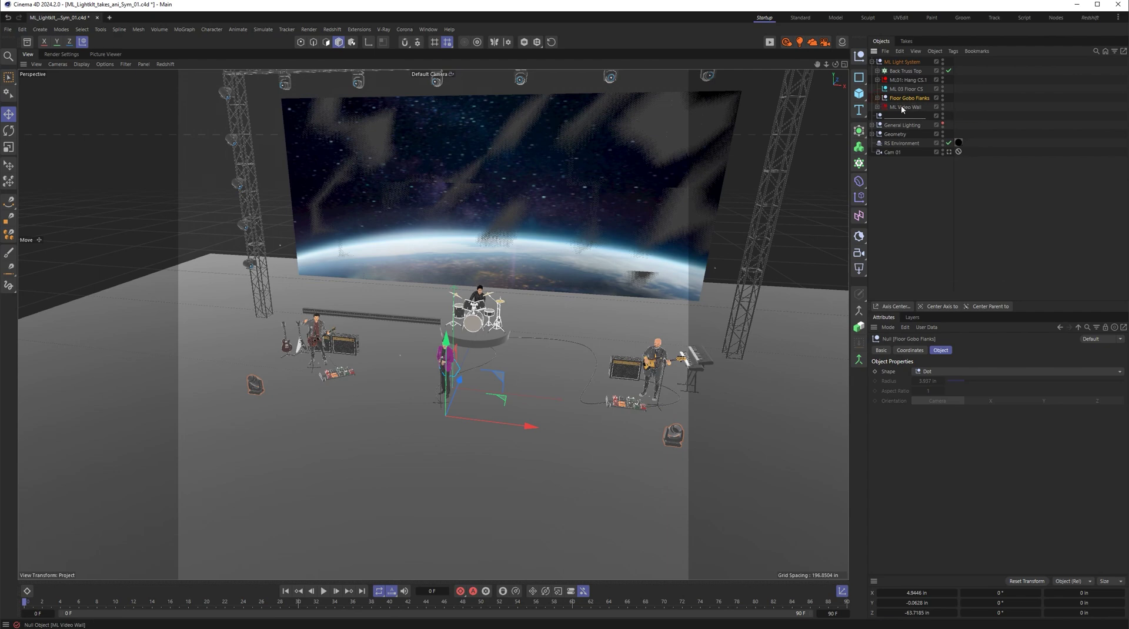
{"action": "left_click", "coordinate": [903, 108]}
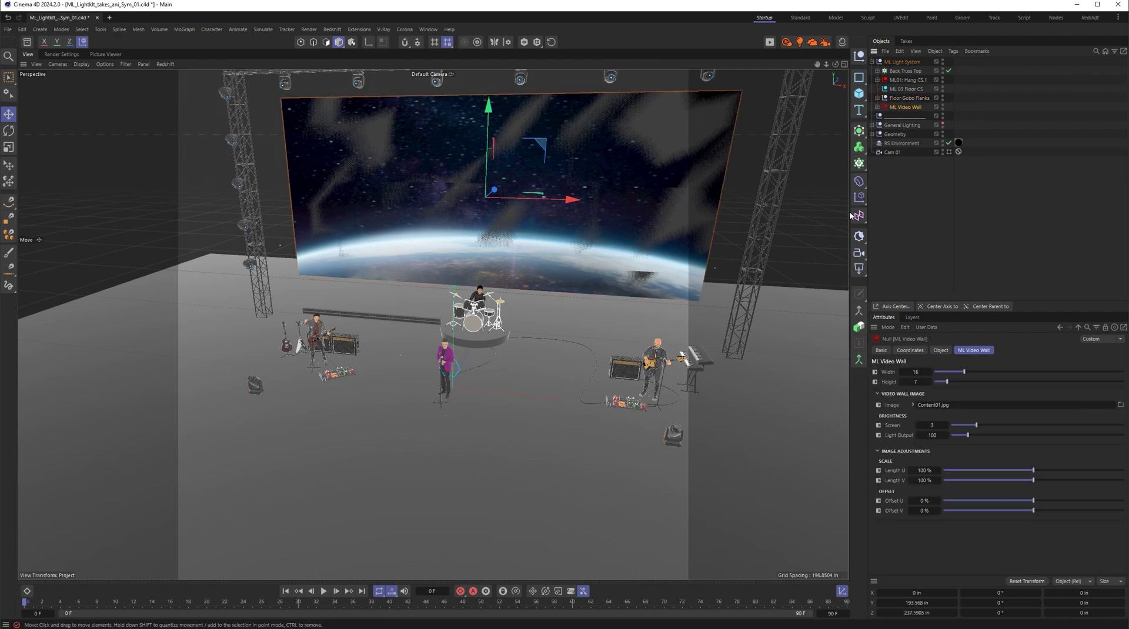
Look through Cam 01, widen the view area and start the interactive Redshift render.
{"action": "left_click", "coordinate": [949, 151]}
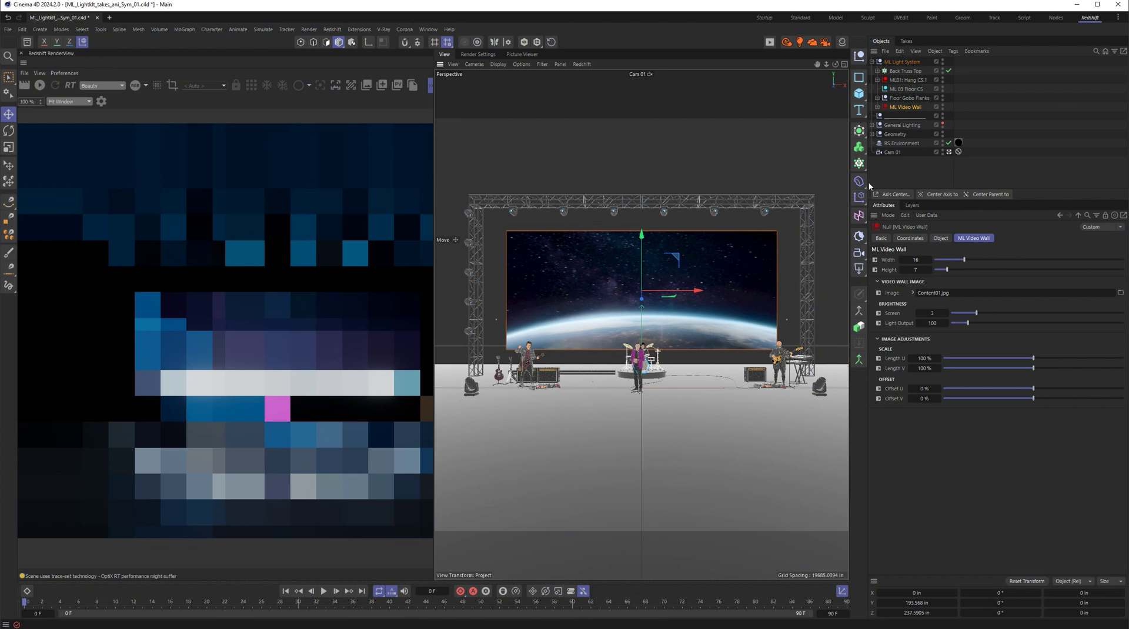
{"action": "left_click_drag", "start_coordinate": [869, 186], "coordinate": [944, 184]}
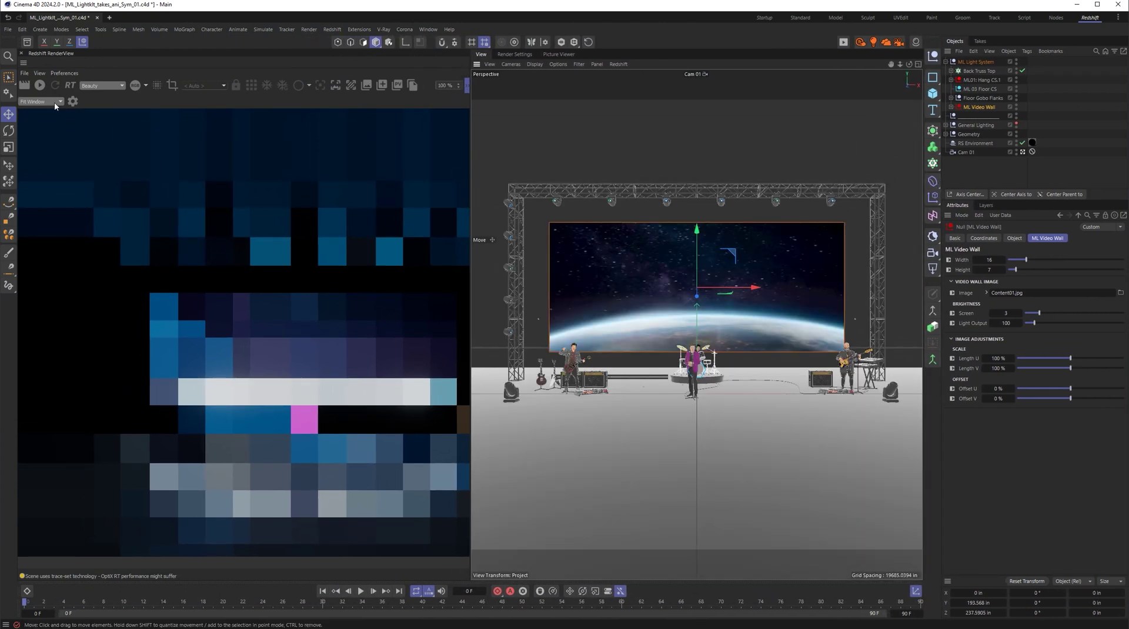
{"action": "left_click", "coordinate": [40, 87]}
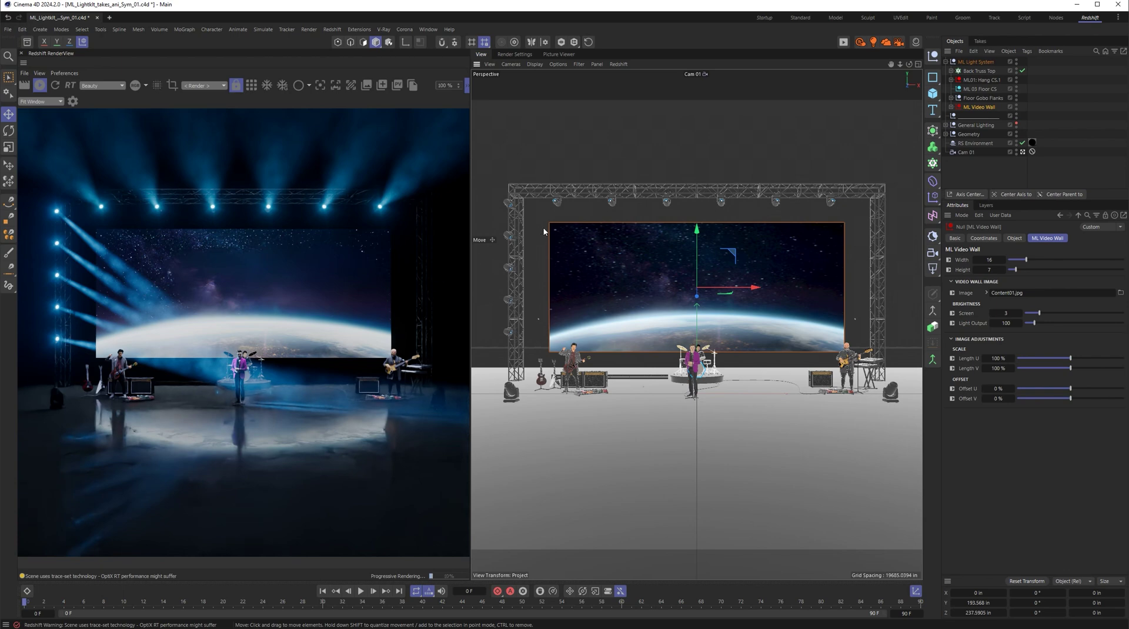
Review the output size and the Redshift quality and denoising engine options in the render settings, and return to the viewport.
{"action": "left_click", "coordinate": [514, 54]}
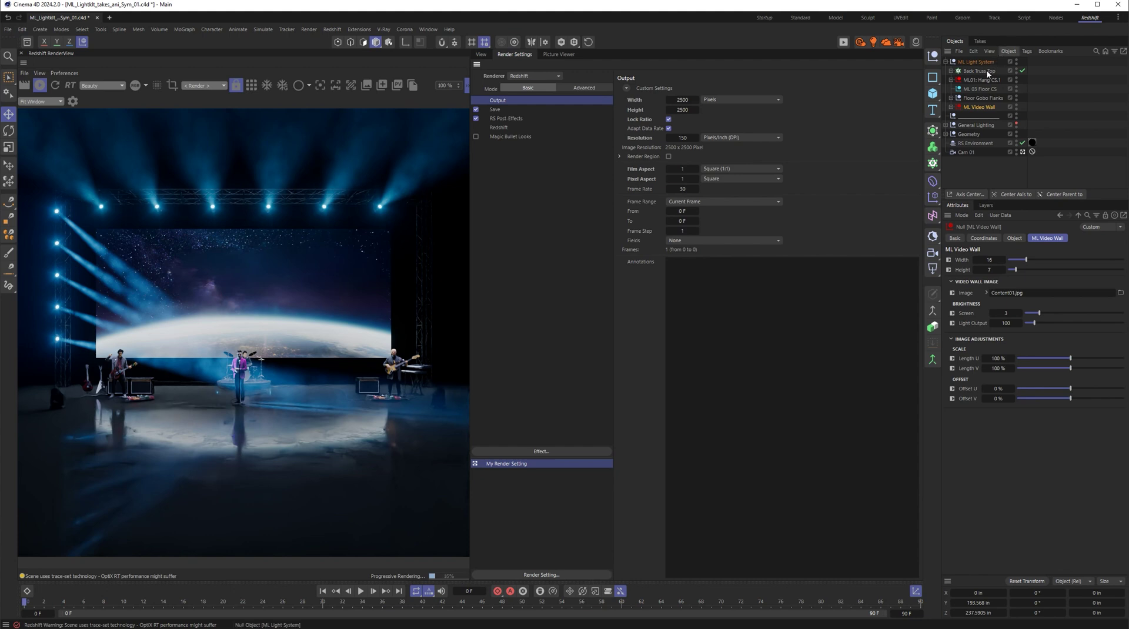
{"action": "left_click", "coordinate": [497, 128]}
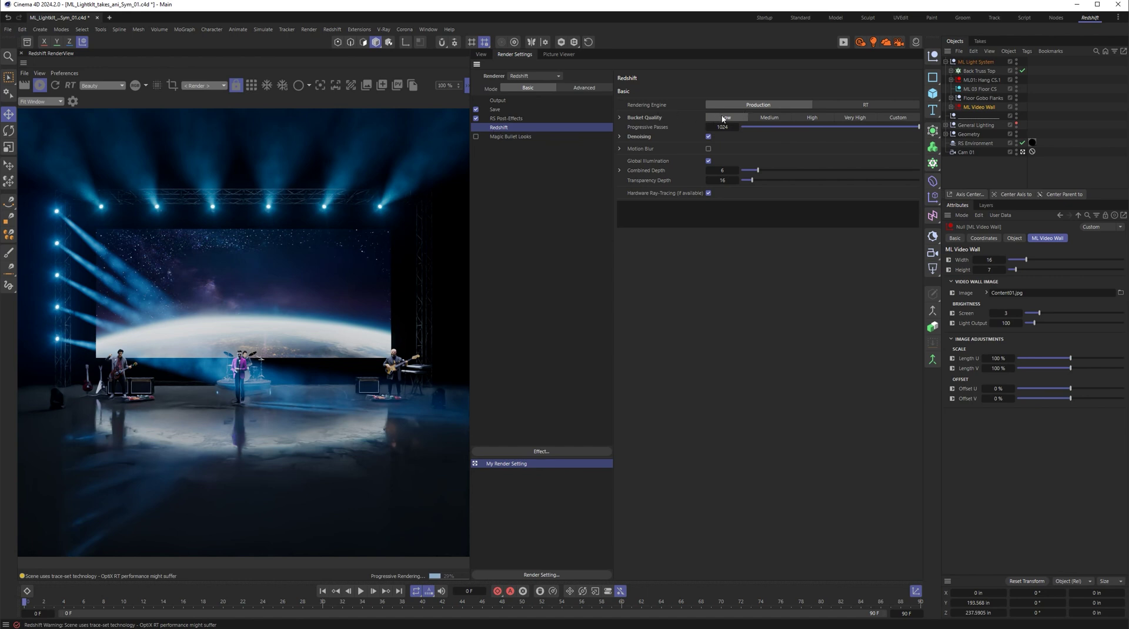
{"action": "left_click", "coordinate": [619, 136]}
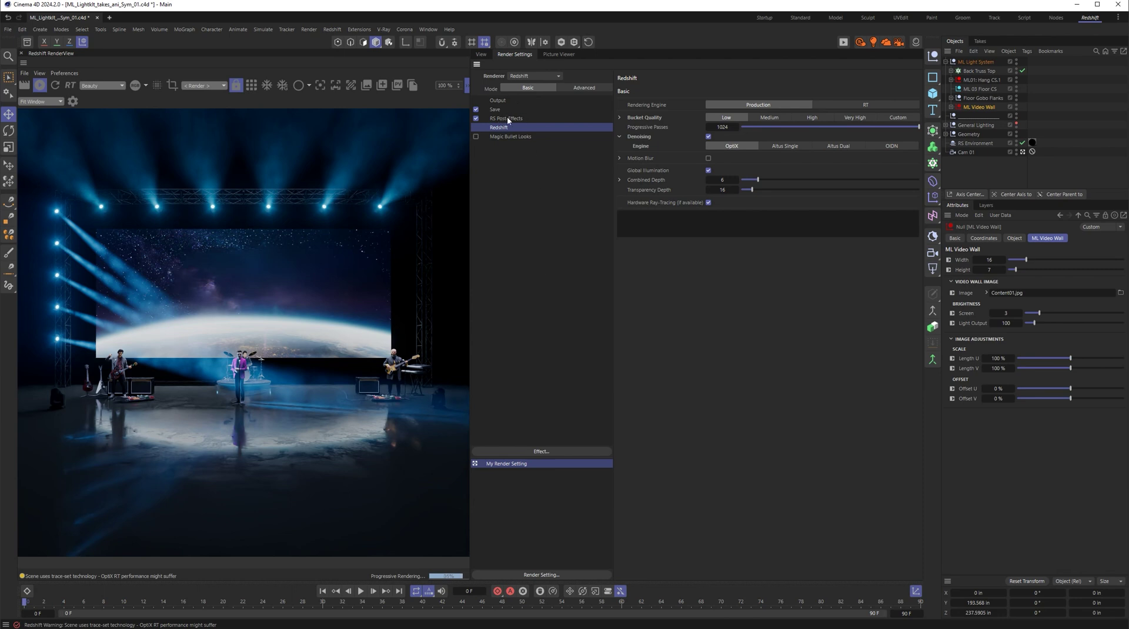
{"action": "left_click", "coordinate": [481, 55]}
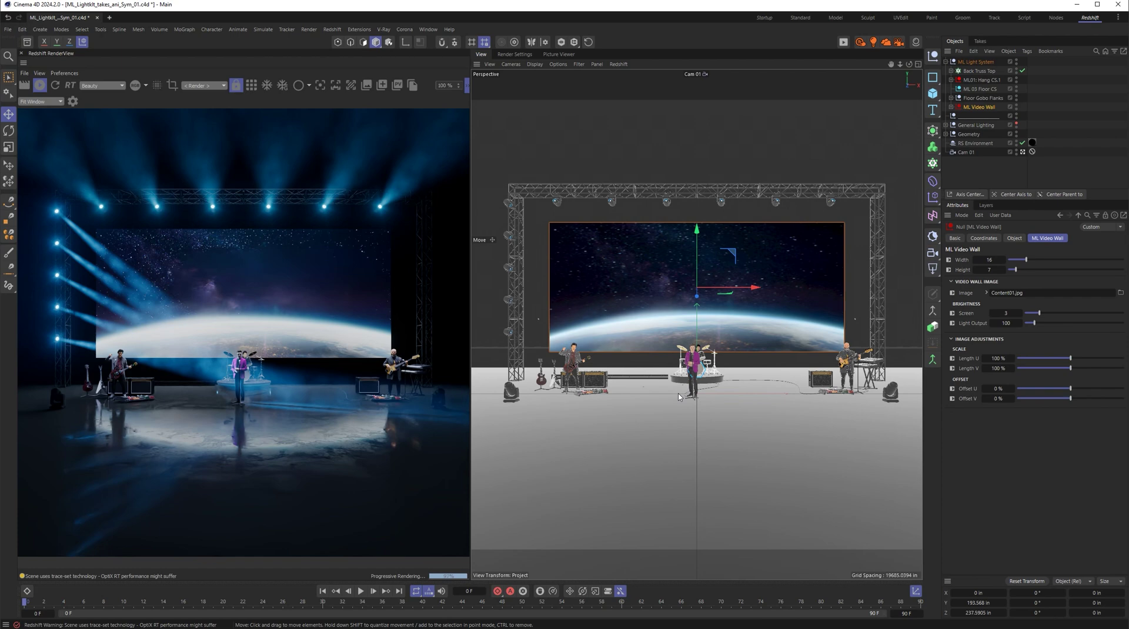
Add a Symmetry generator to the light system and nest the ML01 Hang CS.1 truss lights inside it.
{"action": "left_click", "coordinate": [988, 170]}
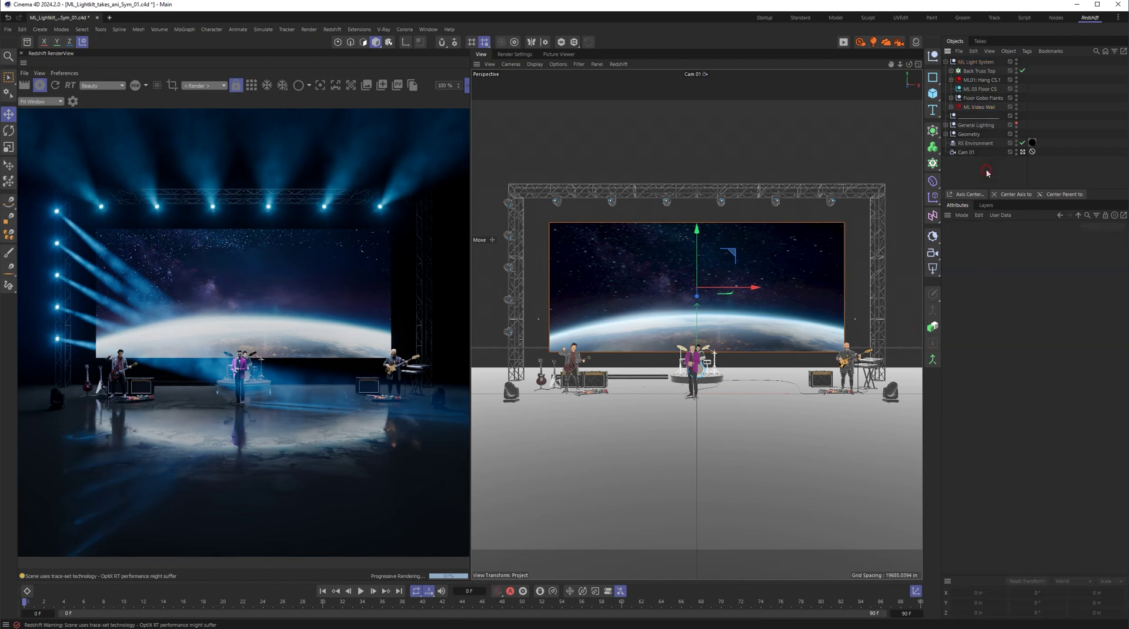
{"action": "left_click", "coordinate": [982, 82]}
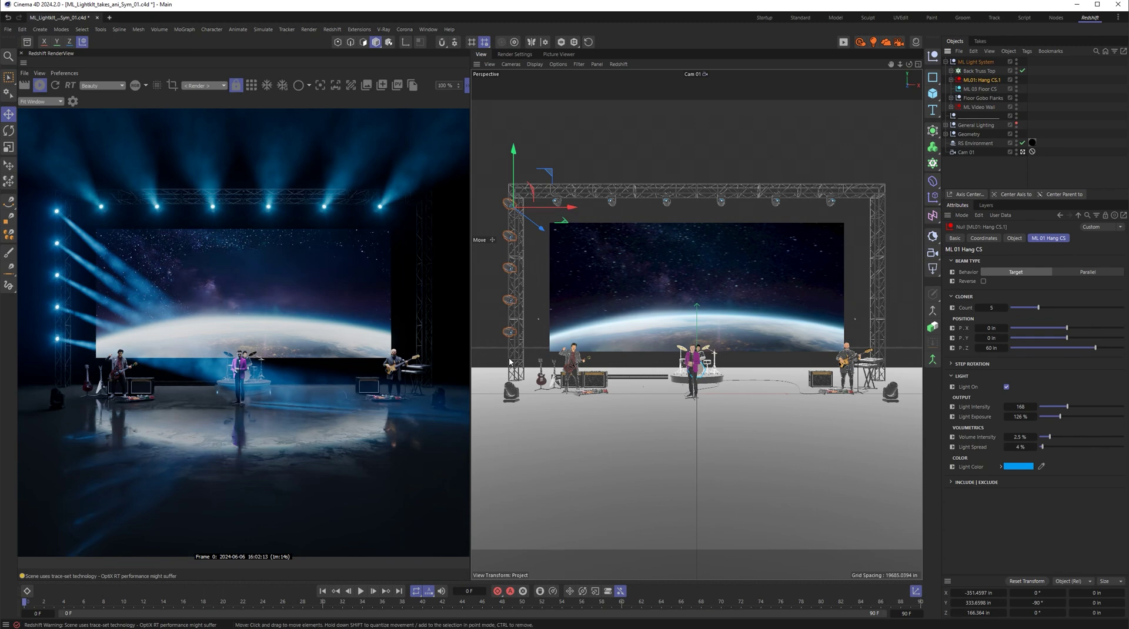
{"action": "left_click", "coordinate": [933, 131]}
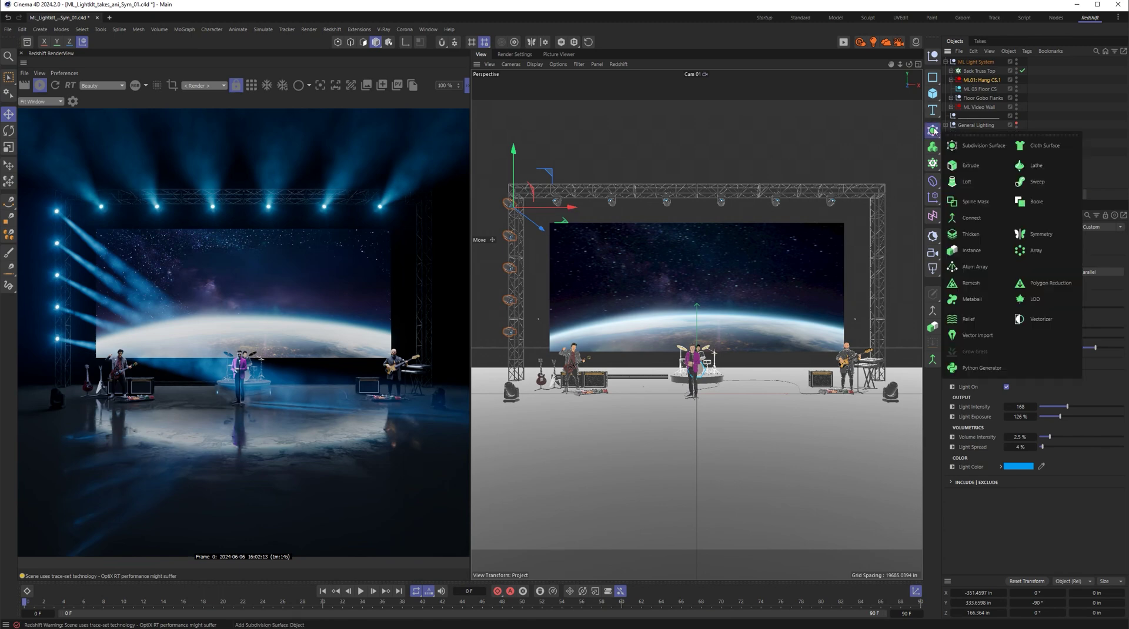
{"action": "left_click", "coordinate": [1041, 234]}
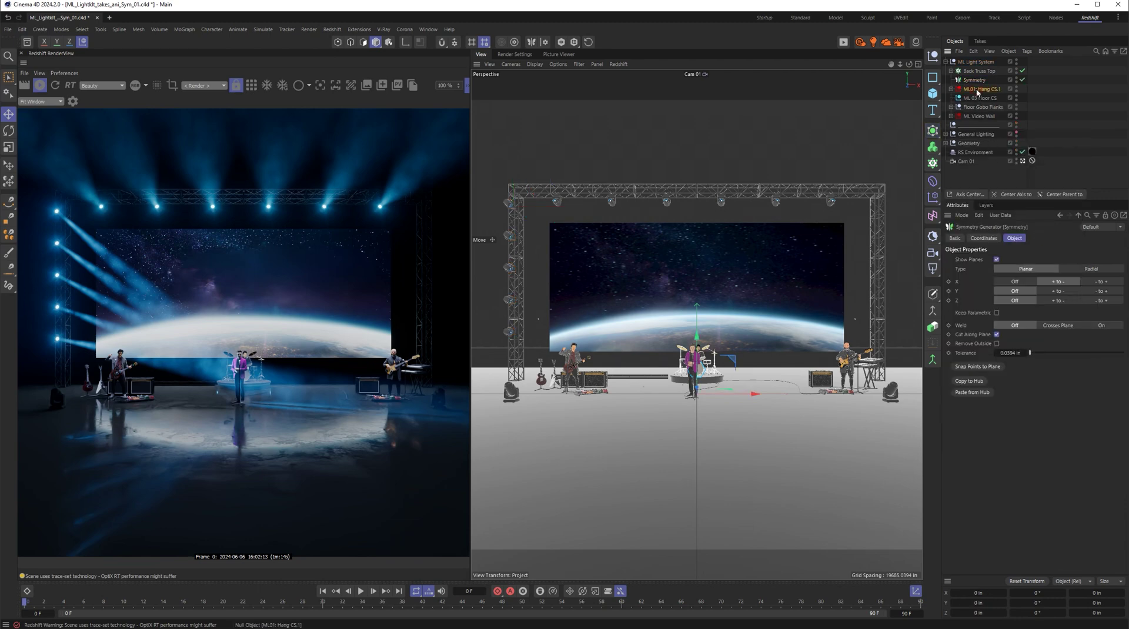
{"action": "left_click_drag", "start_coordinate": [978, 92], "coordinate": [979, 82]}
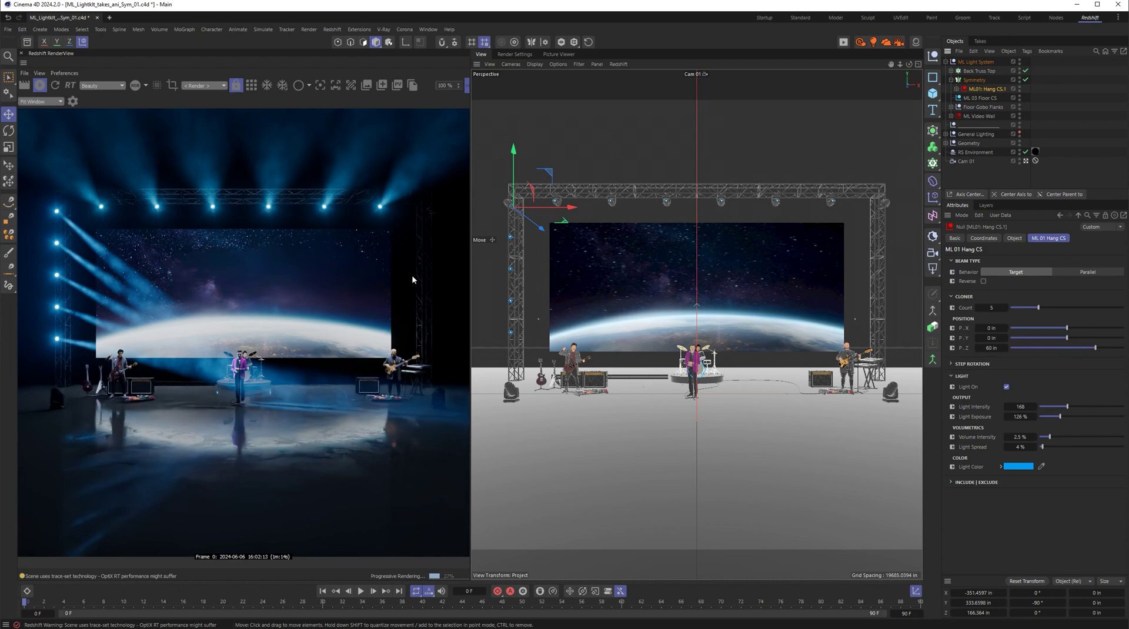
Enable Keep Parametric on the truss lights' Symmetry generator and turn off its Show Planes option.
{"action": "left_click", "coordinate": [977, 80]}
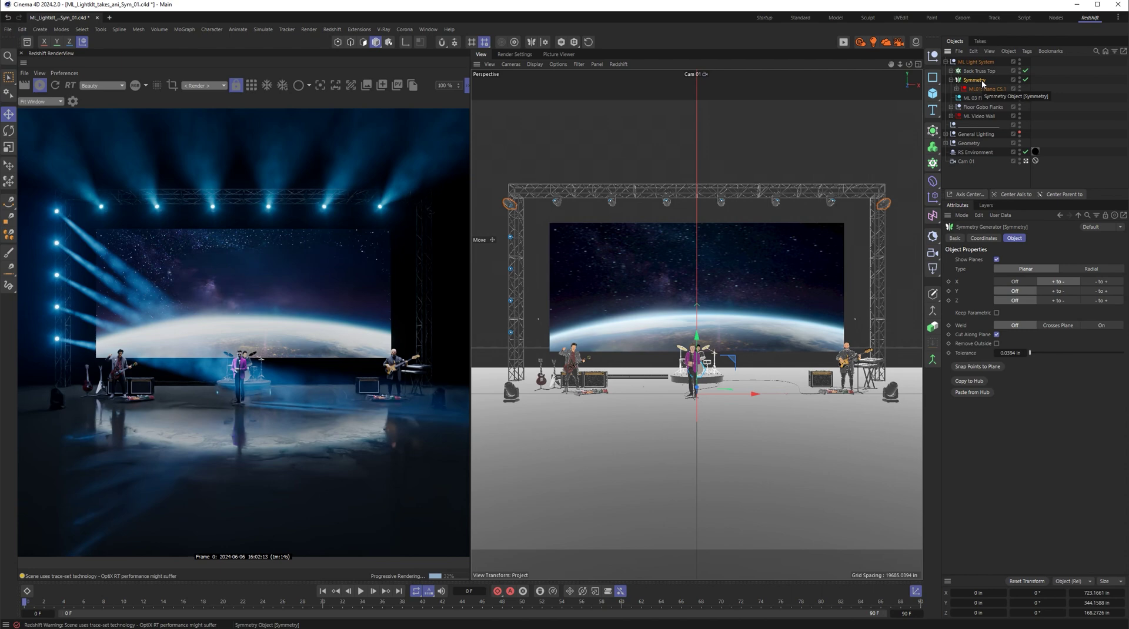
{"action": "left_click", "coordinate": [996, 313]}
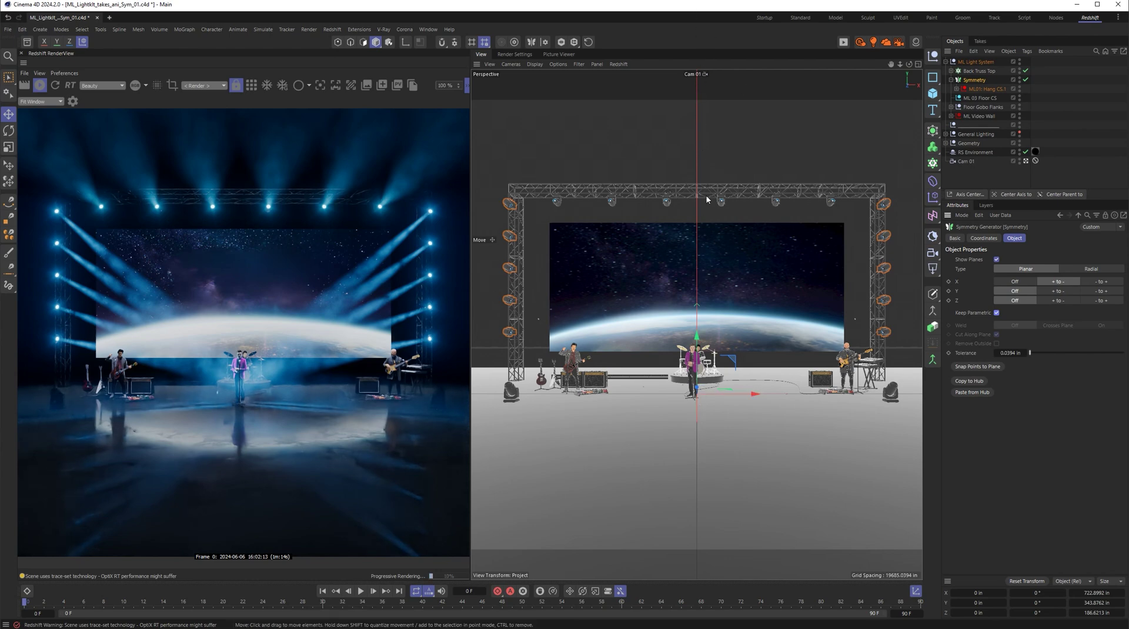
{"action": "left_click", "coordinate": [996, 260]}
{"action": "left_click", "coordinate": [996, 260]}
{"action": "left_click", "coordinate": [996, 260]}
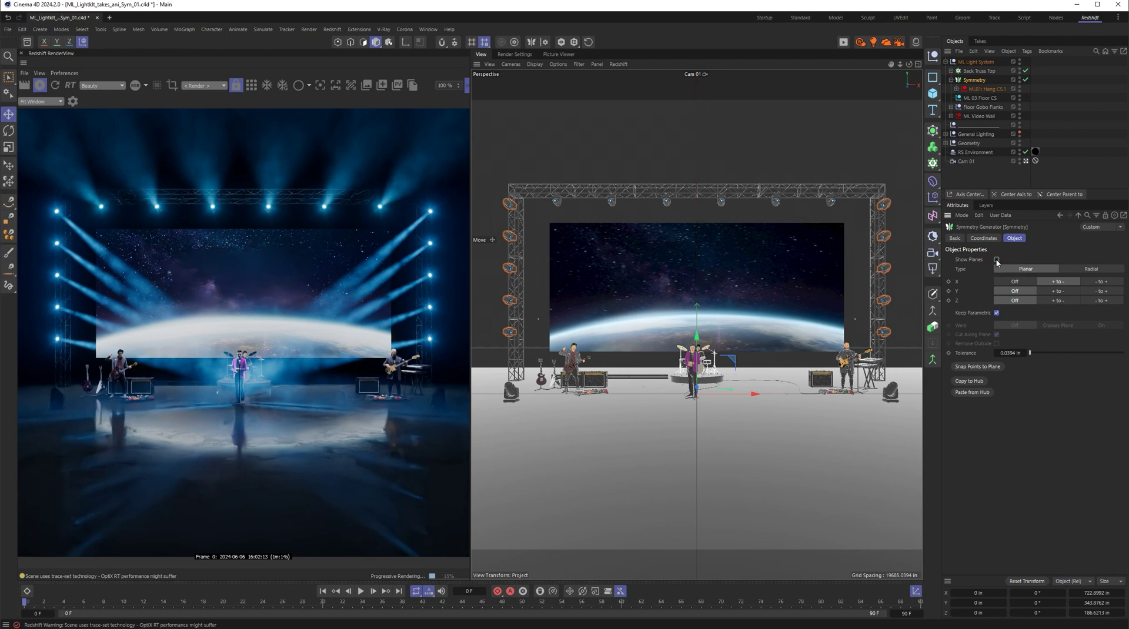
Select TARGET Hang CS beneath the truss lights and shift it slightly to about X 347.1 in, Z 295.5 in.
{"action": "left_click", "coordinate": [956, 89]}
{"action": "left_click", "coordinate": [992, 98]}
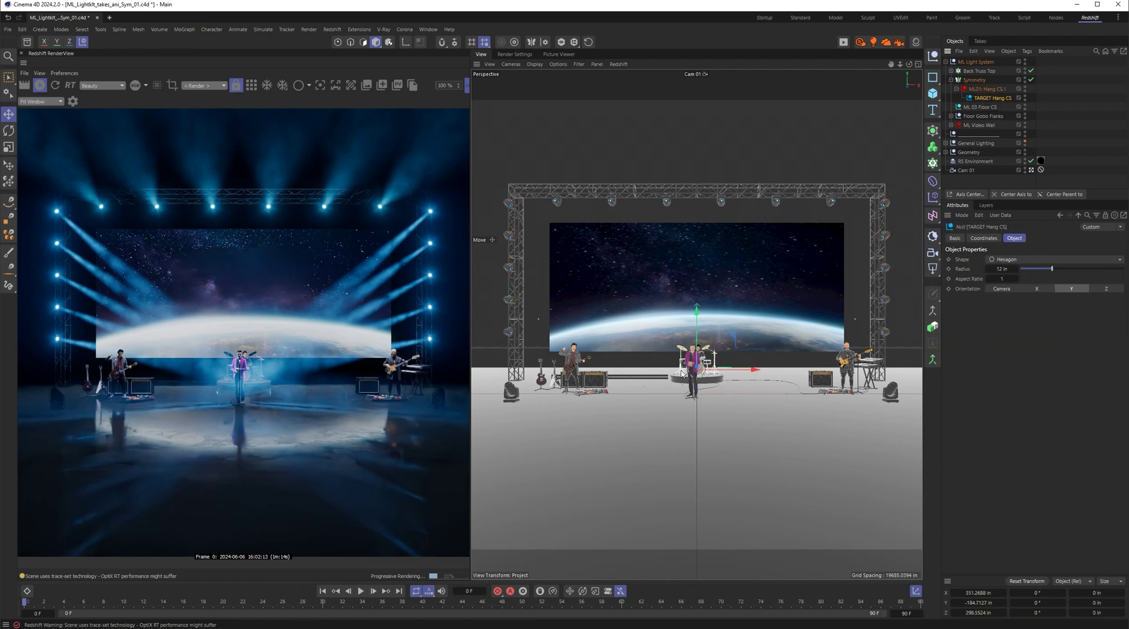
{"action": "left_click_drag", "start_coordinate": [750, 370], "coordinate": [700, 379]}
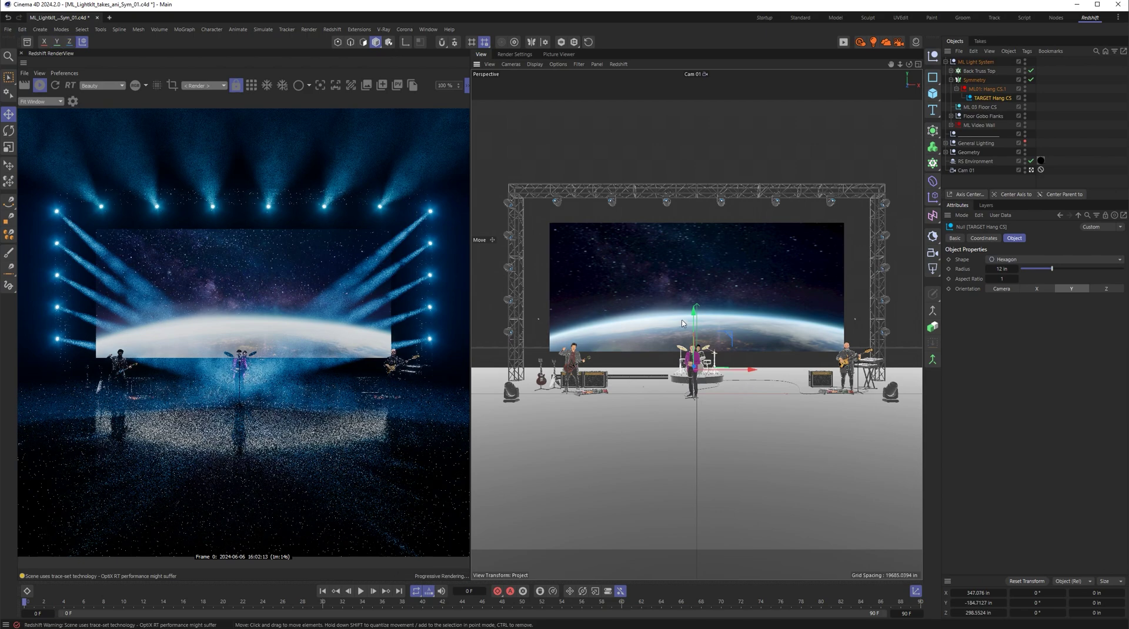
{"action": "mouse_move", "coordinate": [684, 322]}
{"action": "left_mouse_down"}
{"action": "mouse_move", "coordinate": [693, 235]}
{"action": "mouse_move", "coordinate": [701, 327]}
{"action": "left_mouse_up"}
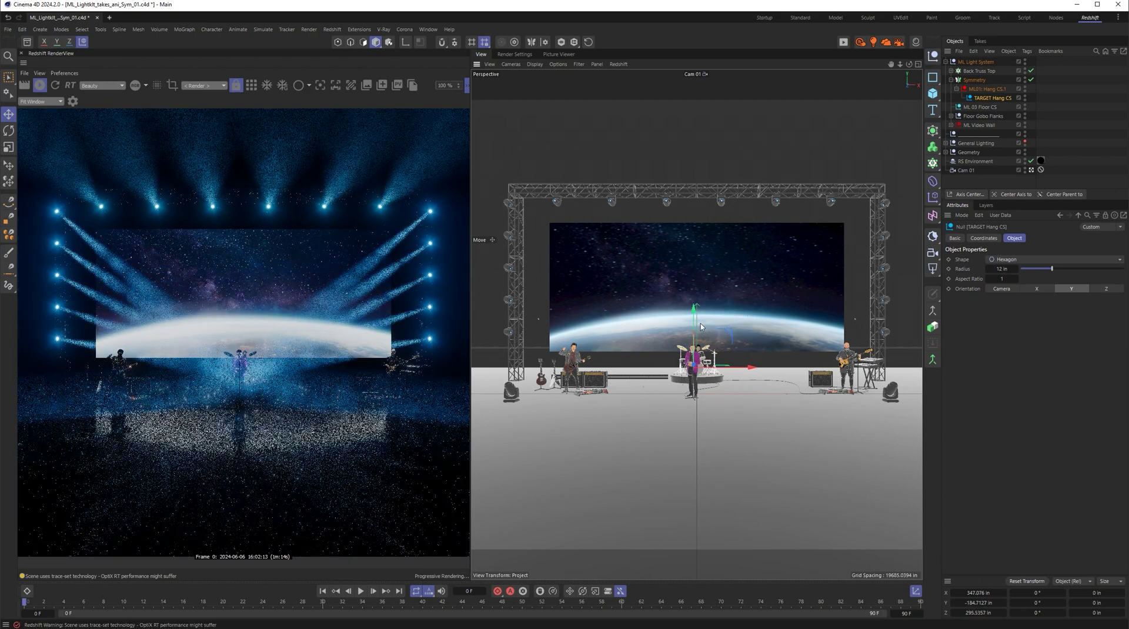
{"action": "left_click_drag", "start_coordinate": [750, 369], "coordinate": [749, 369]}
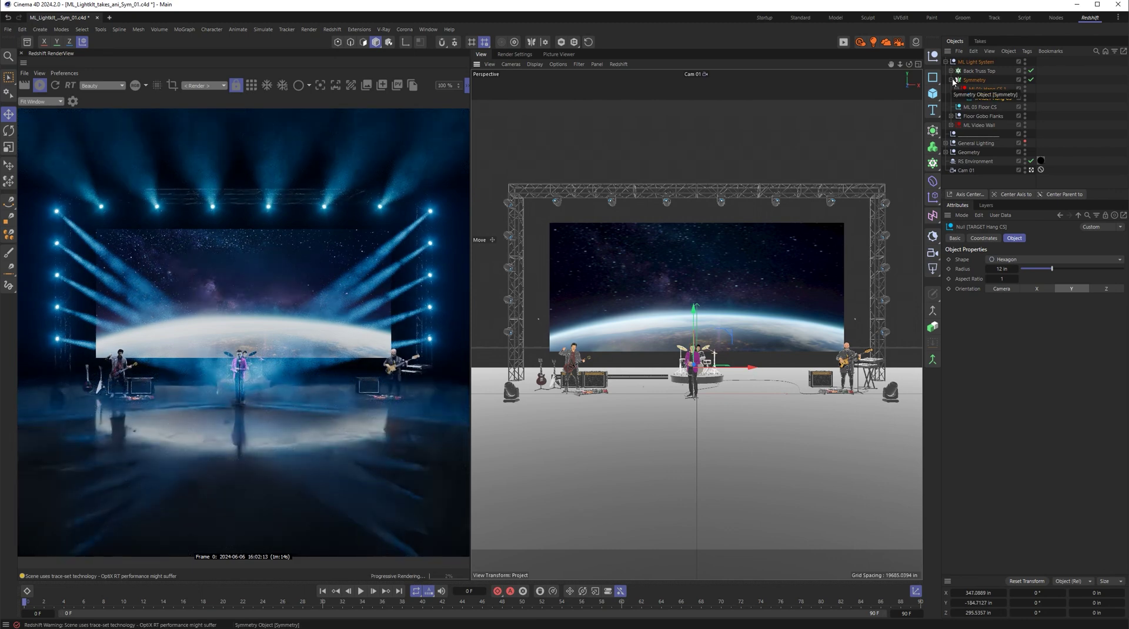
Rename the truss lights' Symmetry generator as Vertical Spots and collapse its hierarchy.
{"action": "double_click", "coordinate": [974, 80]}
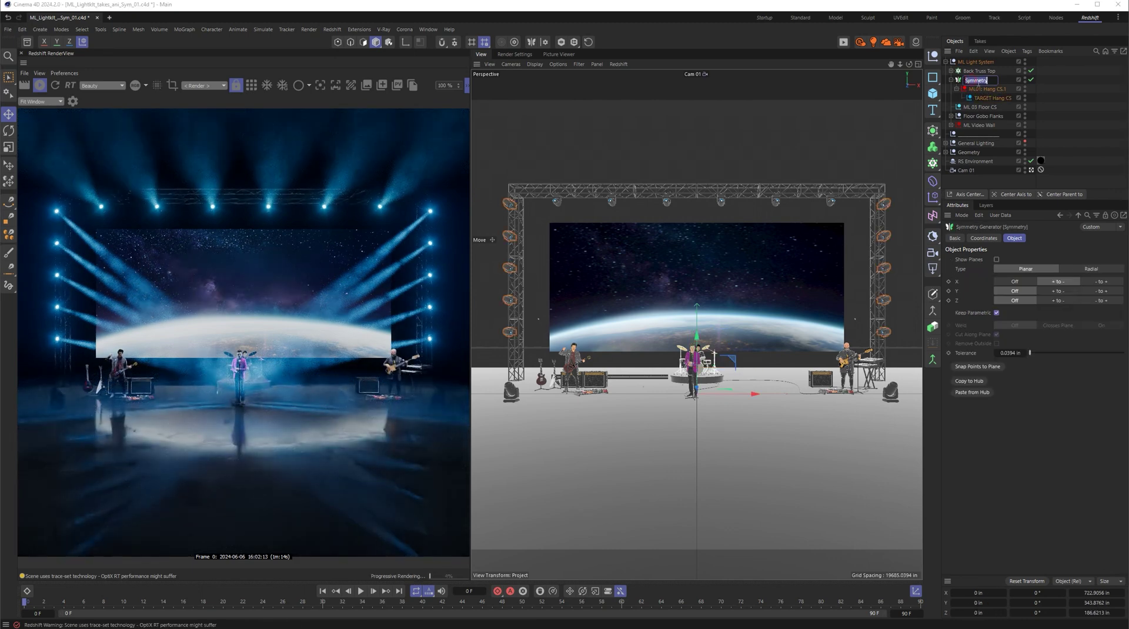
{"action": "type", "text": "Vertical Spots"}
{"action": "key", "text": "Return"}
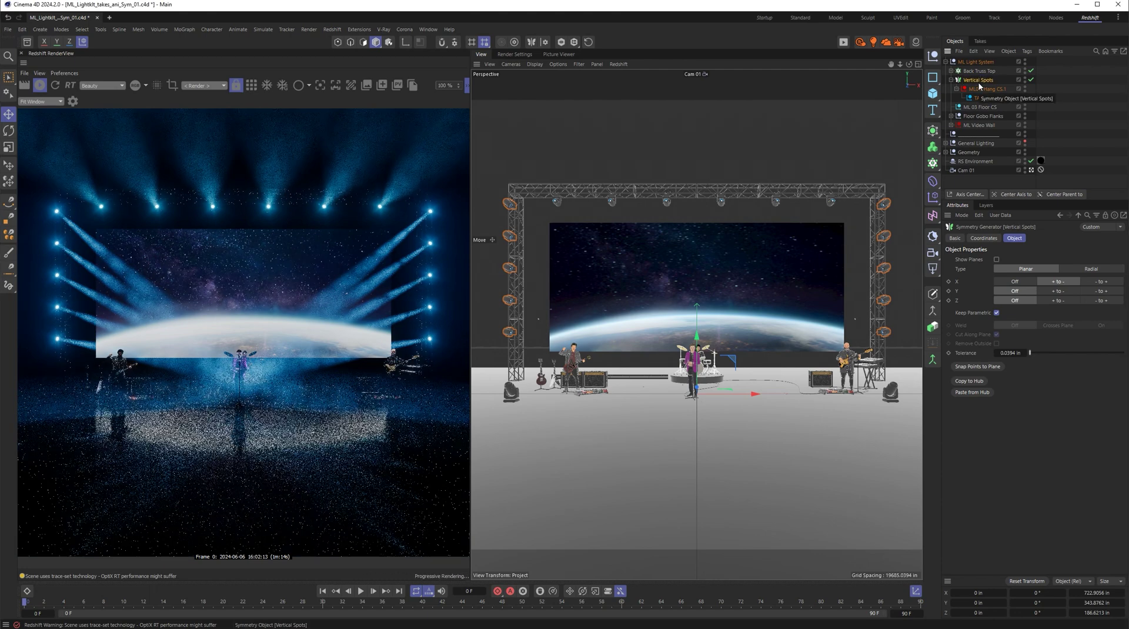
{"action": "left_click", "coordinate": [951, 80]}
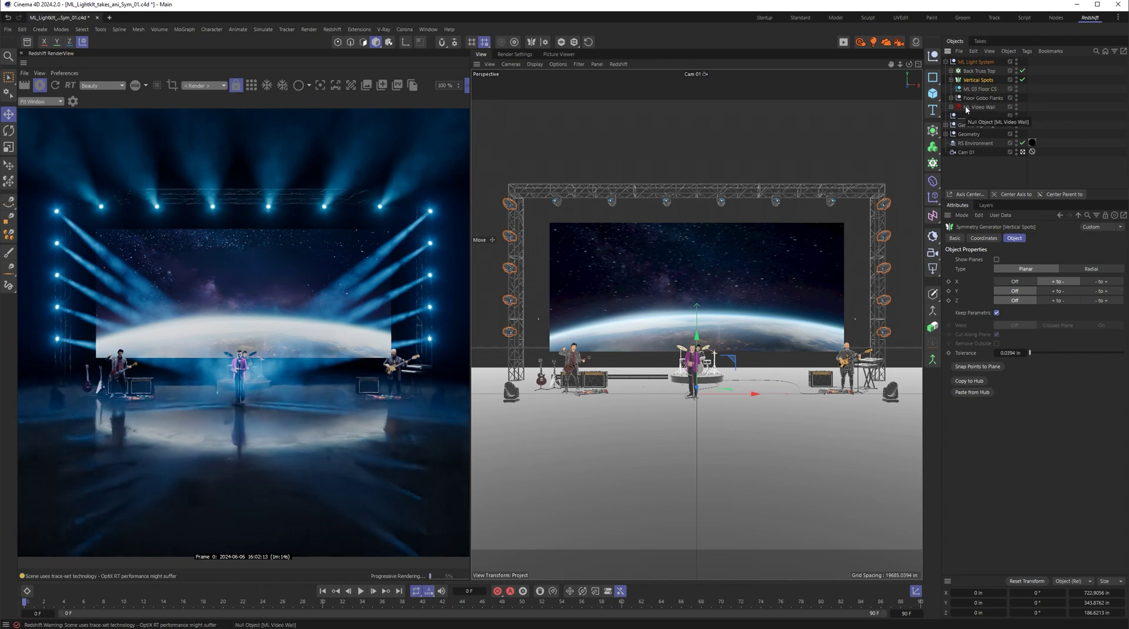
Switch on the ML 03 Floor CS light bar and nest it inside a new Symmetry generator.
{"action": "left_click", "coordinate": [979, 90]}
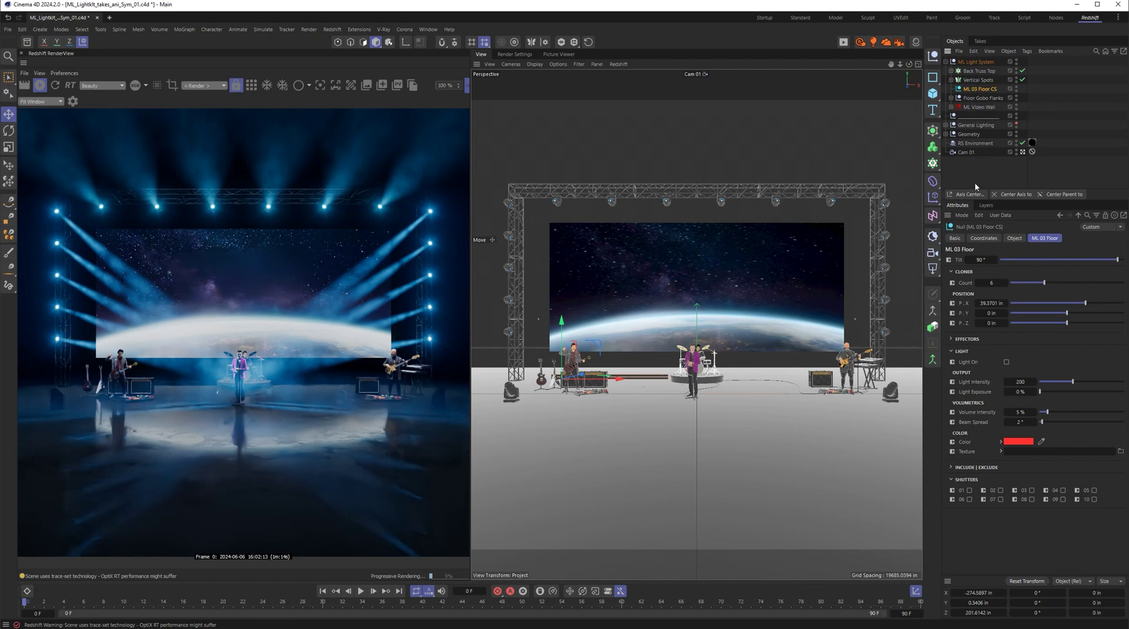
{"action": "left_click", "coordinate": [1007, 362]}
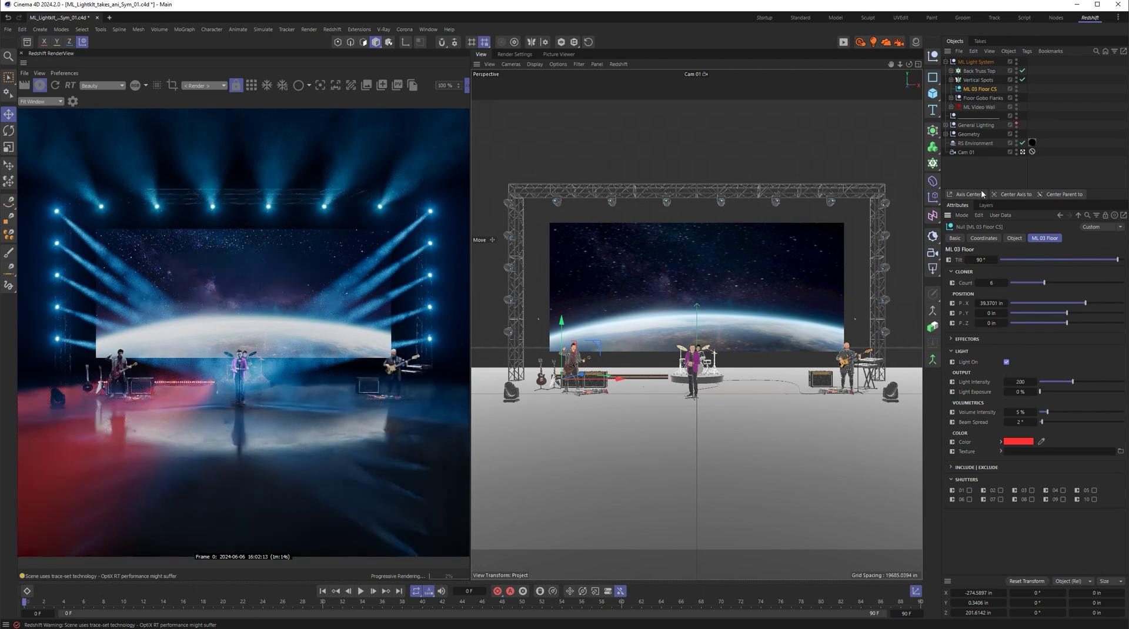
{"action": "left_click", "coordinate": [933, 131]}
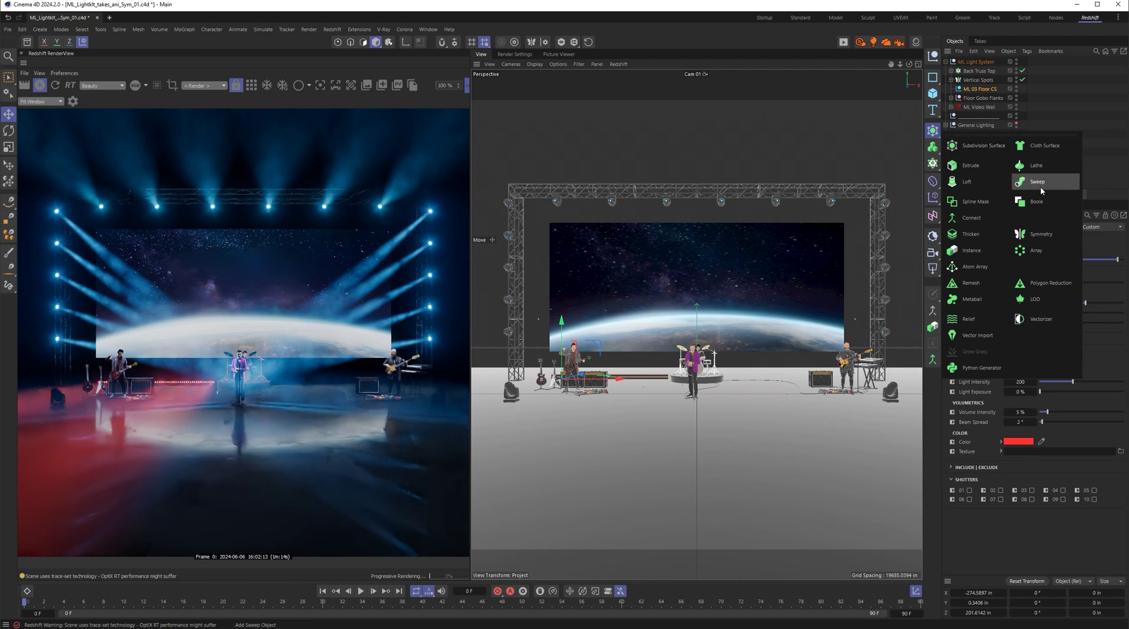
{"action": "left_click", "coordinate": [1041, 234]}
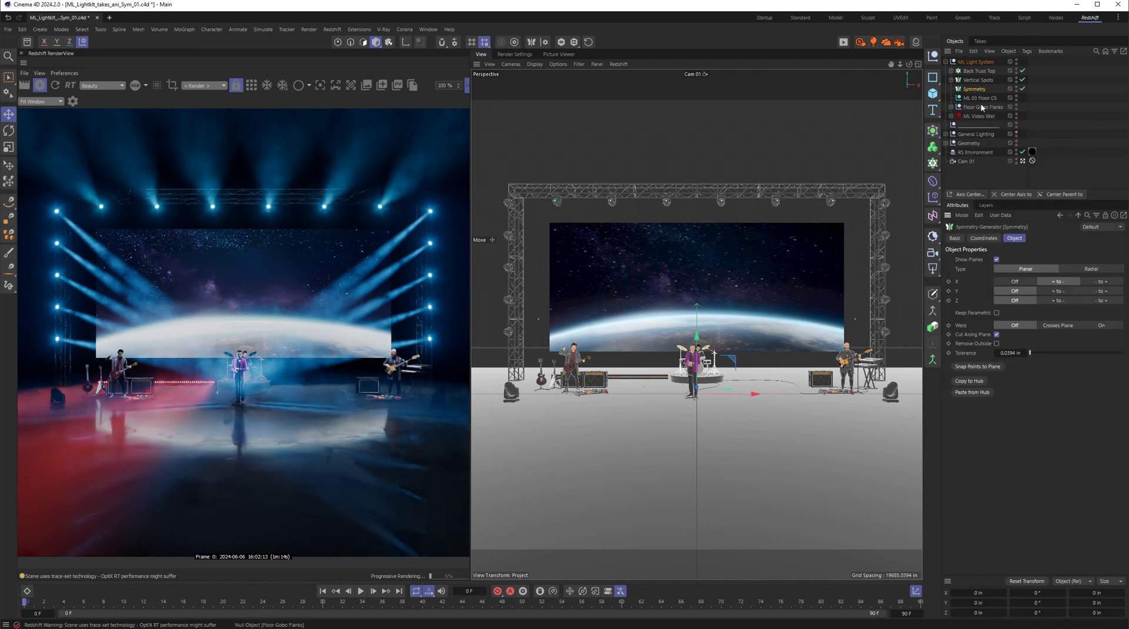
{"action": "left_click", "coordinate": [986, 98]}
{"action": "left_click_drag", "start_coordinate": [985, 99], "coordinate": [980, 90]}
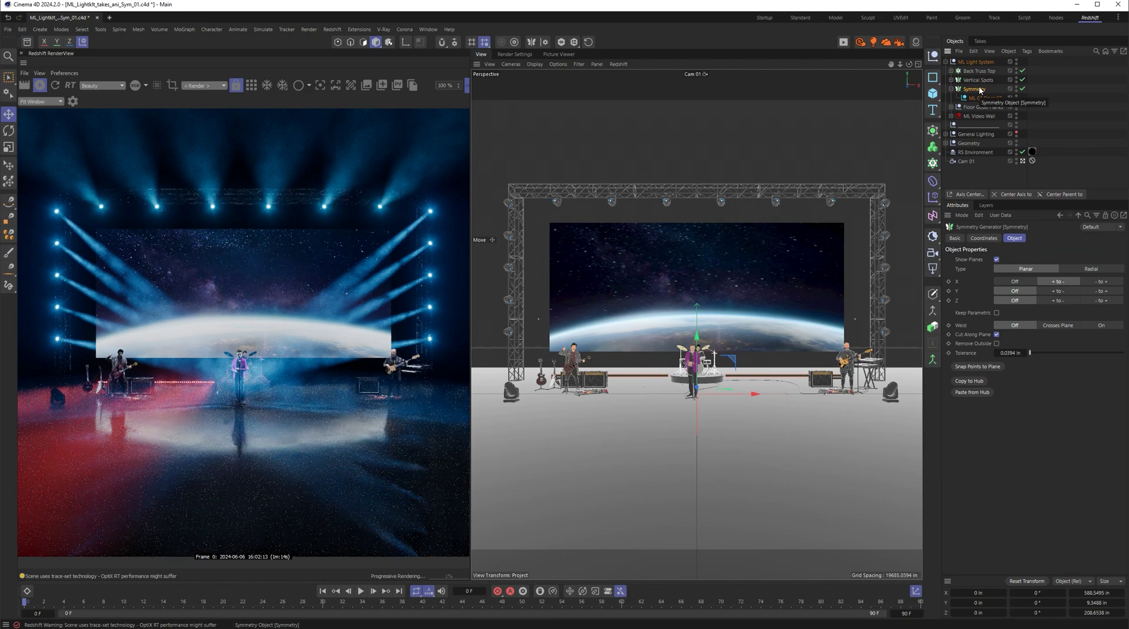
Enable Keep Parametric on the floor light bar's Symmetry generator and hide its symmetry planes.
{"action": "left_click", "coordinate": [977, 89]}
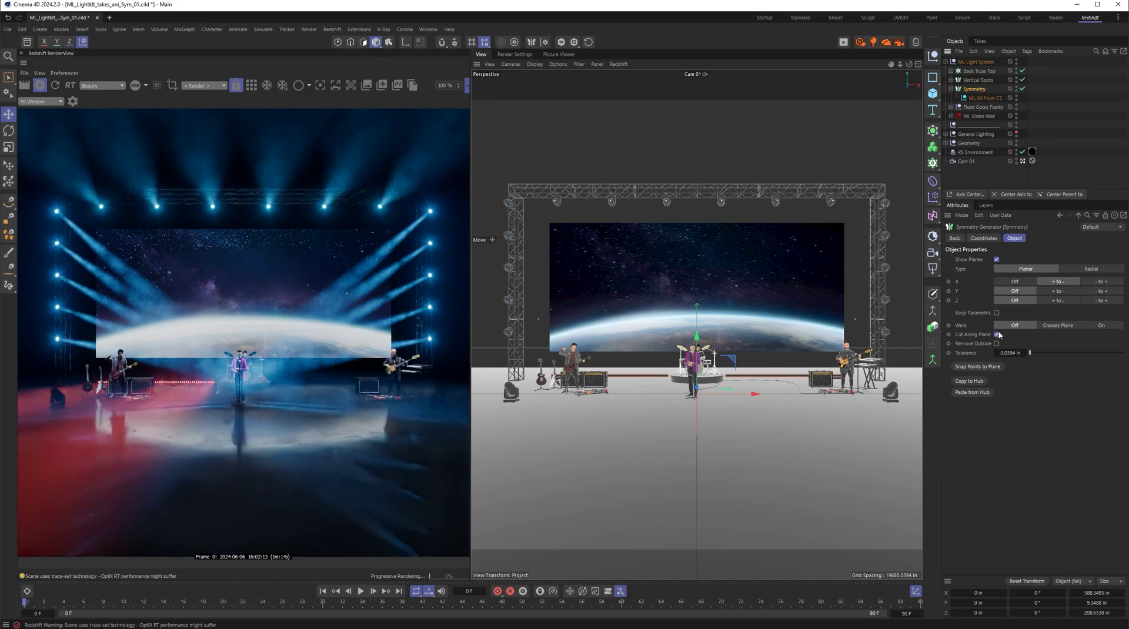
{"action": "left_click", "coordinate": [996, 313]}
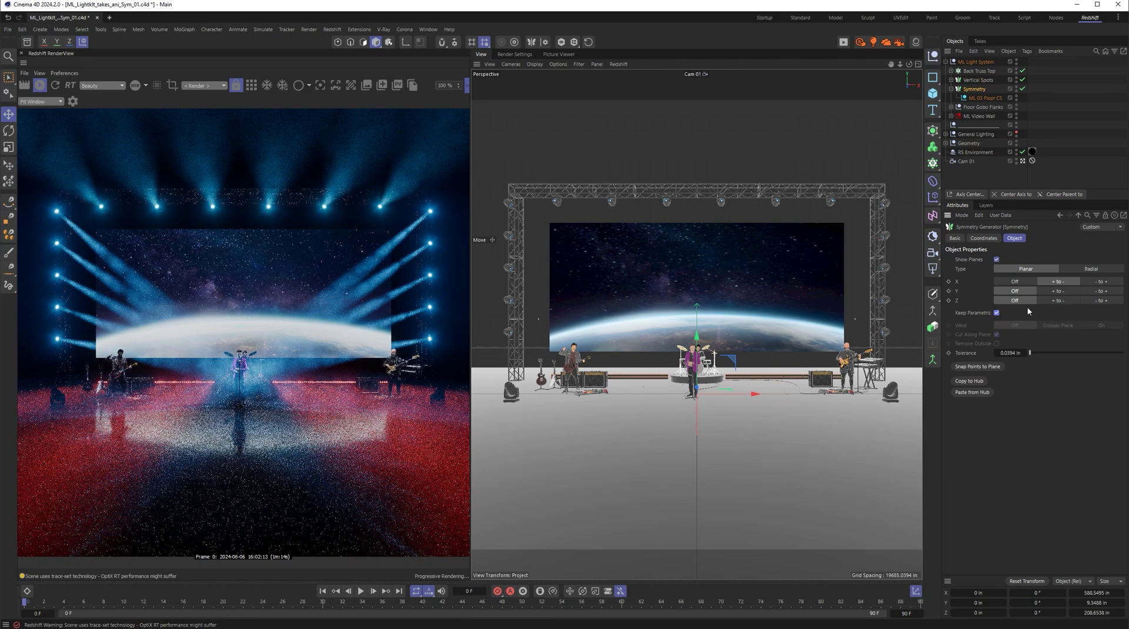
{"action": "left_click", "coordinate": [997, 260]}
Set the tilt of ML 03 Floor CS to 81°, switch its light off and collapse its Symmetry generator.
{"action": "left_click", "coordinate": [985, 98]}
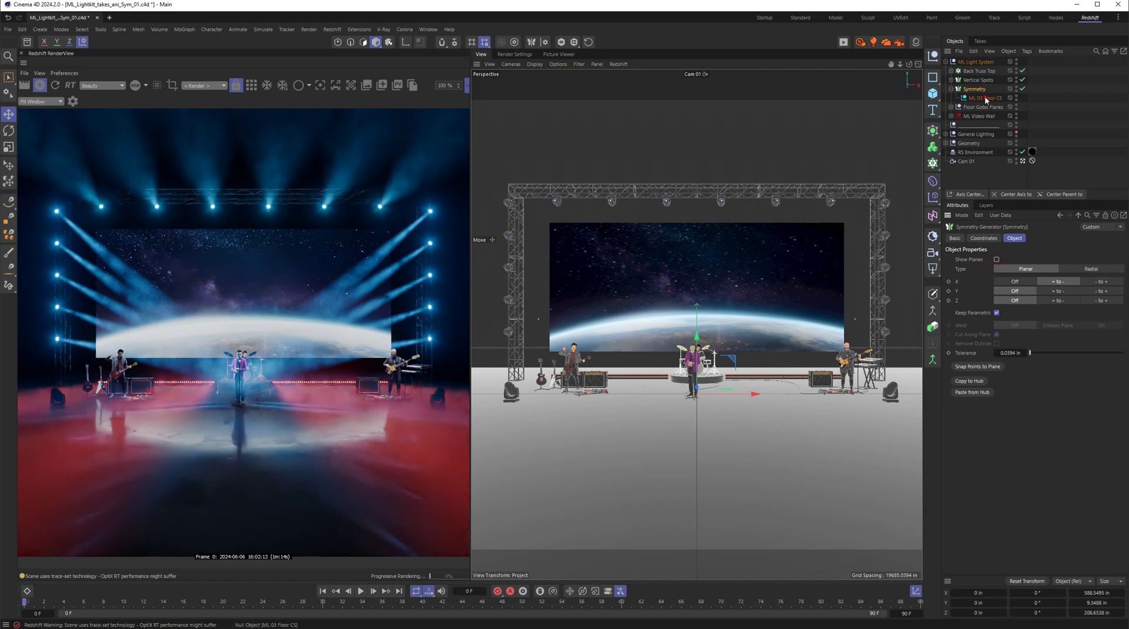
{"action": "mouse_move", "coordinate": [1118, 260]}
{"action": "left_mouse_down"}
{"action": "mouse_move", "coordinate": [1082, 261]}
{"action": "mouse_move", "coordinate": [1114, 262]}
{"action": "left_mouse_up"}
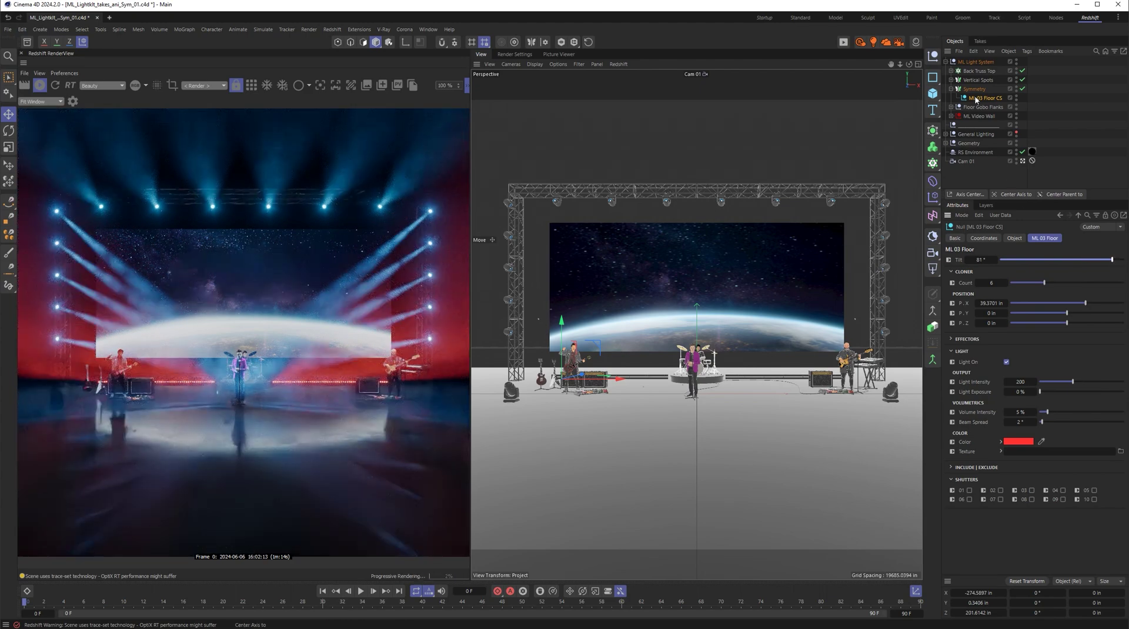
{"action": "left_click", "coordinate": [1006, 362]}
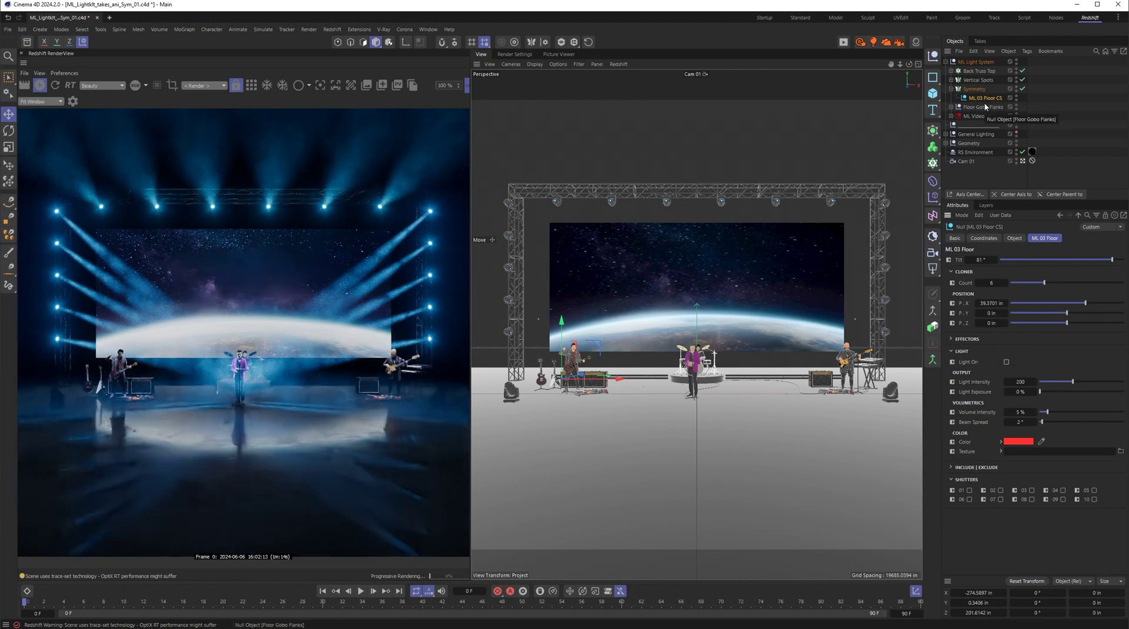
{"action": "left_click", "coordinate": [952, 89]}
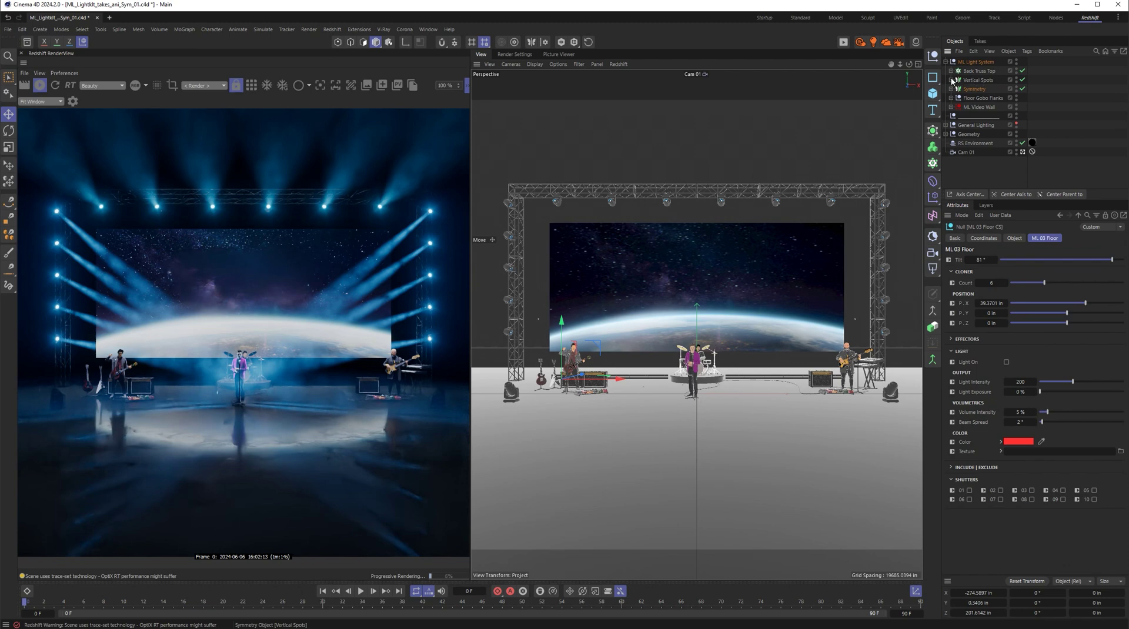
Try the Parallel beam behavior and the Reverse option on ML01 Hang CS.1, restoring Target behavior without Reverse.
{"action": "left_click", "coordinate": [952, 80]}
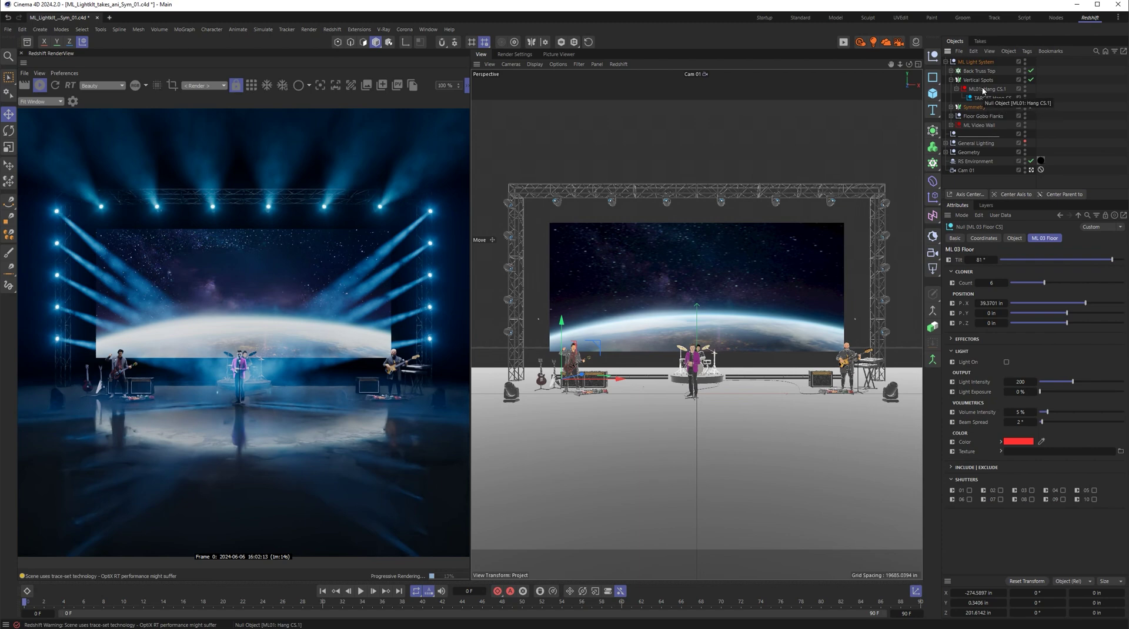
{"action": "left_click", "coordinate": [987, 89]}
{"action": "left_click", "coordinate": [1088, 273]}
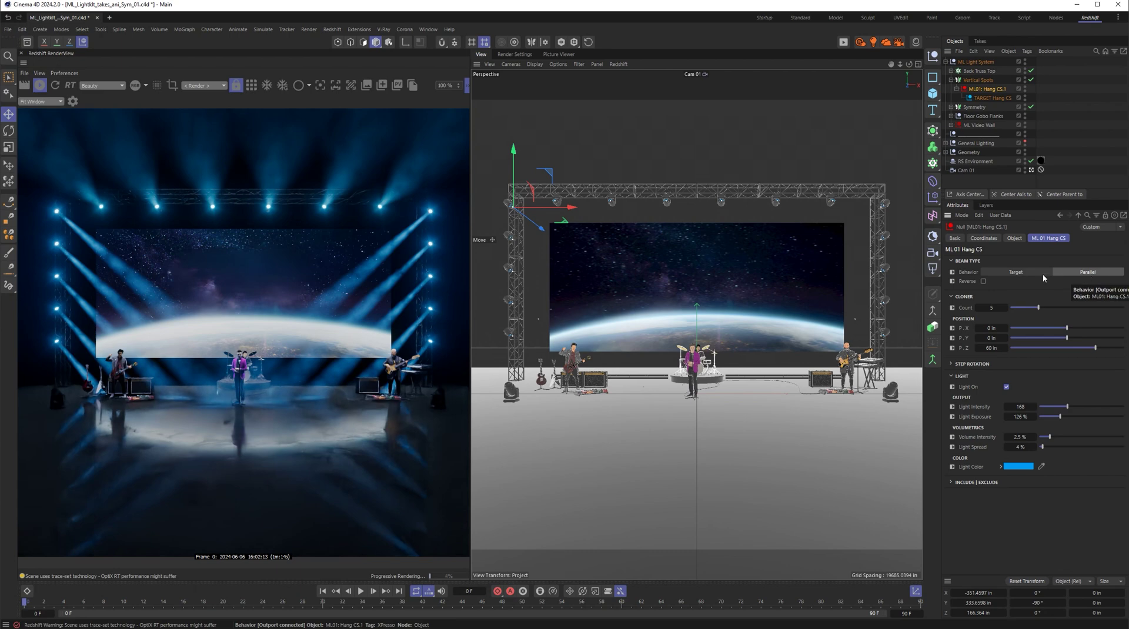
{"action": "left_click", "coordinate": [1018, 273]}
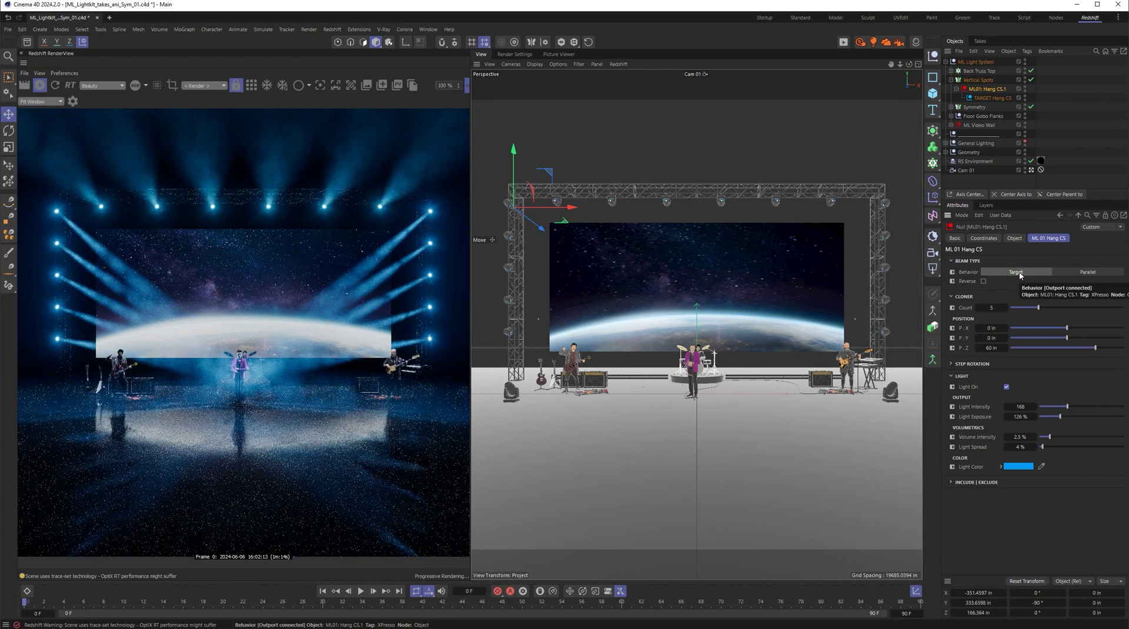
{"action": "left_click", "coordinate": [984, 281]}
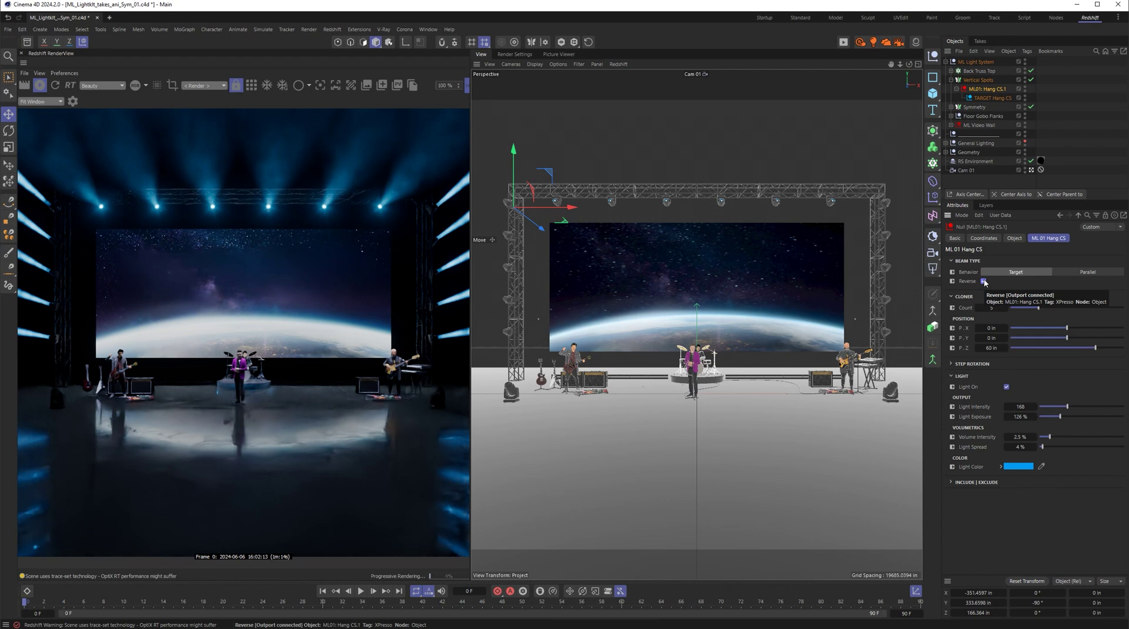
{"action": "left_click", "coordinate": [984, 281]}
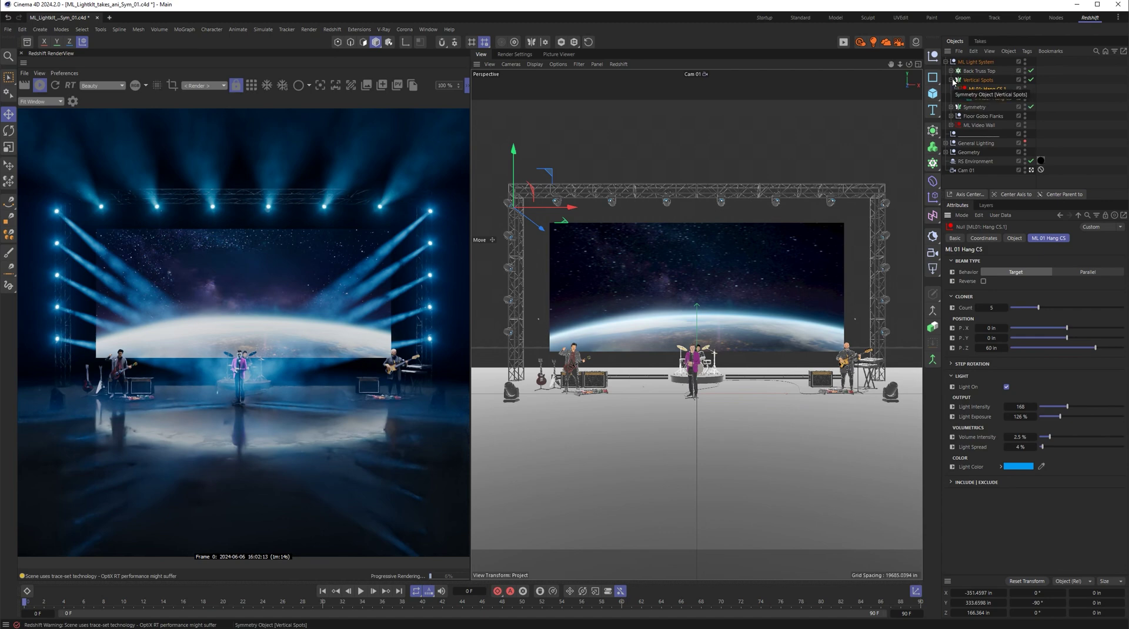
{"action": "key", "text": "Left"}
Expand the Floor Gobo Flanks group and switch on the light of both ML02 Gobo Floor fixtures together.
{"action": "left_click", "coordinate": [951, 99]}
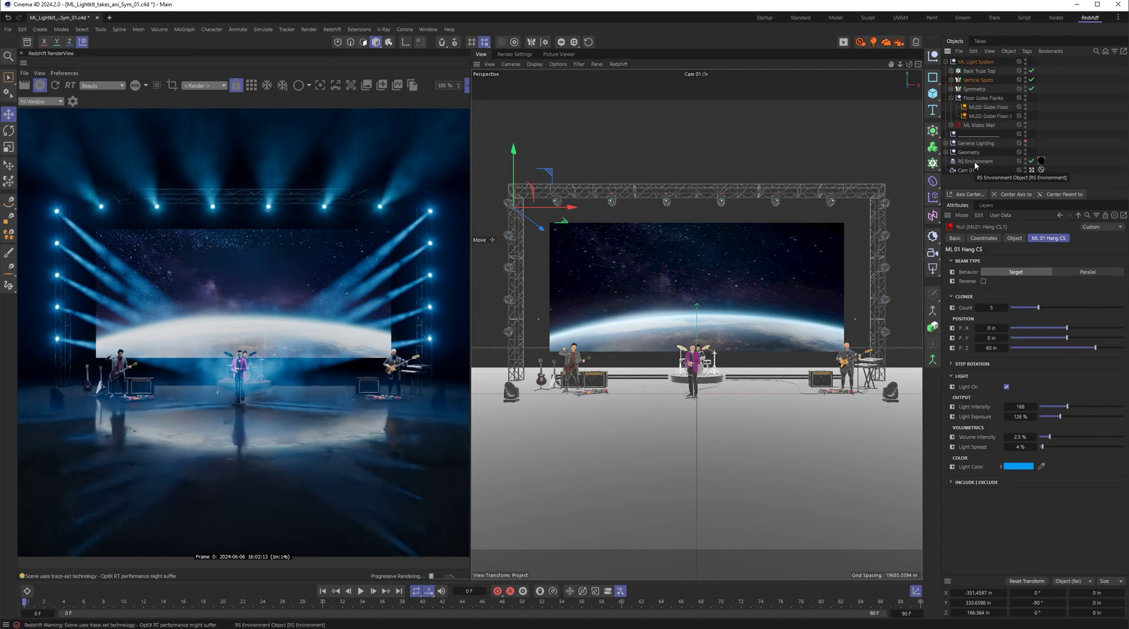
{"action": "left_click", "coordinate": [982, 108]}
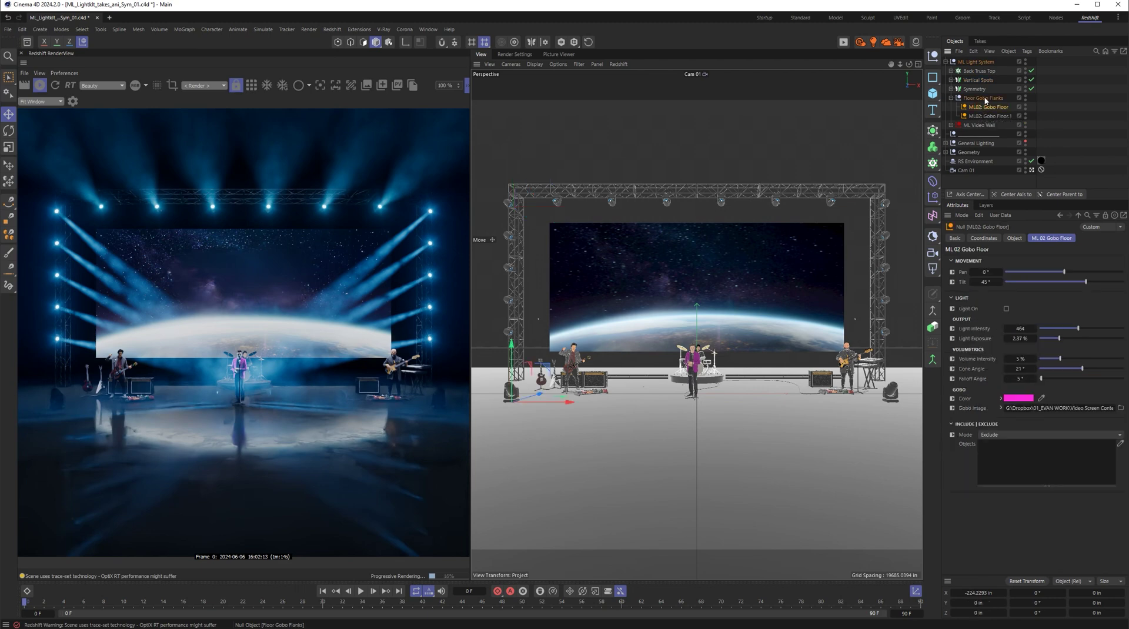
{"action": "left_click", "coordinate": [984, 116], "text": "shift"}
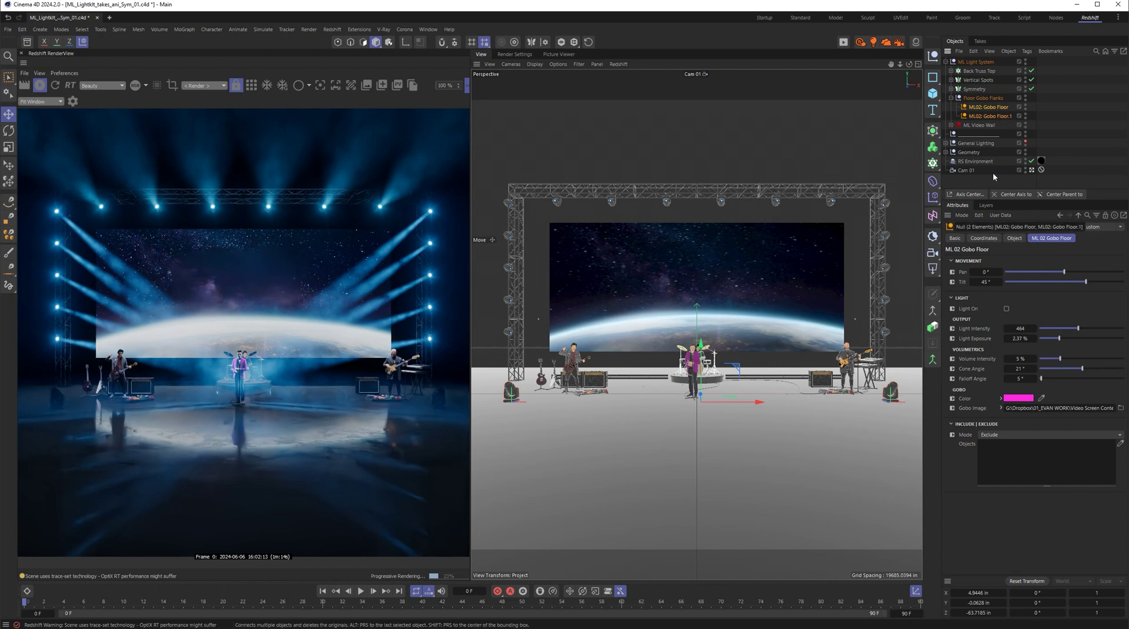
{"action": "left_click", "coordinate": [1000, 116], "text": "ctrl"}
{"action": "left_click", "coordinate": [1002, 117], "text": "ctrl"}
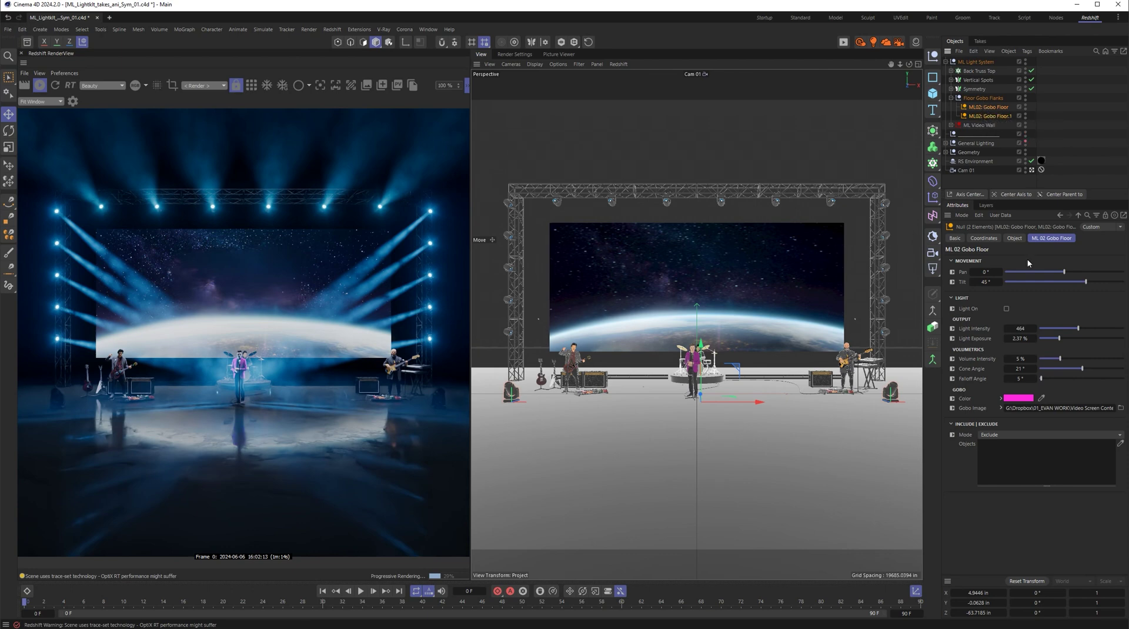
{"action": "left_click", "coordinate": [1006, 308]}
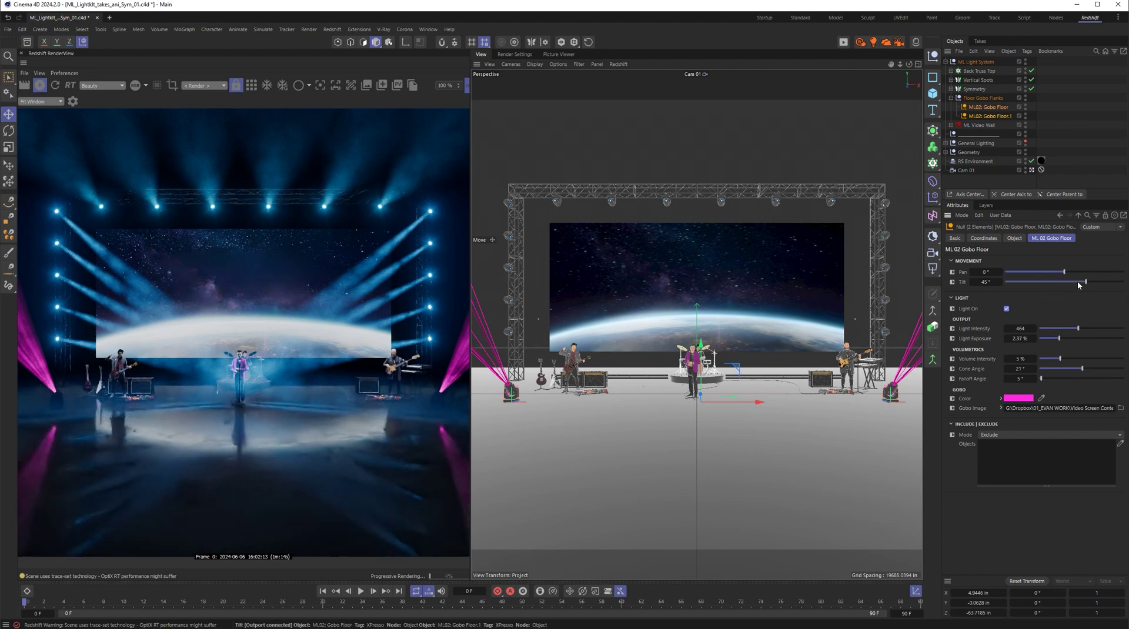
Set the tilt of both gobo floor lights to 23° and shift their gobo color to purple with a hue of 277°.
{"action": "left_click_drag", "start_coordinate": [1086, 286], "coordinate": [1076, 286]}
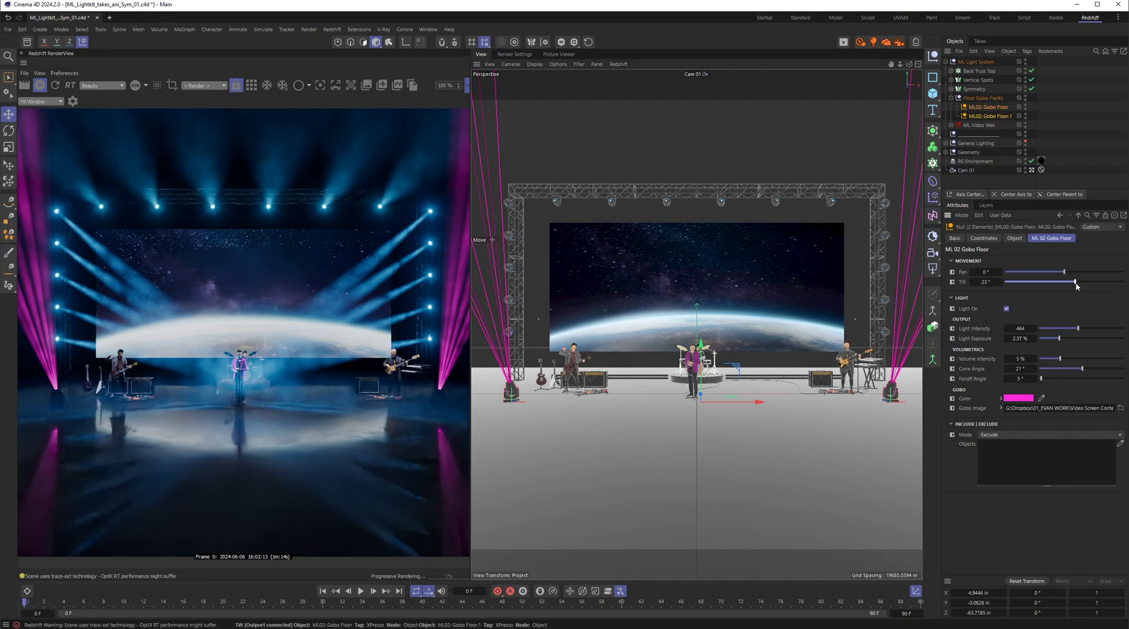
{"action": "left_click", "coordinate": [1018, 398]}
{"action": "left_click_drag", "start_coordinate": [1062, 486], "coordinate": [1091, 483]}
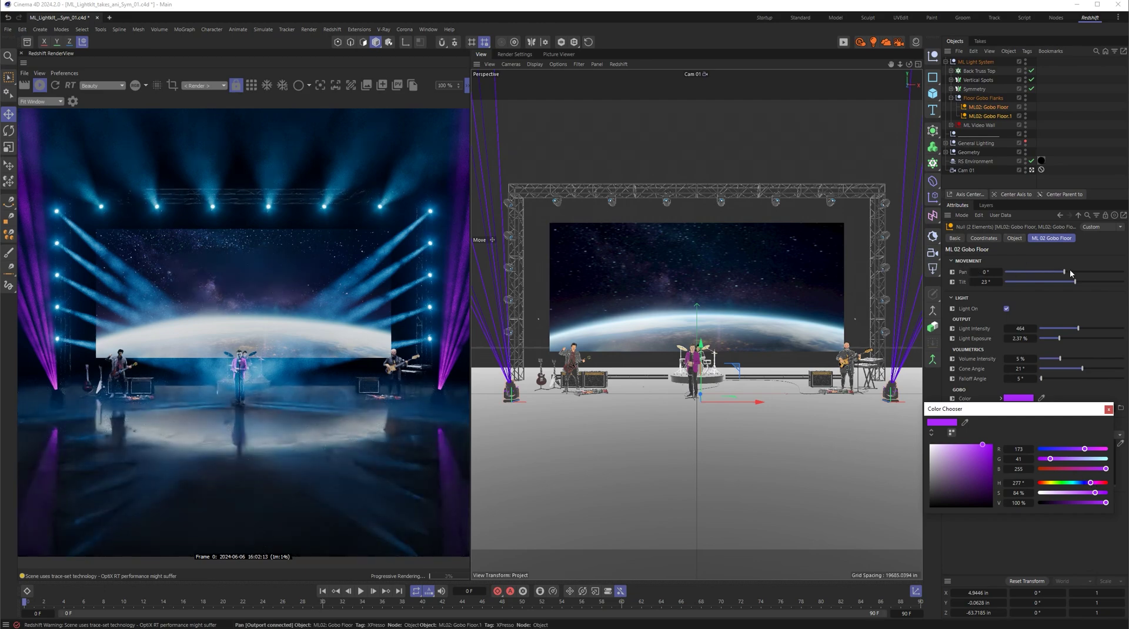
Try a shared pan on both gobo lights, reset it to 0° and set only ML02 Gobo Floor's pan to -60°.
{"action": "mouse_move", "coordinate": [1066, 274]}
{"action": "left_mouse_down"}
{"action": "mouse_move", "coordinate": [1100, 274]}
{"action": "mouse_move", "coordinate": [1059, 274]}
{"action": "left_mouse_up"}
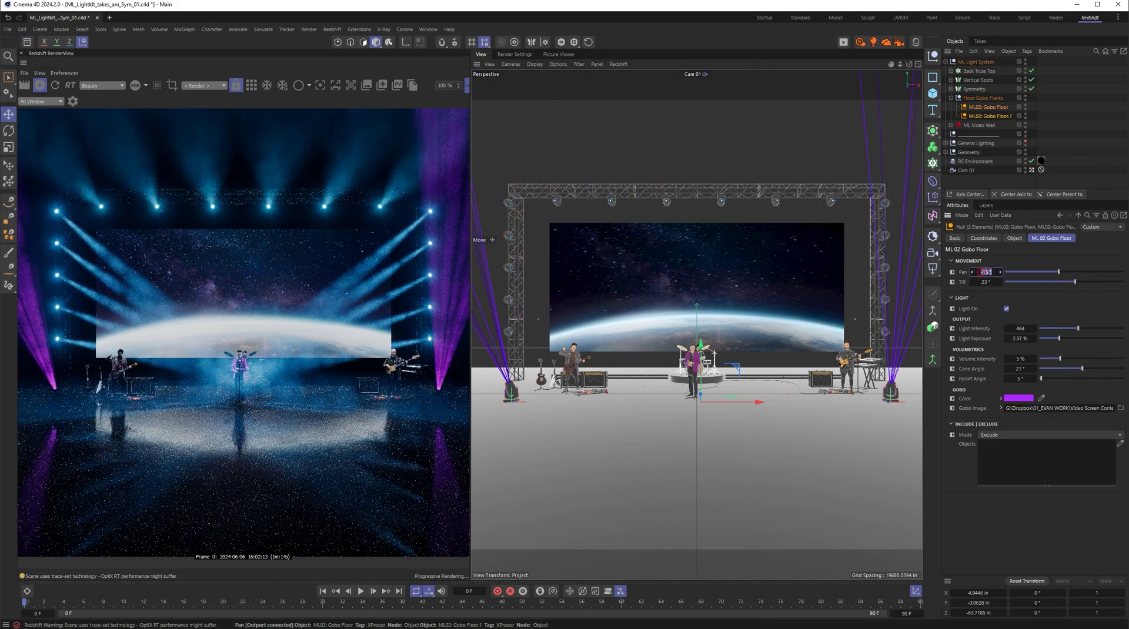
{"action": "key", "text": "Return"}
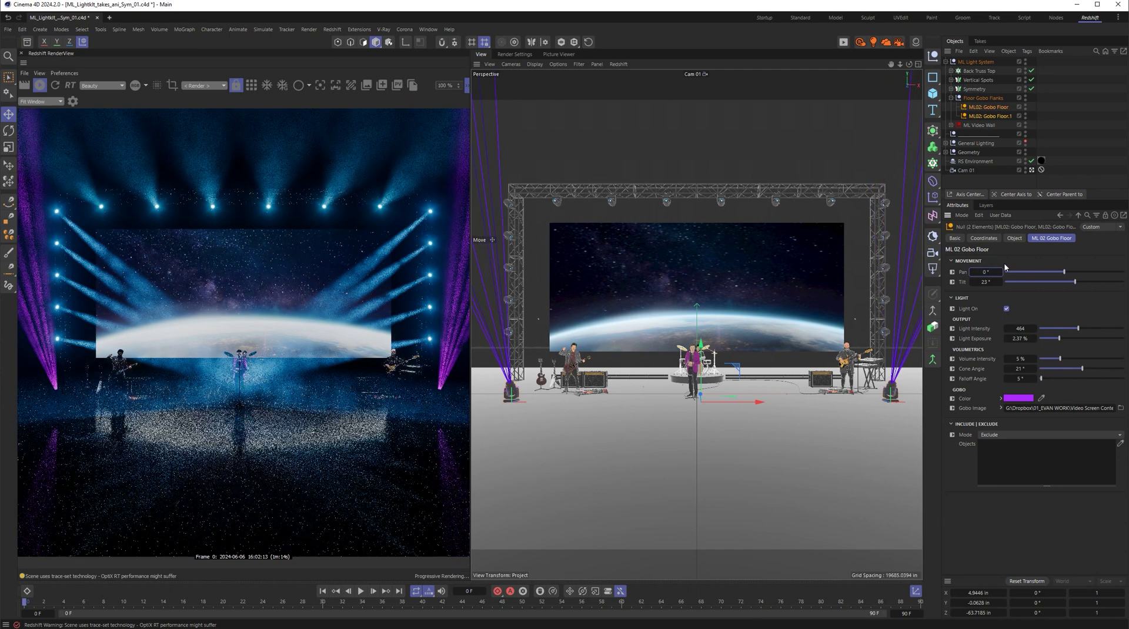
{"action": "left_click", "coordinate": [978, 116], "text": "ctrl"}
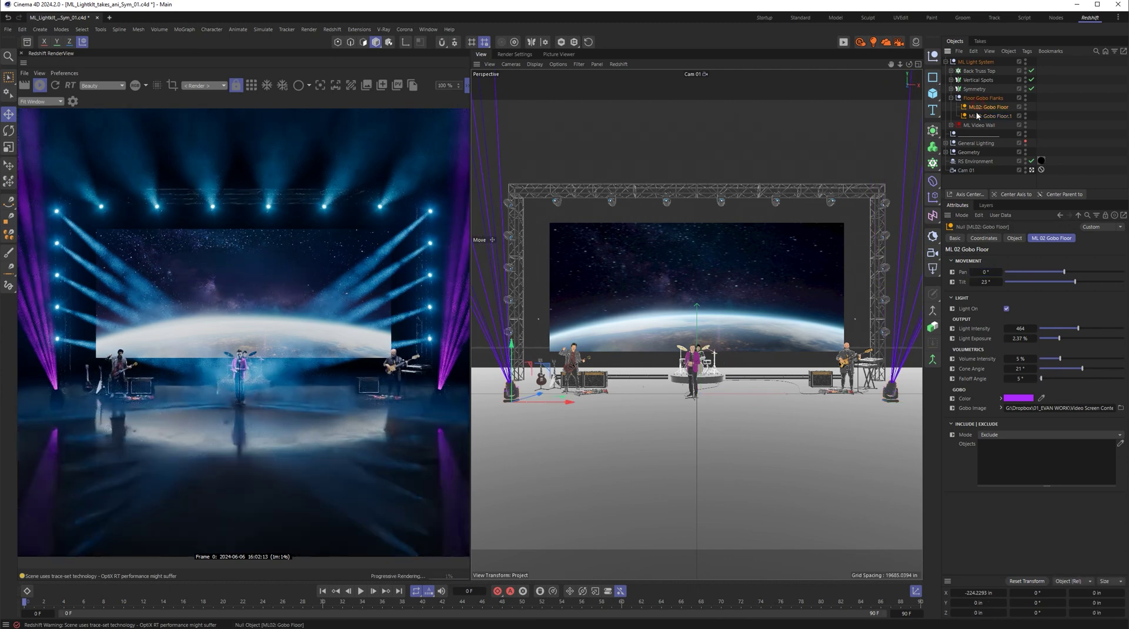
{"action": "left_click", "coordinate": [1002, 272]}
{"action": "type", "text": "-60"}
{"action": "key", "text": "Return"}
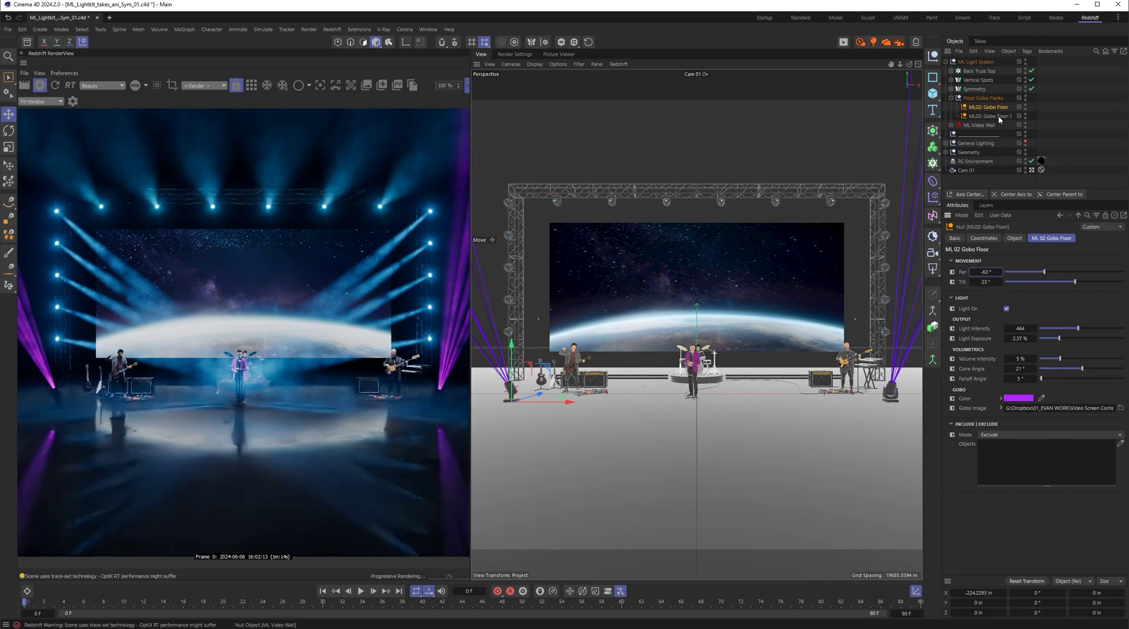
Set the pan of ML02 Gobo Floor.1 to 60° and try repositioning its beam with pan 106° and tilt -9°.
{"action": "left_click", "coordinate": [991, 116]}
{"action": "left_click", "coordinate": [997, 271]}
{"action": "type", "text": "6"}
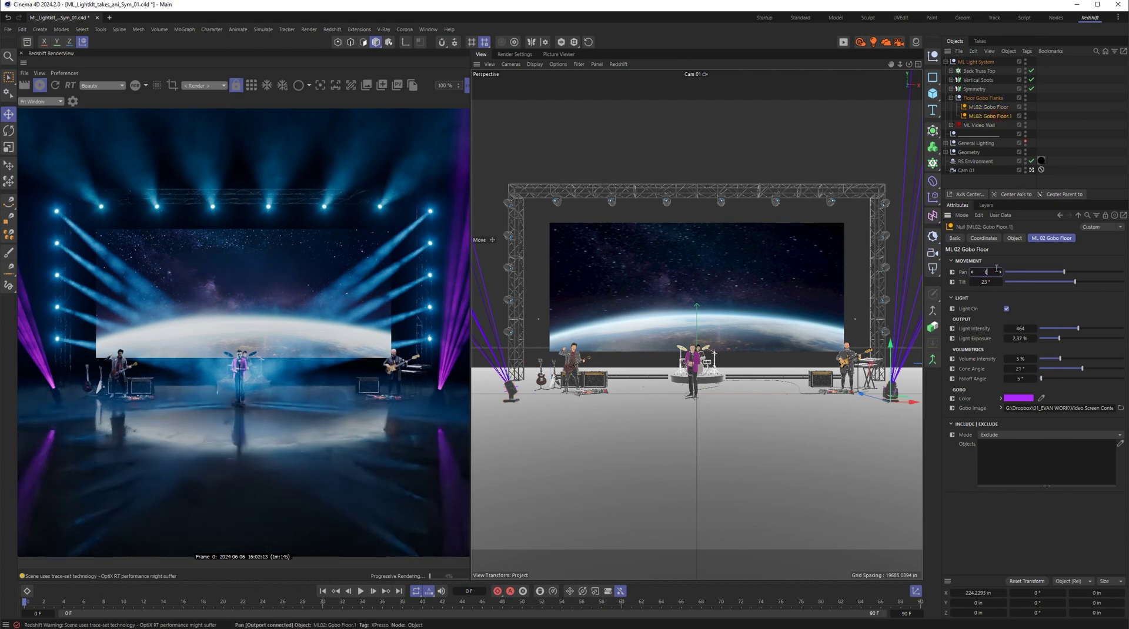
{"action": "type", "text": "0"}
{"action": "key", "text": "Return"}
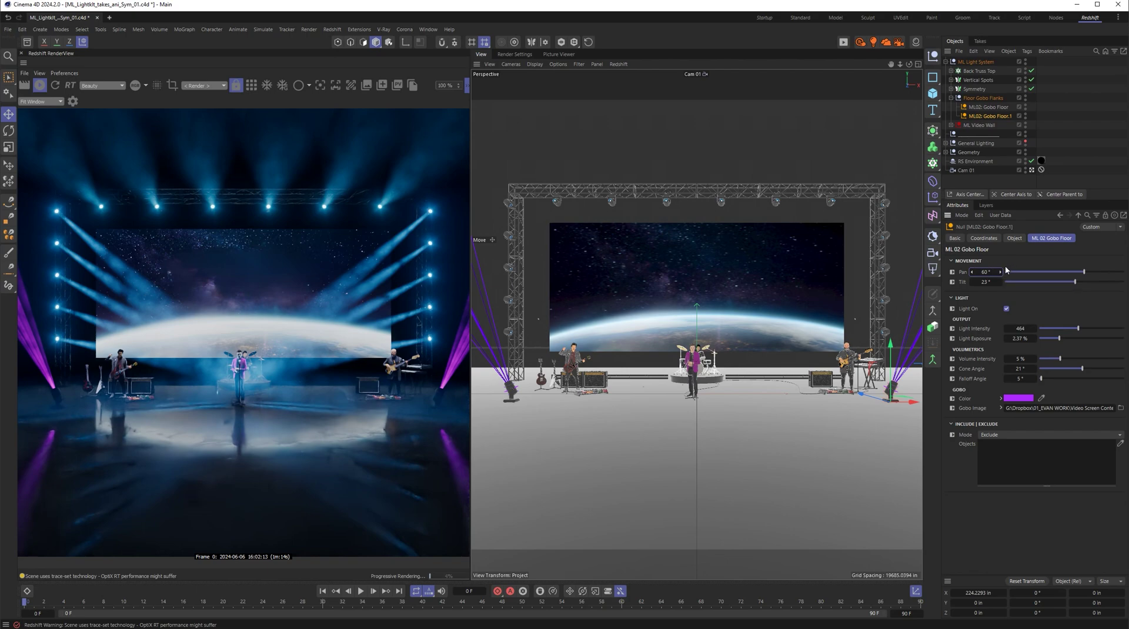
{"action": "left_click_drag", "start_coordinate": [1075, 283], "coordinate": [1101, 276]}
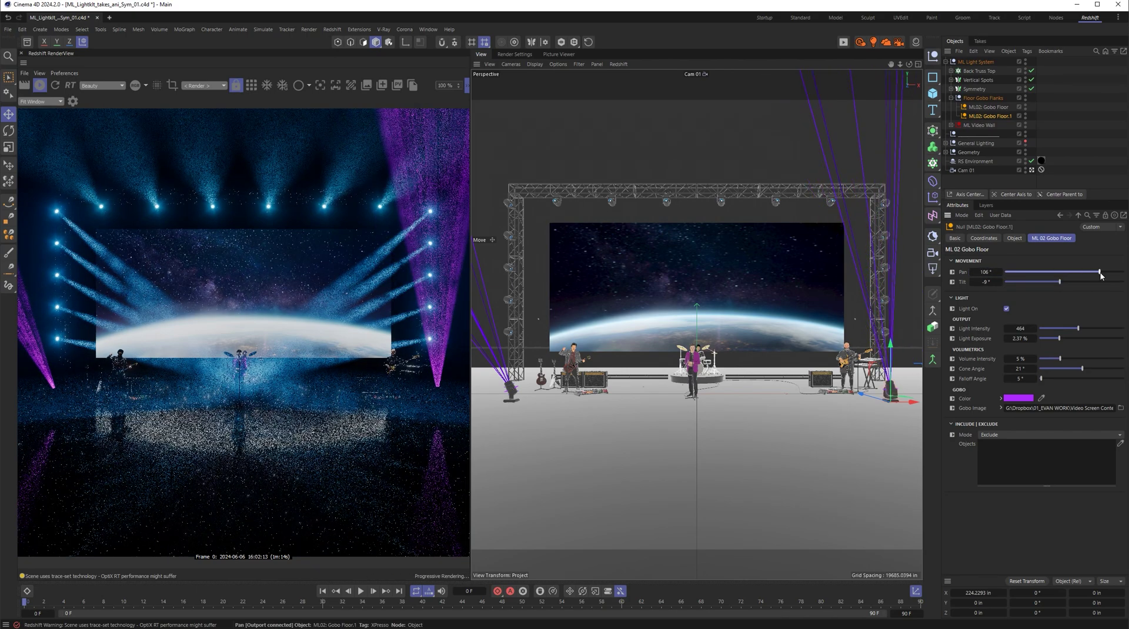
Set both gobo floor lights to pan 0° and tilt 90°, and collapse the Floor Gobo Flanks group.
{"action": "left_click", "coordinate": [1002, 109]}
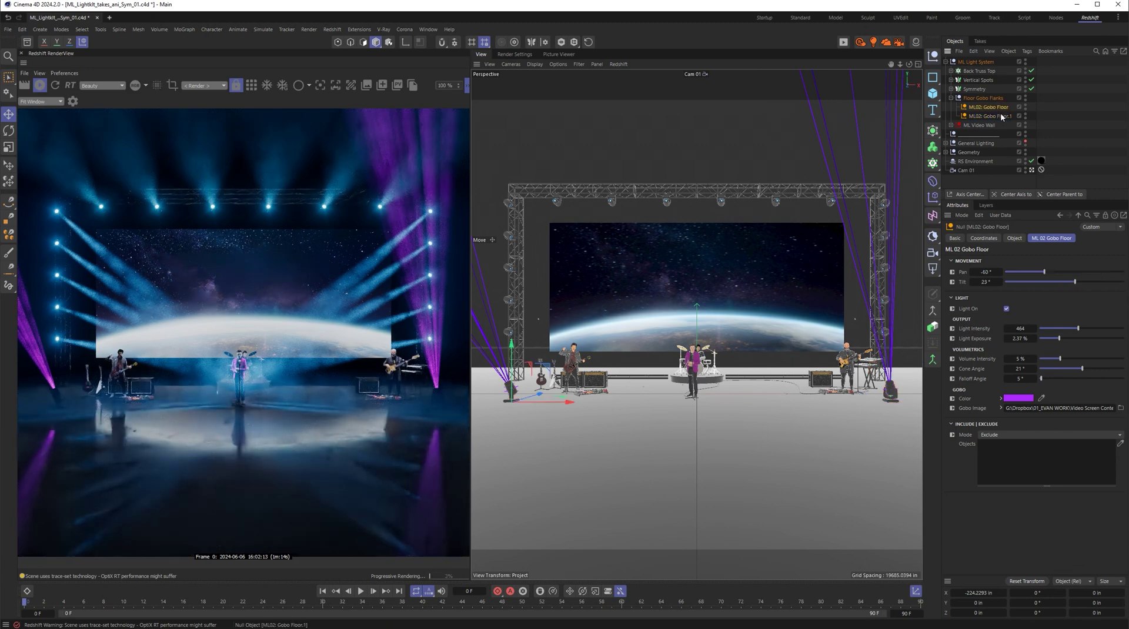
{"action": "left_click", "coordinate": [1002, 117], "text": "ctrl"}
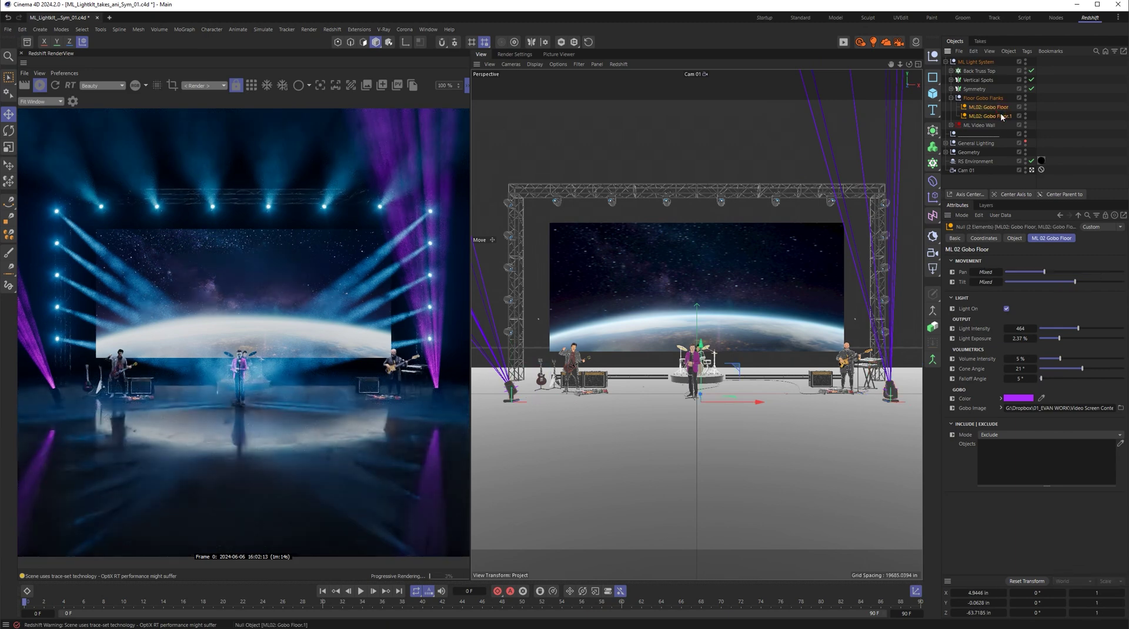
{"action": "left_click", "coordinate": [987, 272]}
{"action": "type", "text": "0"}
{"action": "key", "text": "Return"}
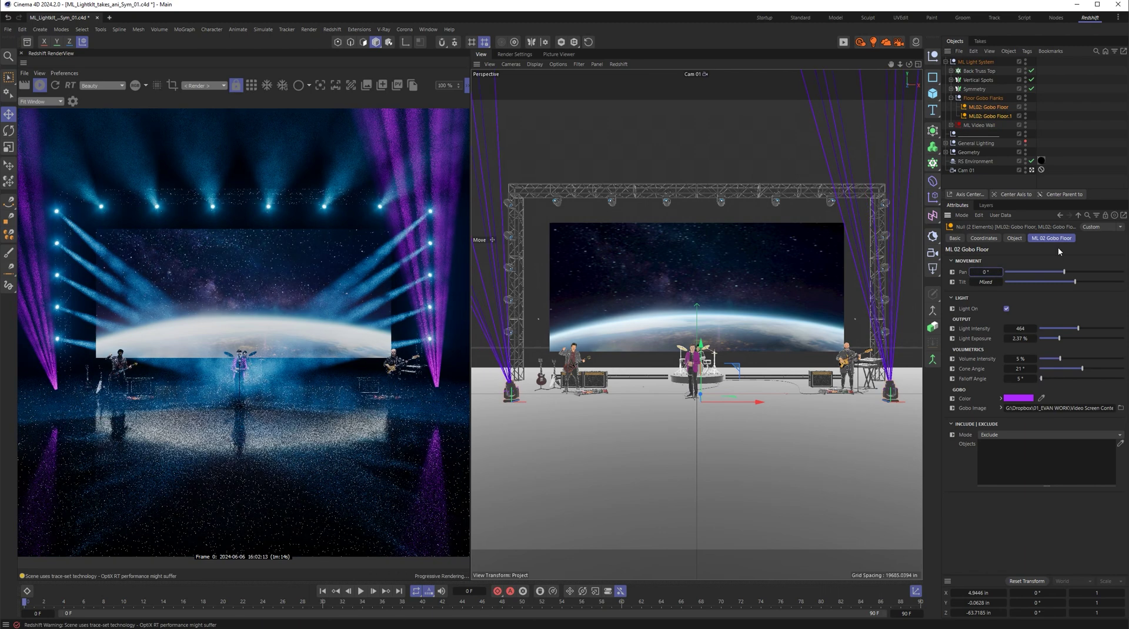
{"action": "left_click", "coordinate": [987, 282]}
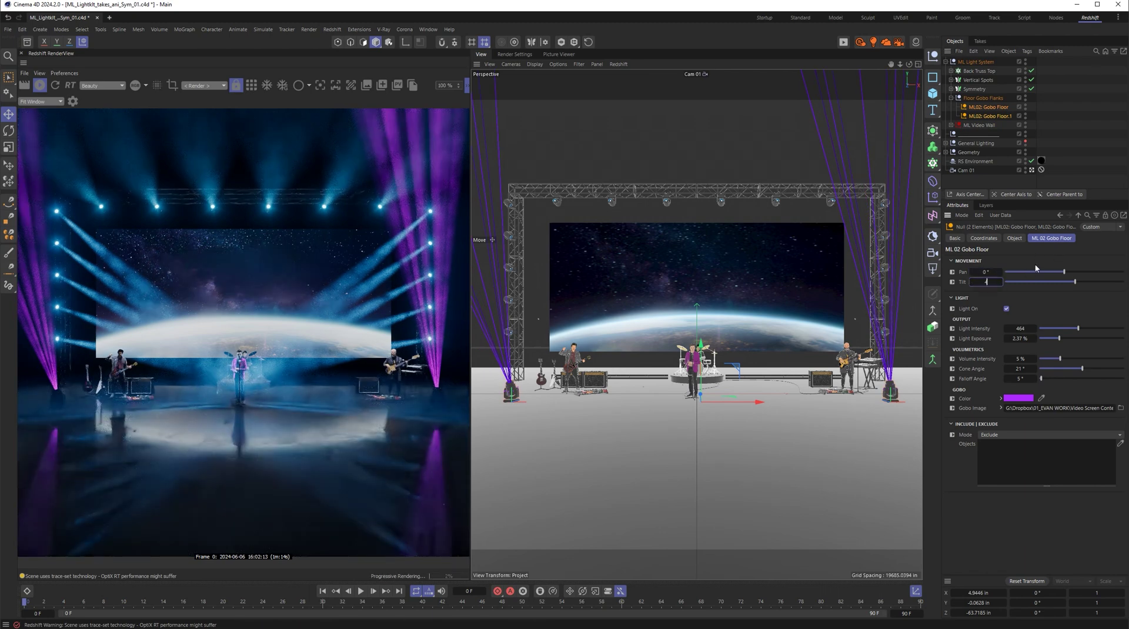
{"action": "type", "text": "45"}
{"action": "key", "text": "Return"}
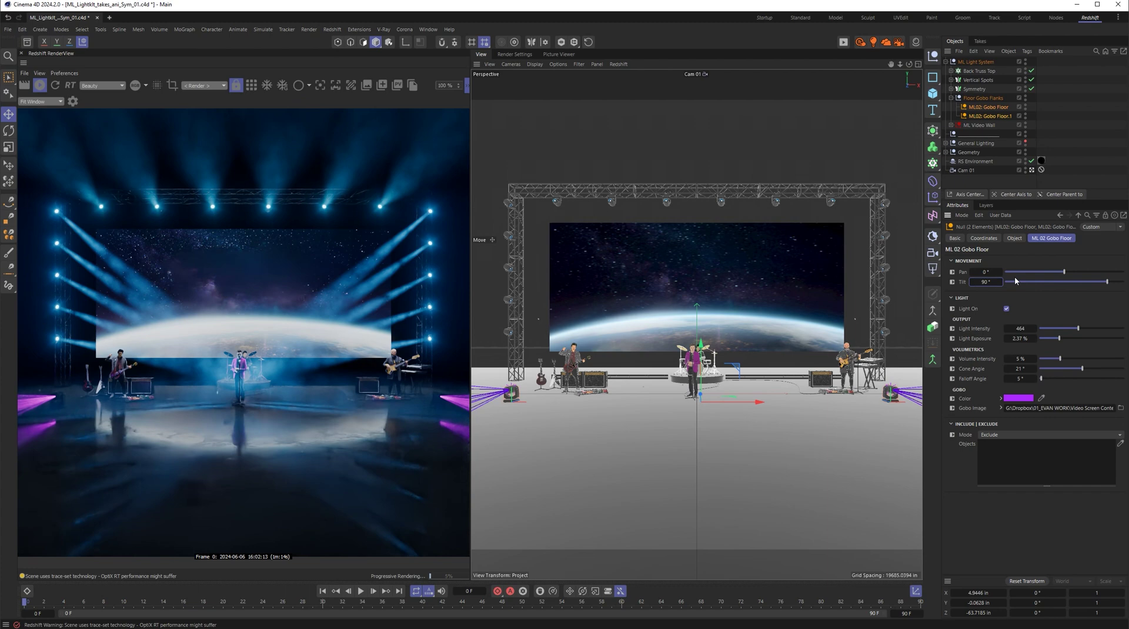
{"action": "left_click", "coordinate": [951, 98]}
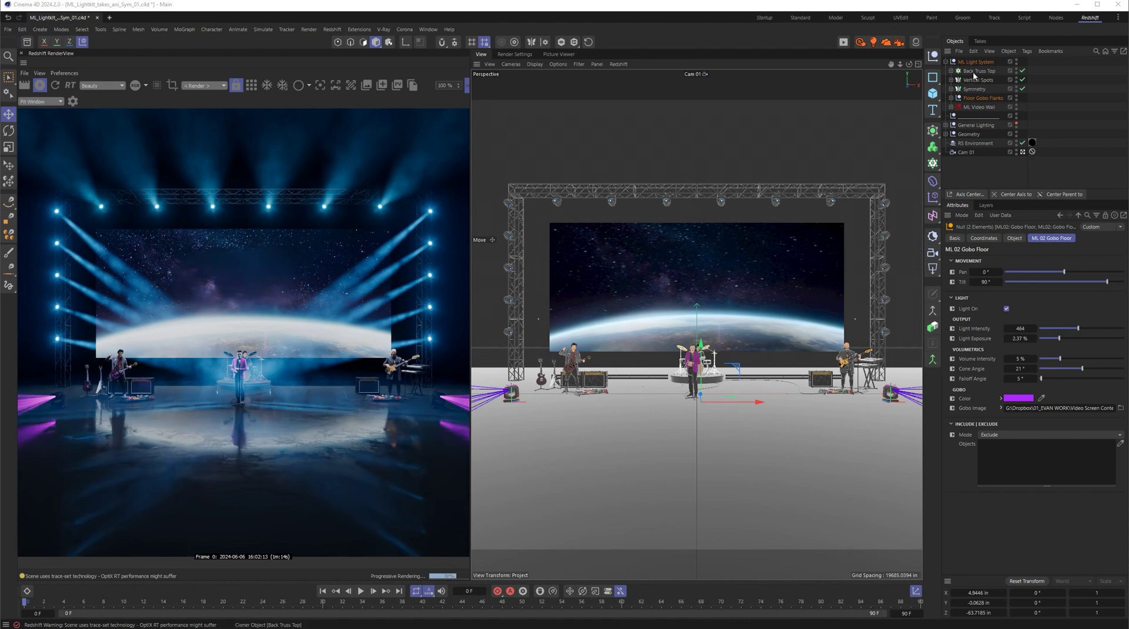
Expand the Back Truss Top cloner and set the tilt of its ML01 Hang light to 0°.
{"action": "left_click", "coordinate": [951, 70]}
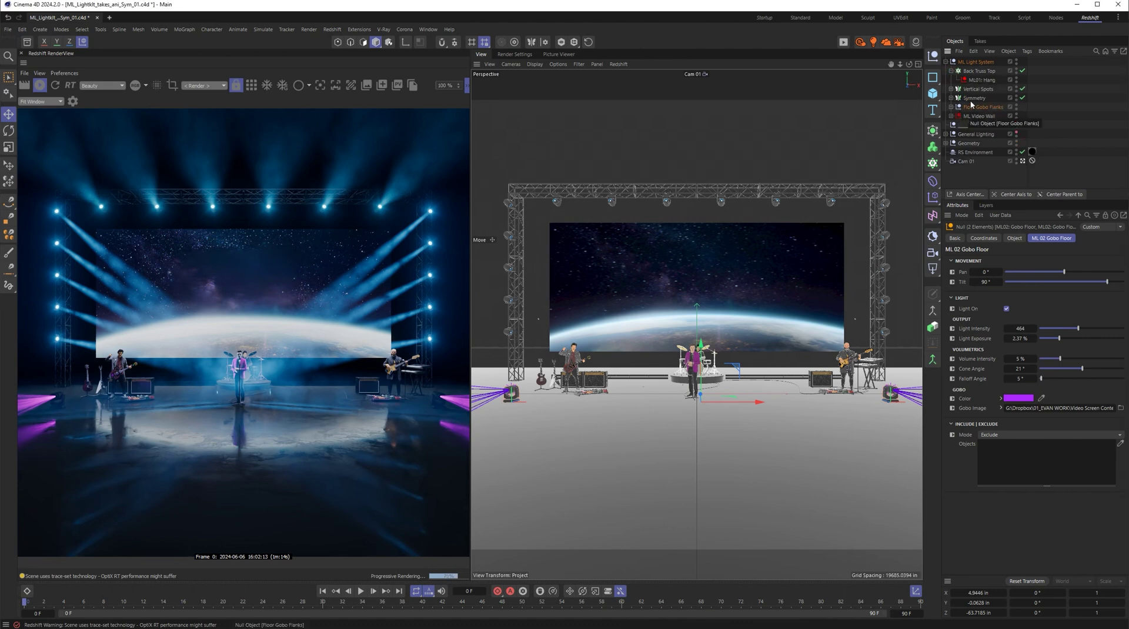
{"action": "left_click", "coordinate": [982, 80]}
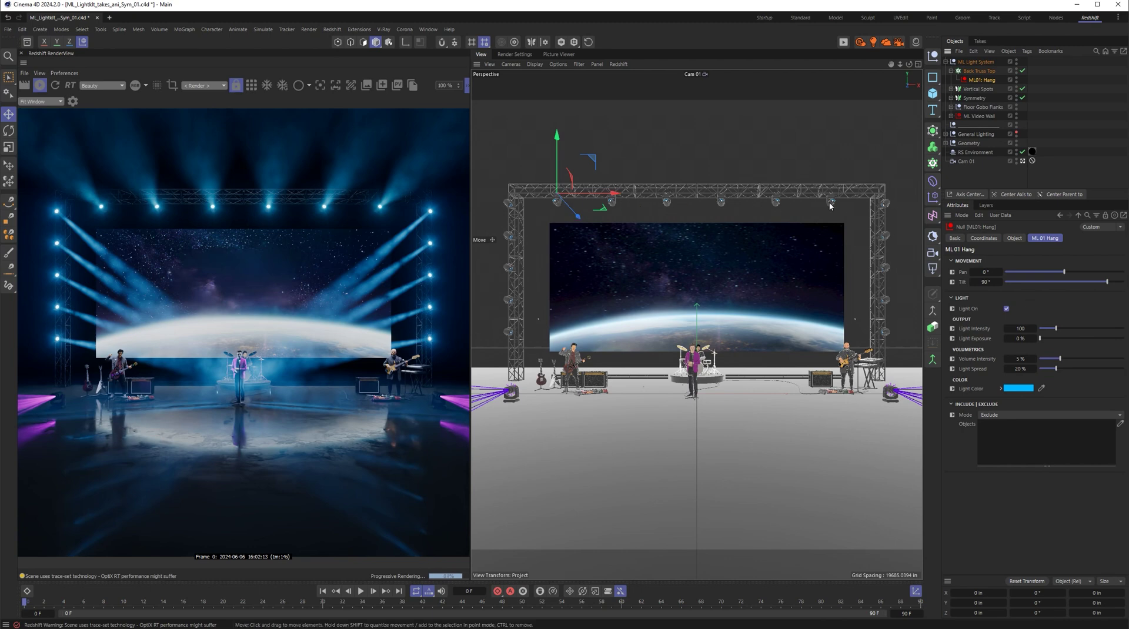
{"action": "left_click", "coordinate": [979, 282]}
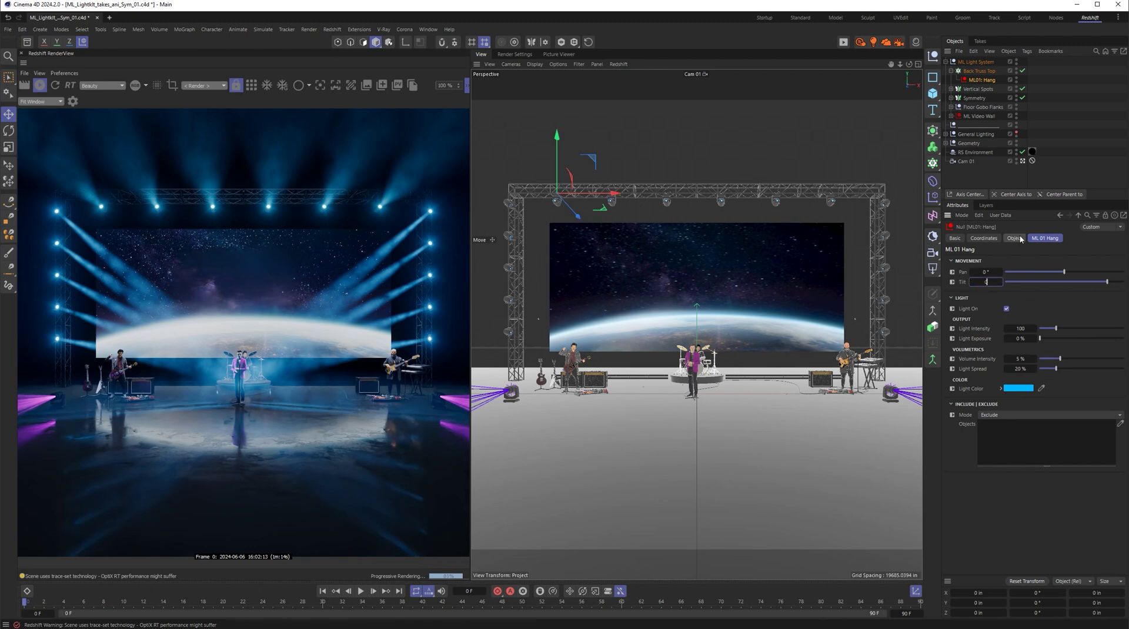
{"action": "type", "text": "0"}
{"action": "key", "text": "Return"}
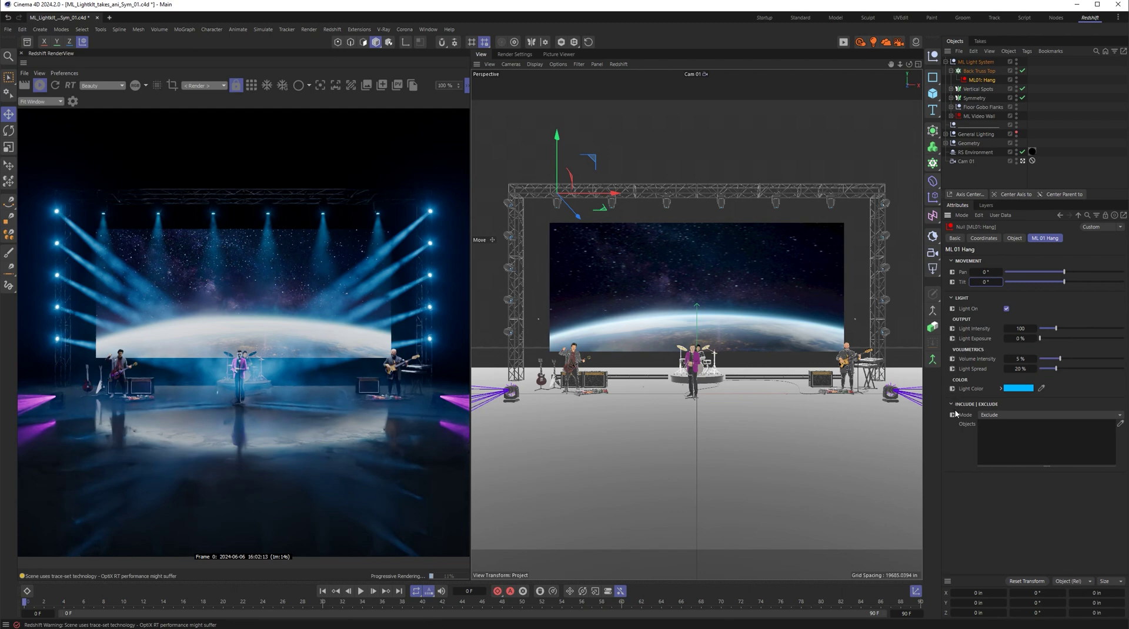
Record a keyframe for ML01 Hang's tilt at frame 0.
{"action": "left_click", "coordinate": [968, 160]}
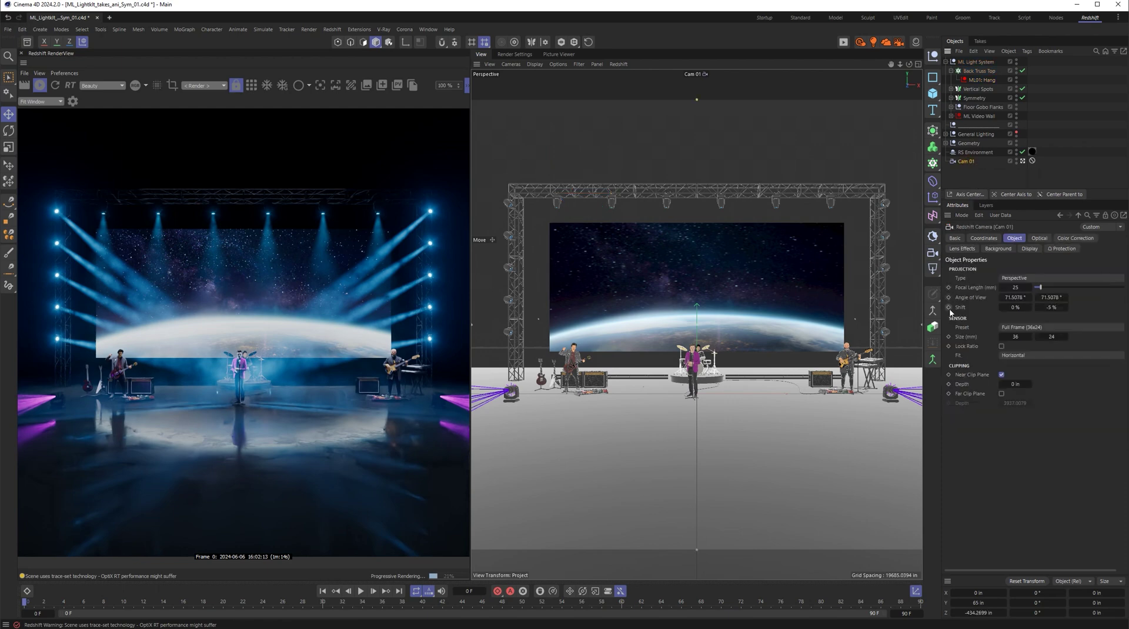
{"action": "left_click", "coordinate": [985, 80]}
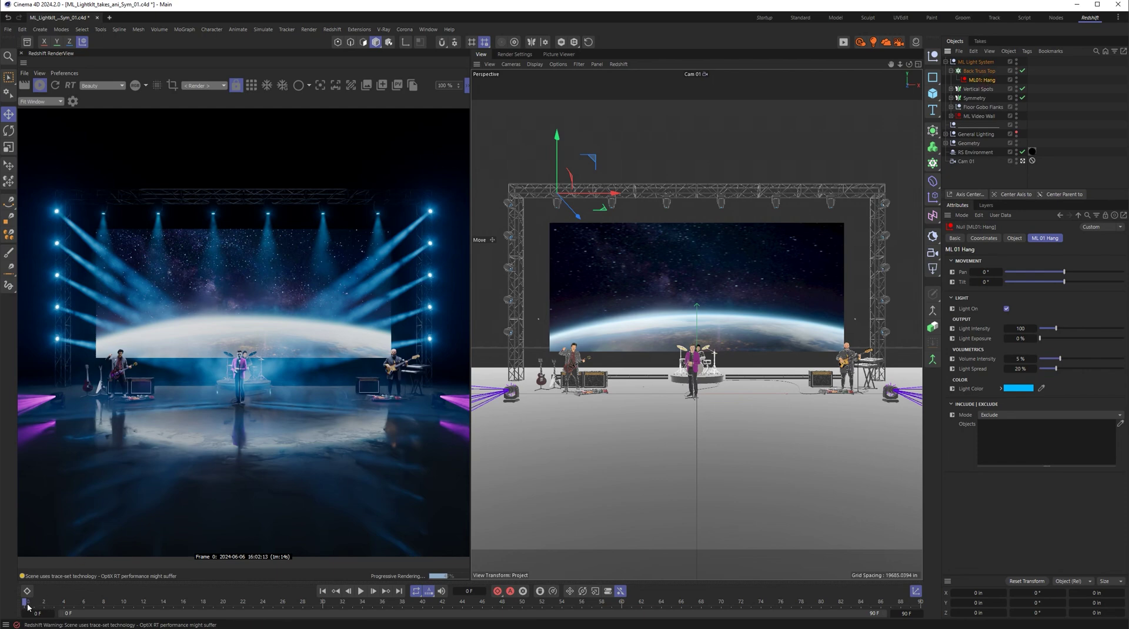
{"action": "left_click", "coordinate": [953, 283]}
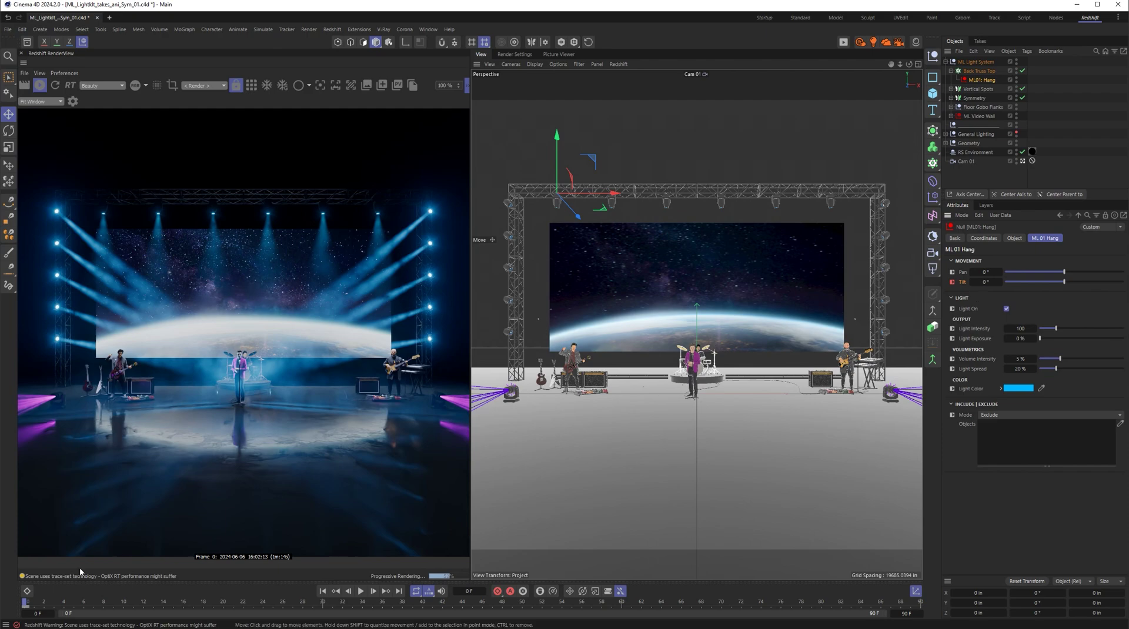
Set ML01 Hang's tilt to 90° at frame 39 and record a keyframe for it there.
{"action": "left_click_drag", "start_coordinate": [24, 604], "coordinate": [221, 608]}
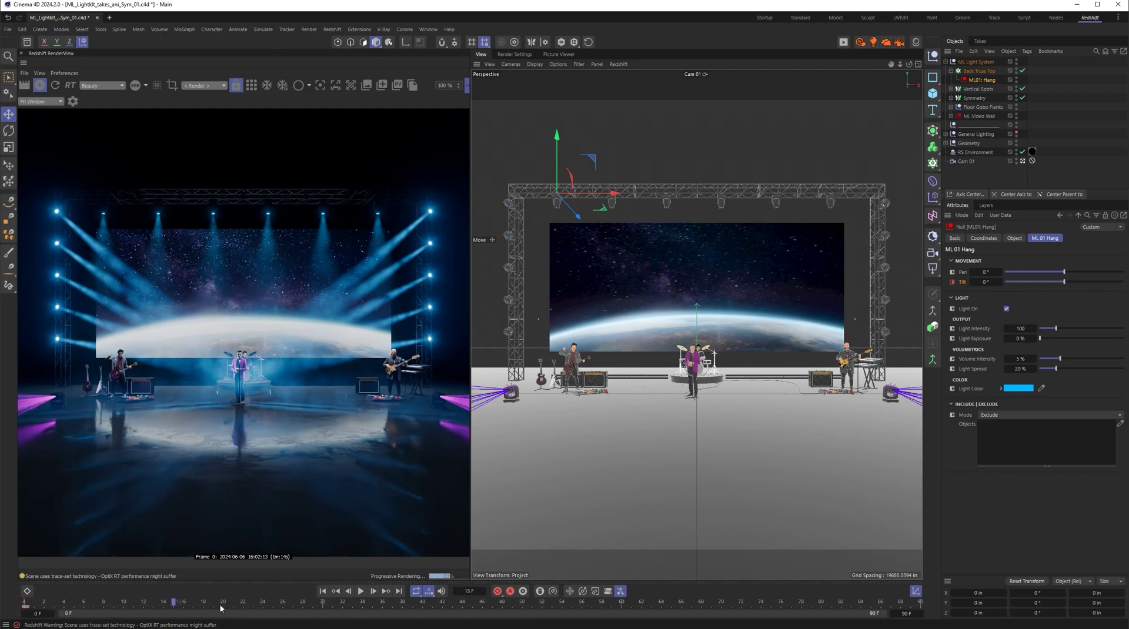
{"action": "left_click_drag", "start_coordinate": [341, 608], "coordinate": [412, 607]}
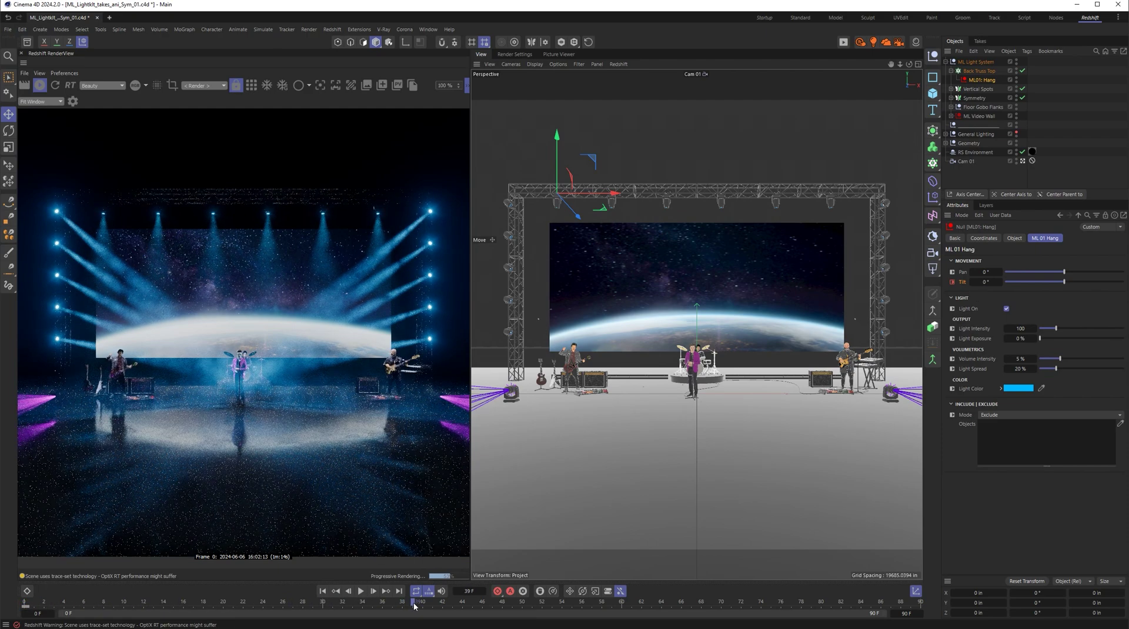
{"action": "left_click", "coordinate": [1027, 282]}
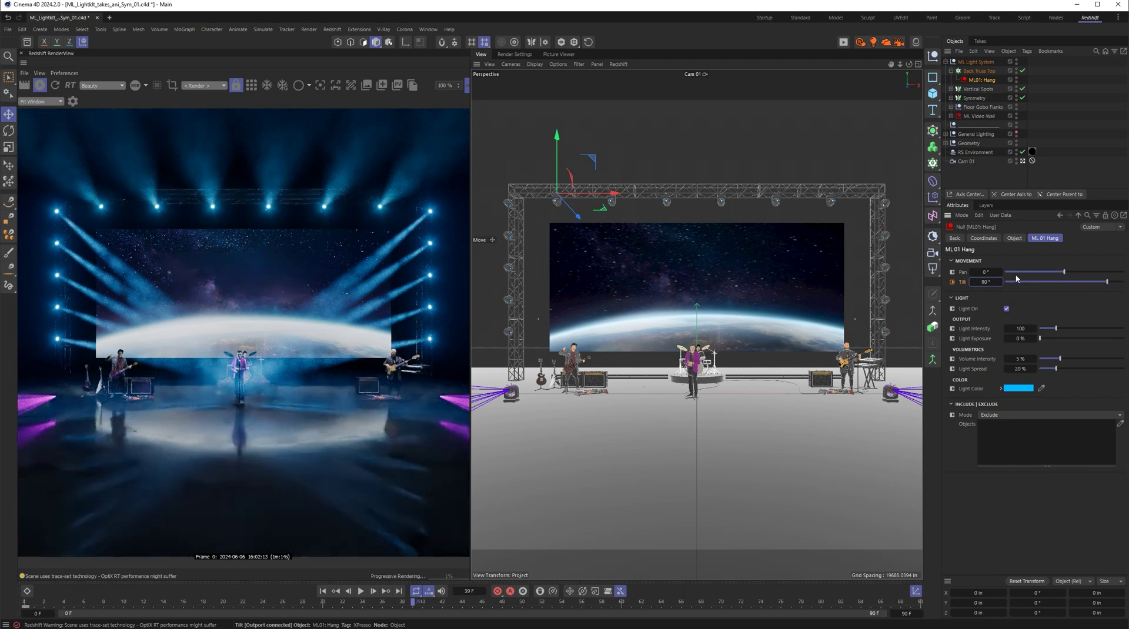
{"action": "left_click", "coordinate": [952, 282]}
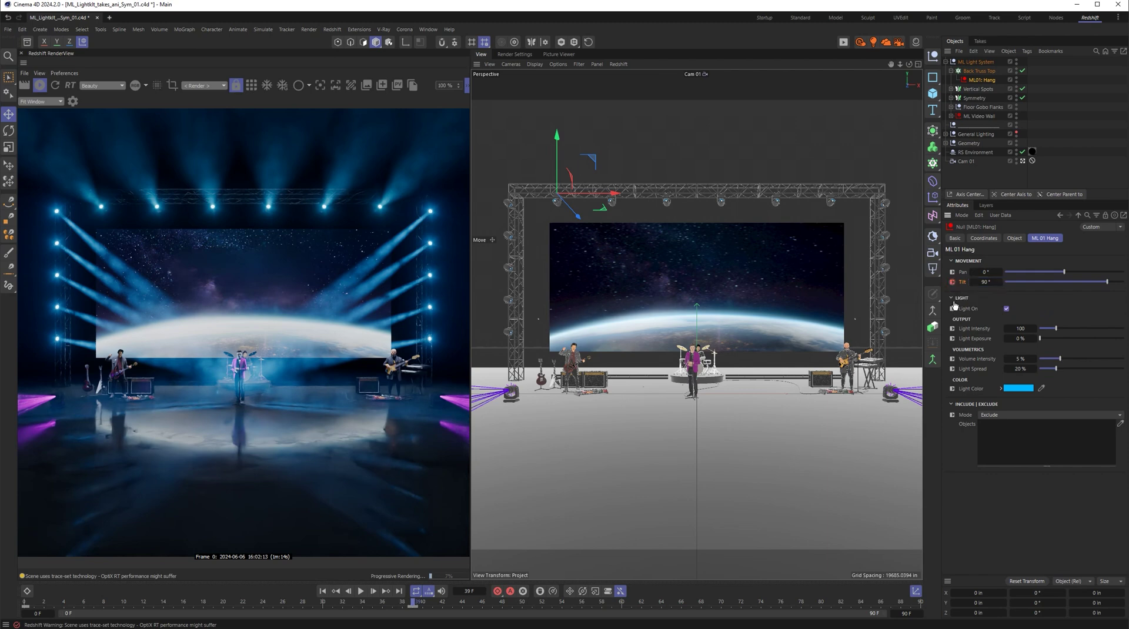
Shorten the timeline so that the animation ends at frame 40.
{"action": "left_click", "coordinate": [919, 613]}
{"action": "type", "text": "40"}
{"action": "key", "text": "Return"}
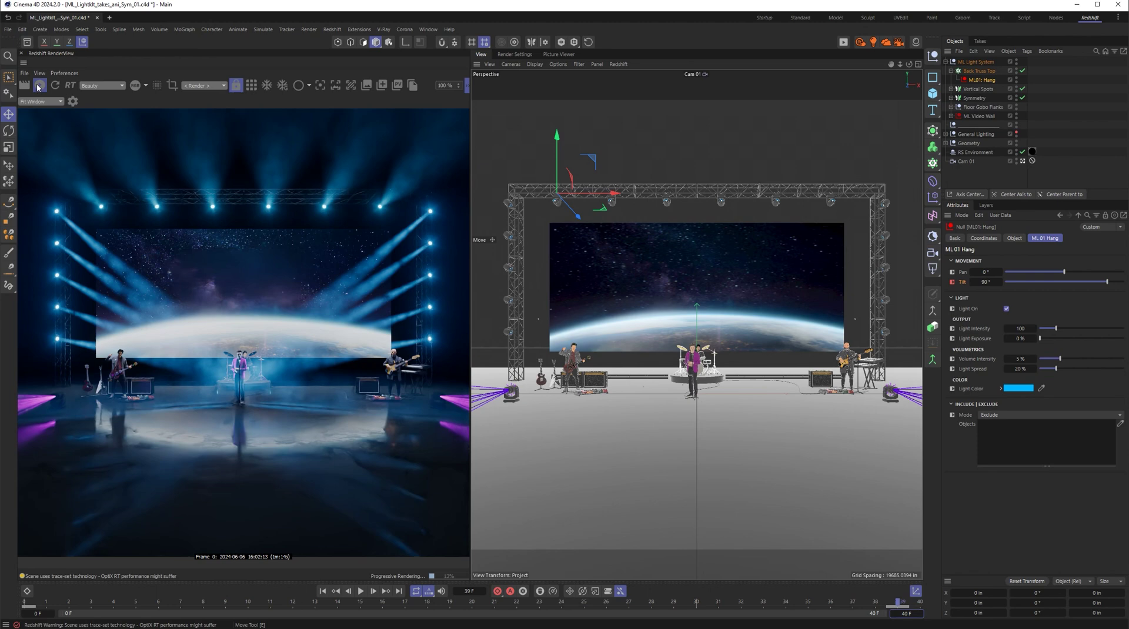
Play back the tilt animation with the Redshift preview stopped, and resume the live render with the playhead at frame 0.
{"action": "left_click", "coordinate": [39, 85]}
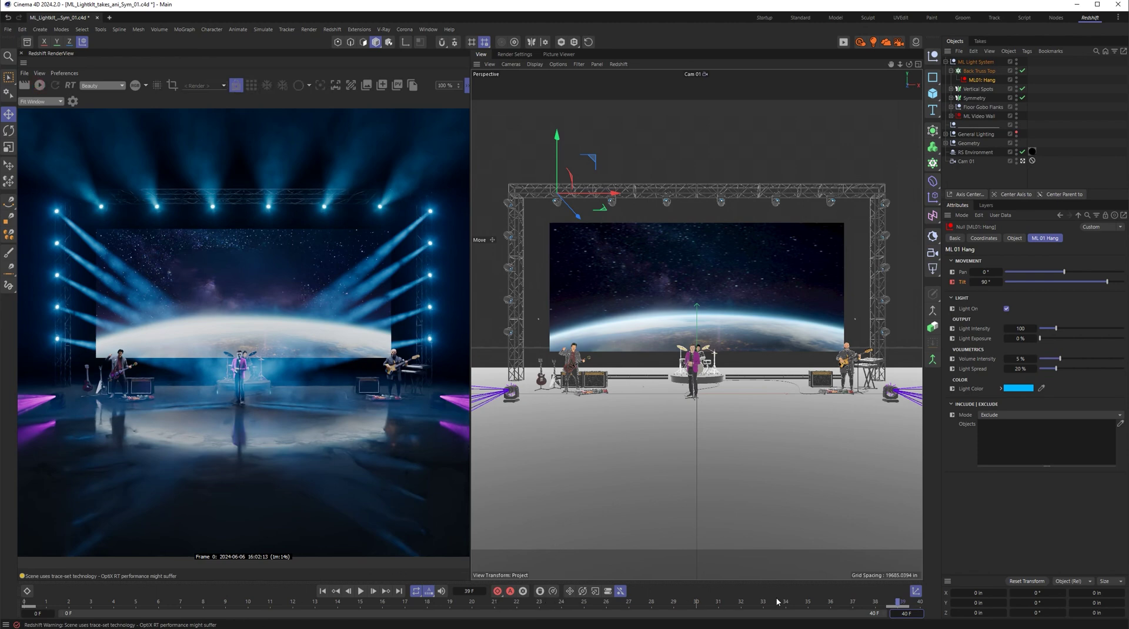
{"action": "left_click", "coordinate": [360, 591]}
{"action": "left_click", "coordinate": [360, 591]}
{"action": "left_click", "coordinate": [40, 85]}
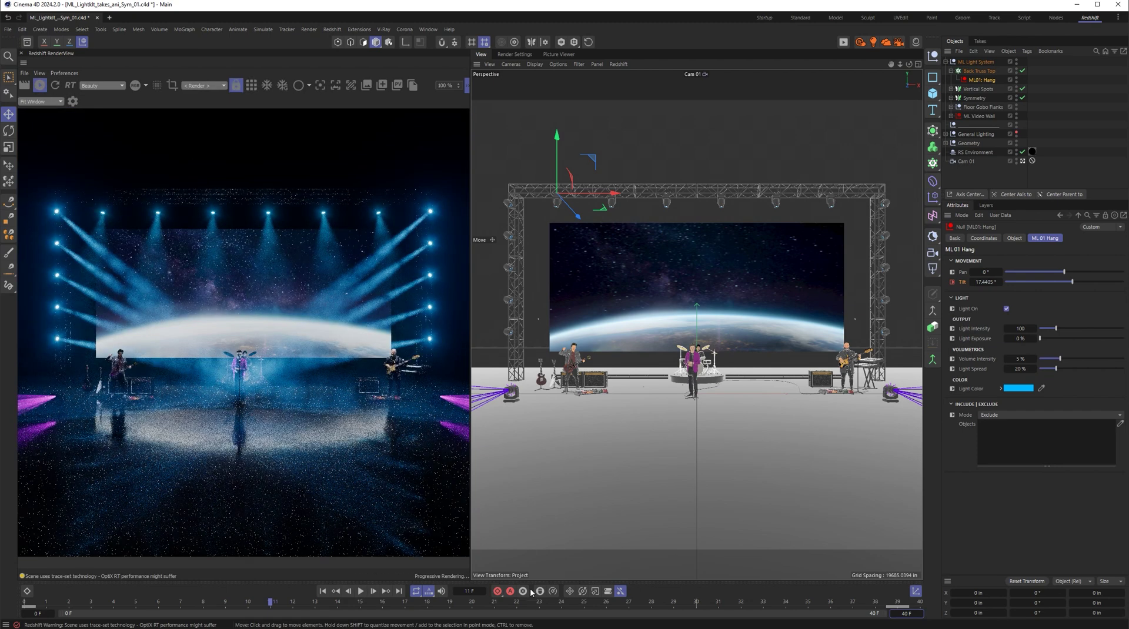
{"action": "left_click_drag", "start_coordinate": [283, 604], "coordinate": [23, 606]}
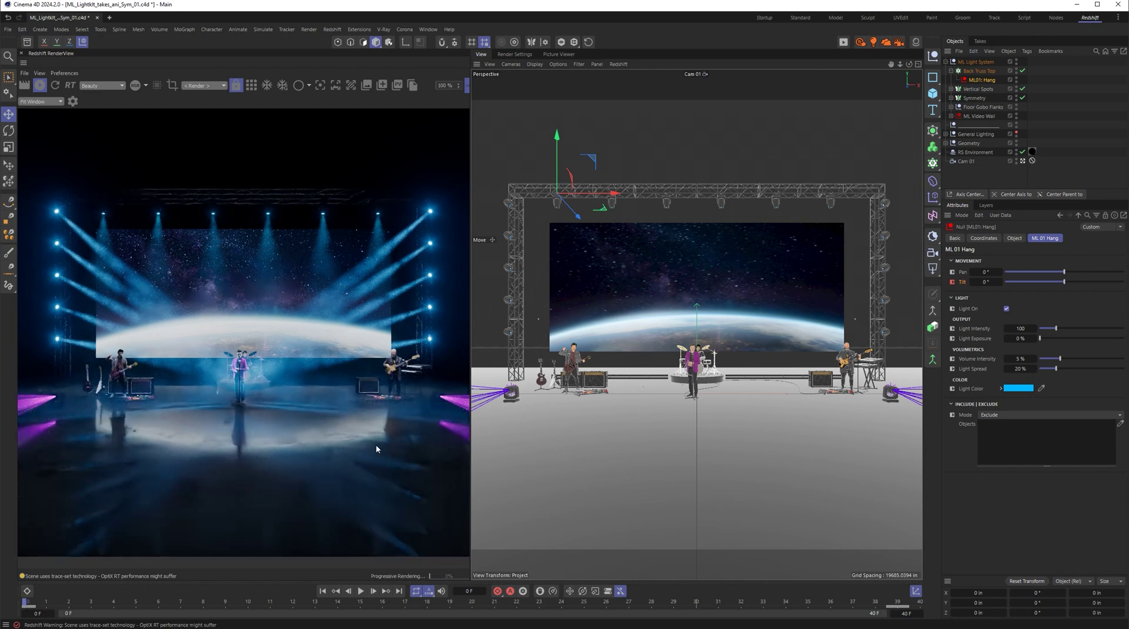
Create a new take named Cue 01 and turn on Auto Take to record changes in it.
{"action": "left_click", "coordinate": [994, 174]}
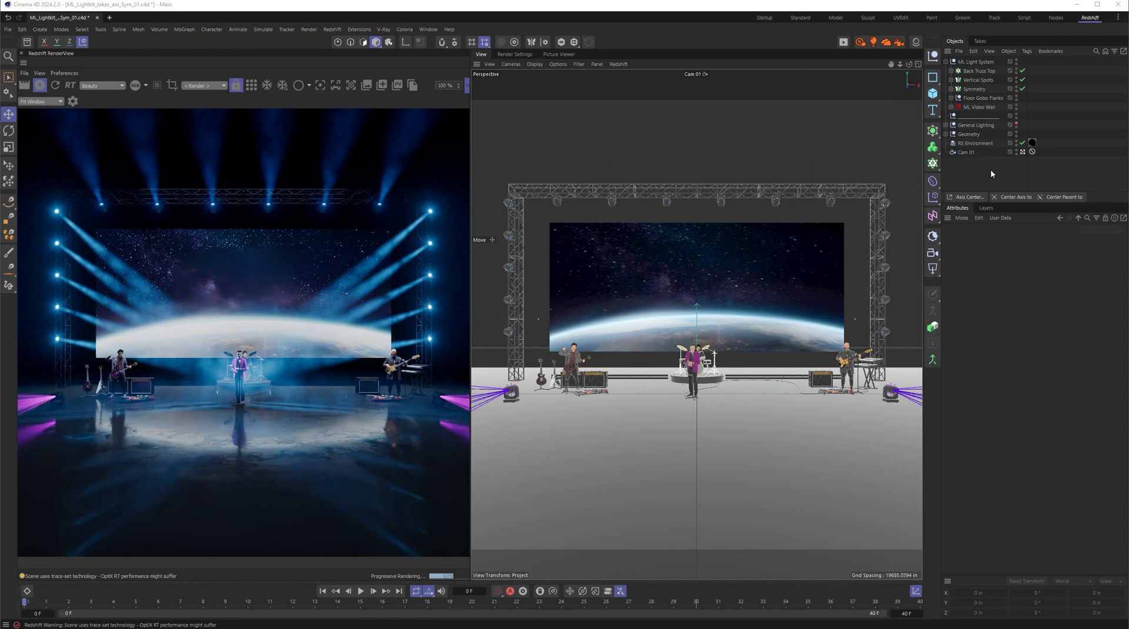
{"action": "left_click", "coordinate": [981, 42]}
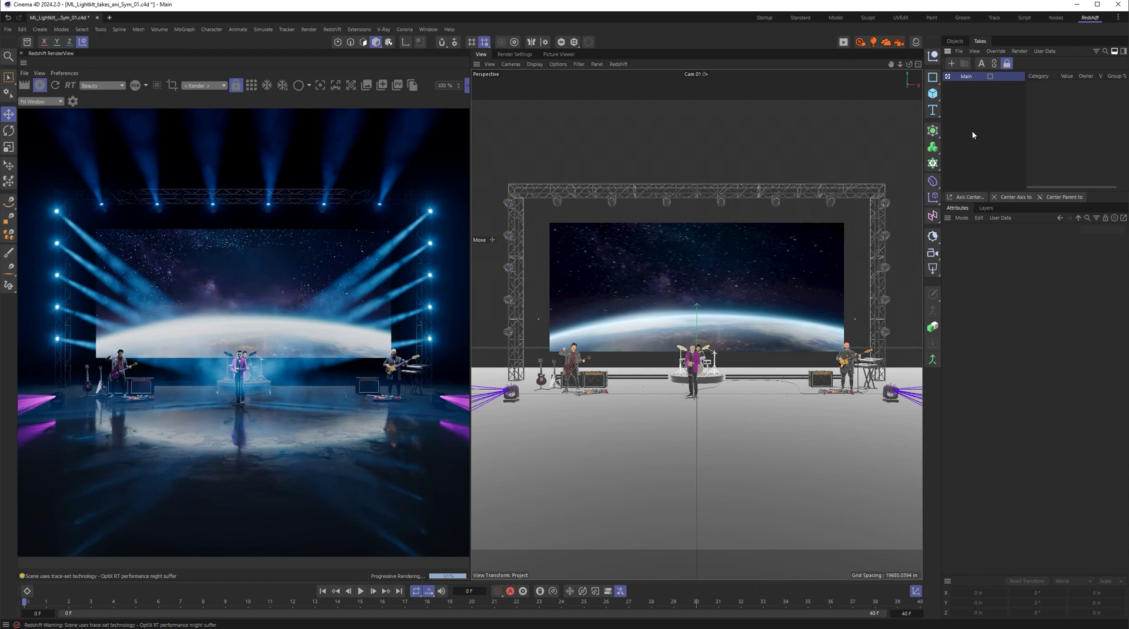
{"action": "left_click", "coordinate": [951, 64]}
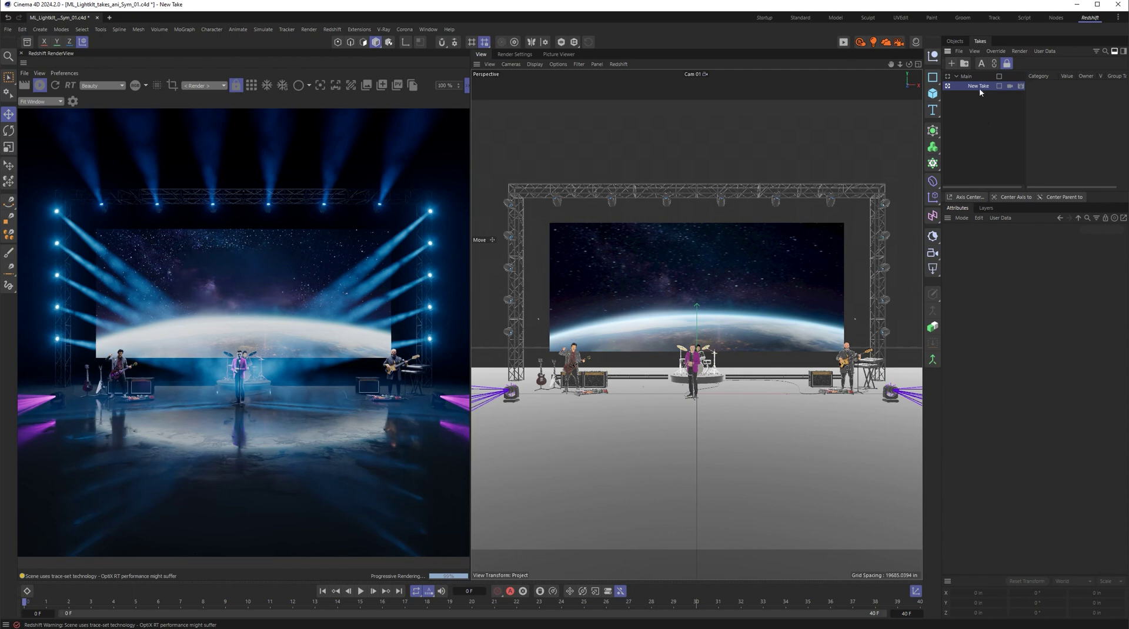
{"action": "double_click", "coordinate": [979, 86]}
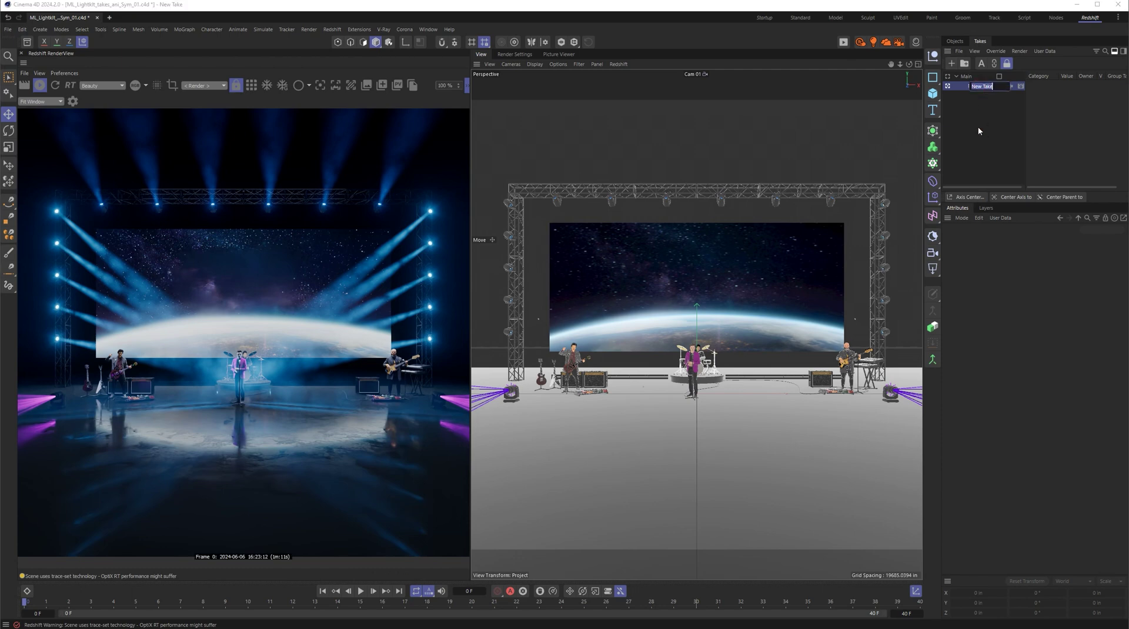
{"action": "type", "text": "Cue 01"}
{"action": "key", "text": "Return"}
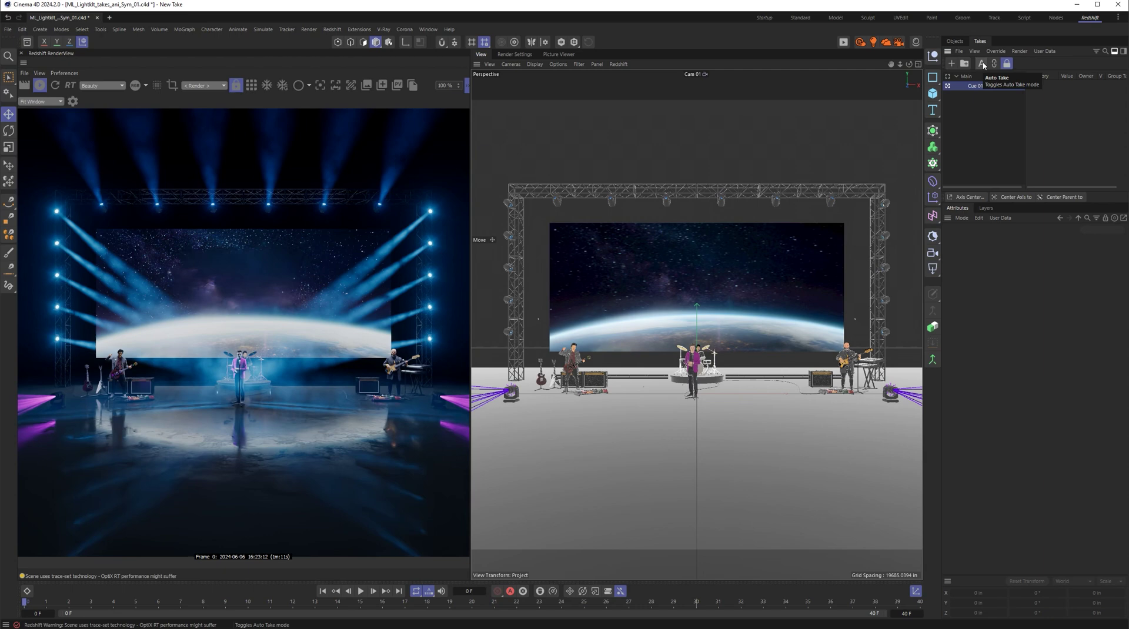
{"action": "left_click", "coordinate": [982, 64]}
Set the light color of ML01 Hang under Back Truss Top to orange with a hue of 36°.
{"action": "left_click", "coordinate": [953, 41]}
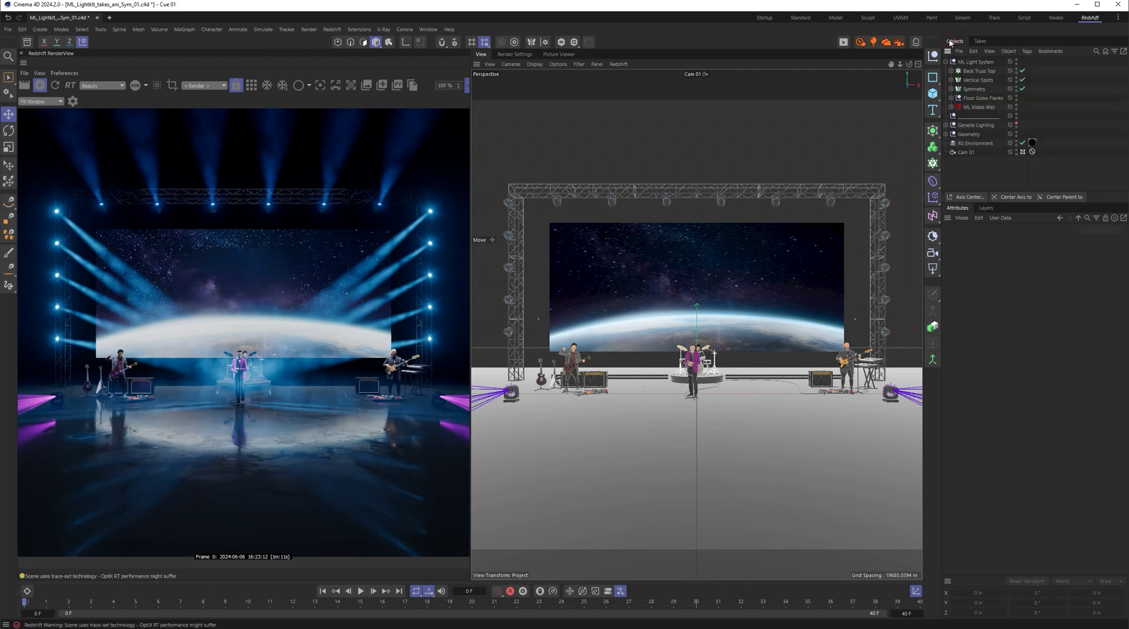
{"action": "left_click", "coordinate": [971, 71]}
{"action": "left_click", "coordinate": [951, 70]}
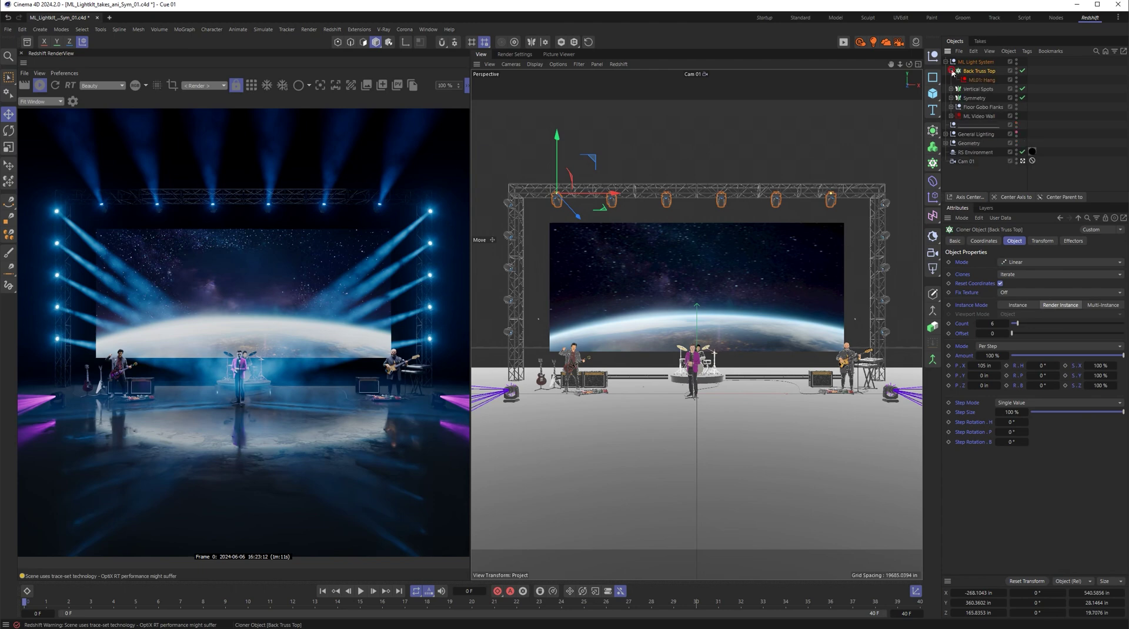
{"action": "left_click", "coordinate": [973, 80]}
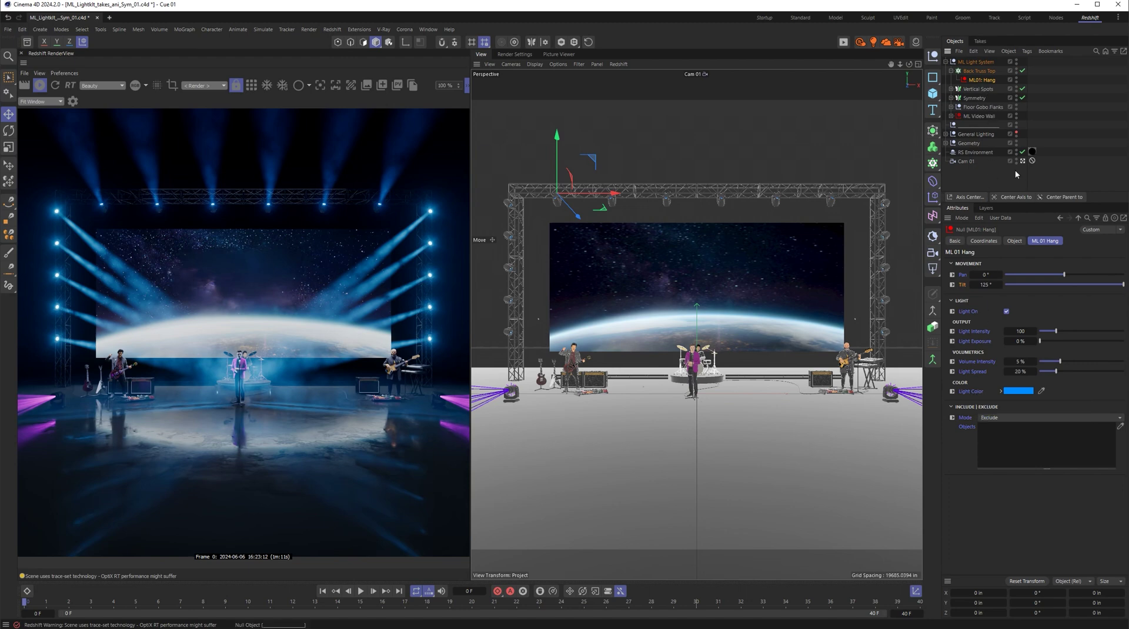
{"action": "left_click", "coordinate": [1022, 390]}
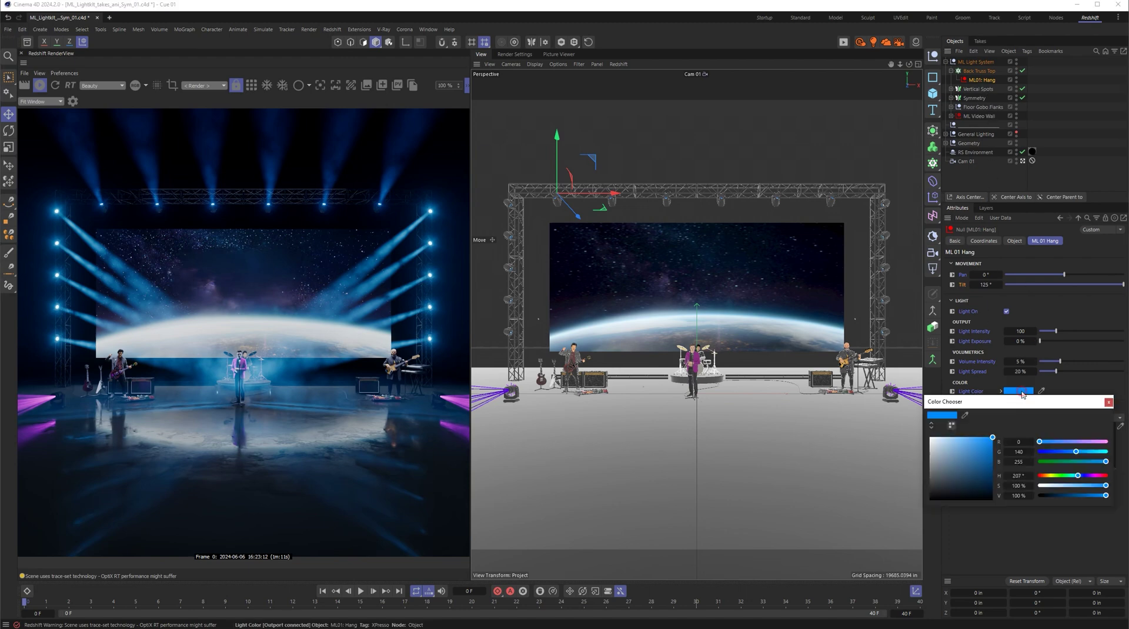
{"action": "left_click", "coordinate": [1047, 476]}
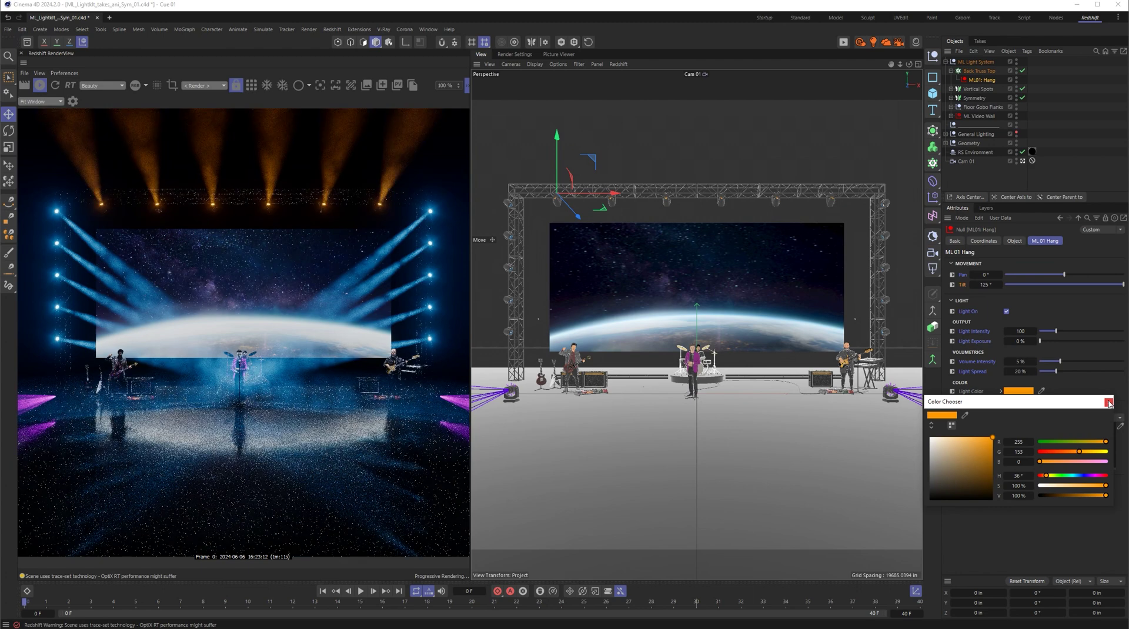
{"action": "left_click", "coordinate": [1109, 402]}
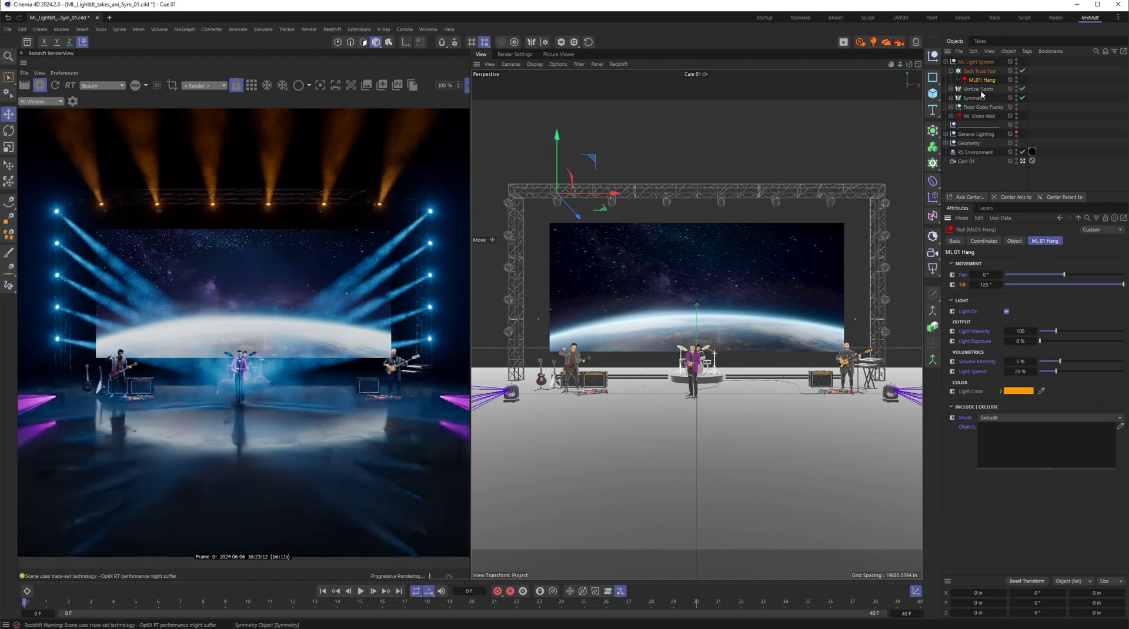
Set the beam behavior of ML01 Hang CS.1 under Vertical Spots to Parallel.
{"action": "left_click", "coordinate": [951, 71]}
{"action": "left_click", "coordinate": [951, 80]}
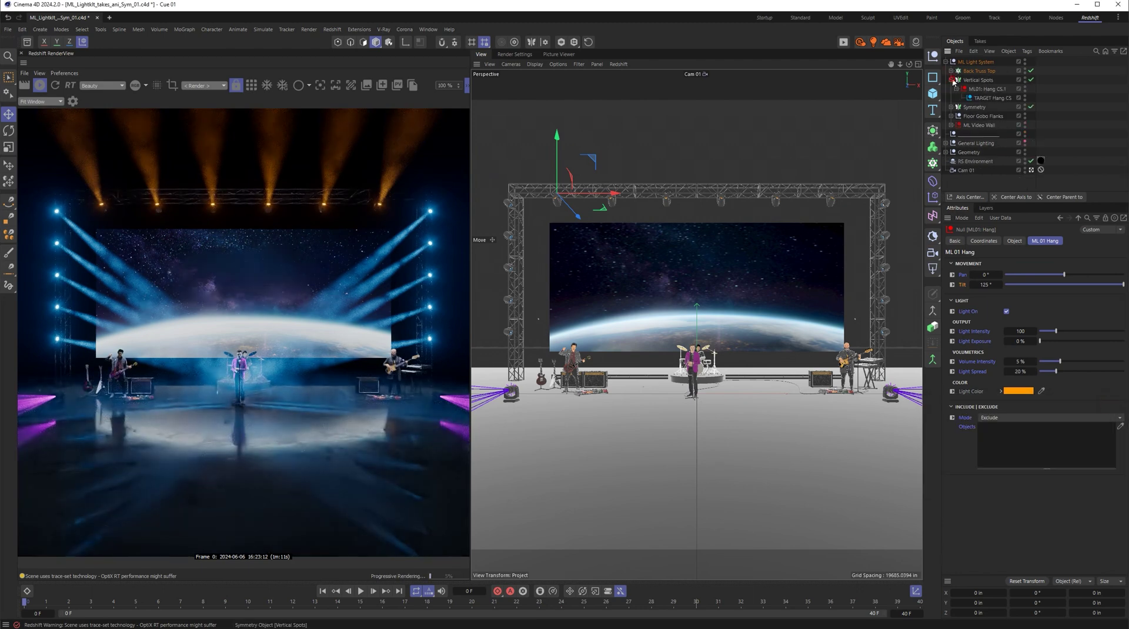
{"action": "left_click", "coordinate": [995, 90]}
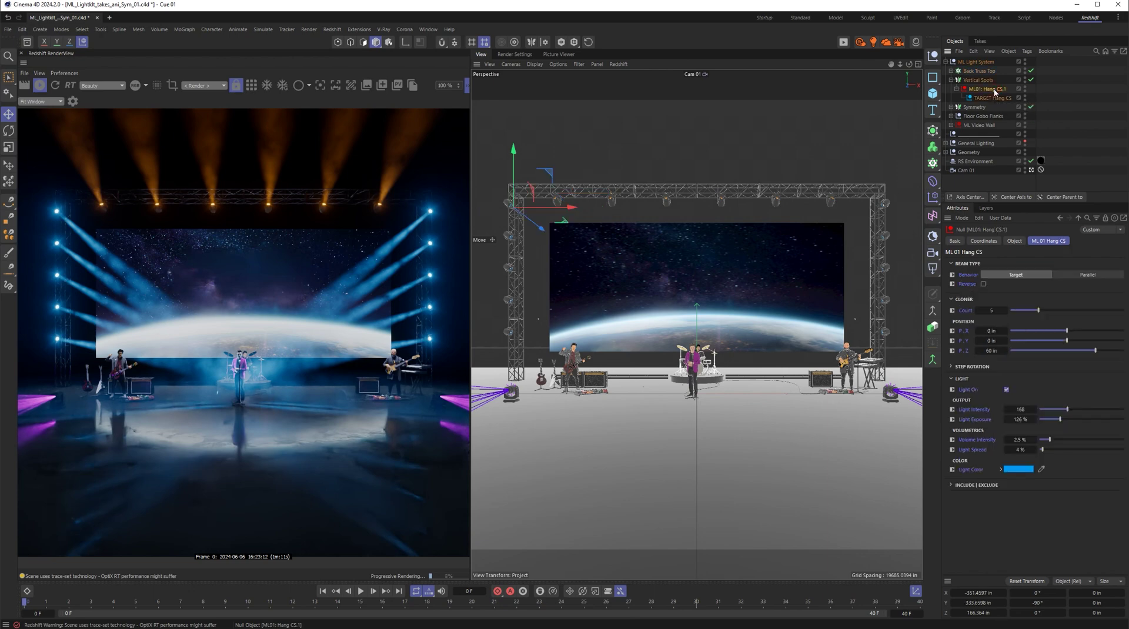
{"action": "left_click", "coordinate": [1085, 275]}
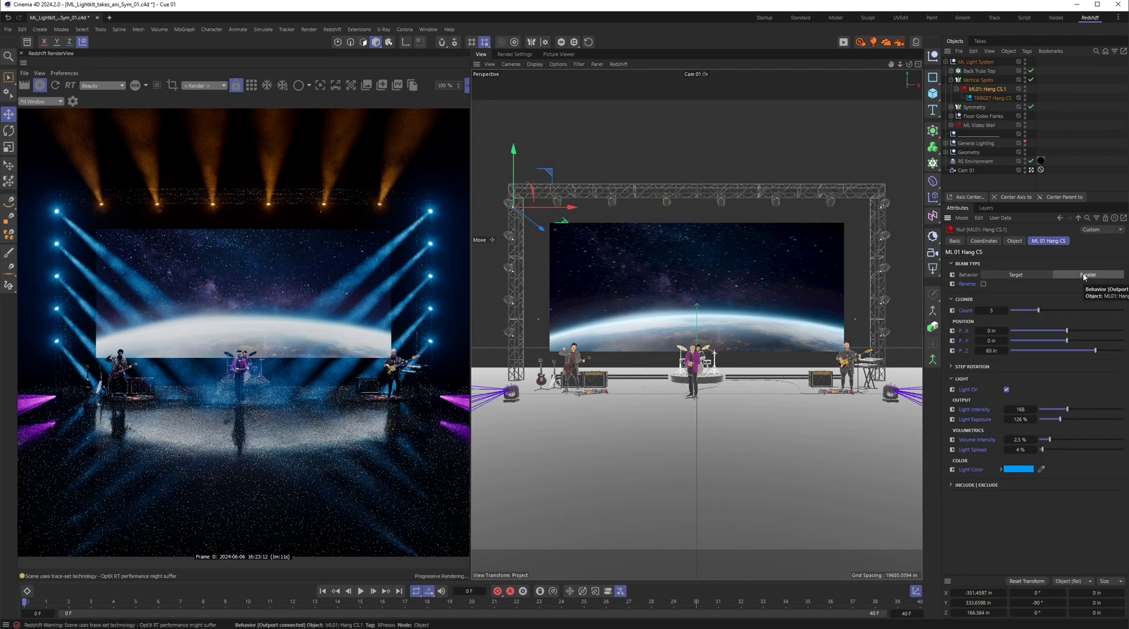
Move TARGET Hang CS up and outward to the outer corner of the truss, at about X 75 in and Z 56 in.
{"action": "left_click", "coordinate": [988, 99]}
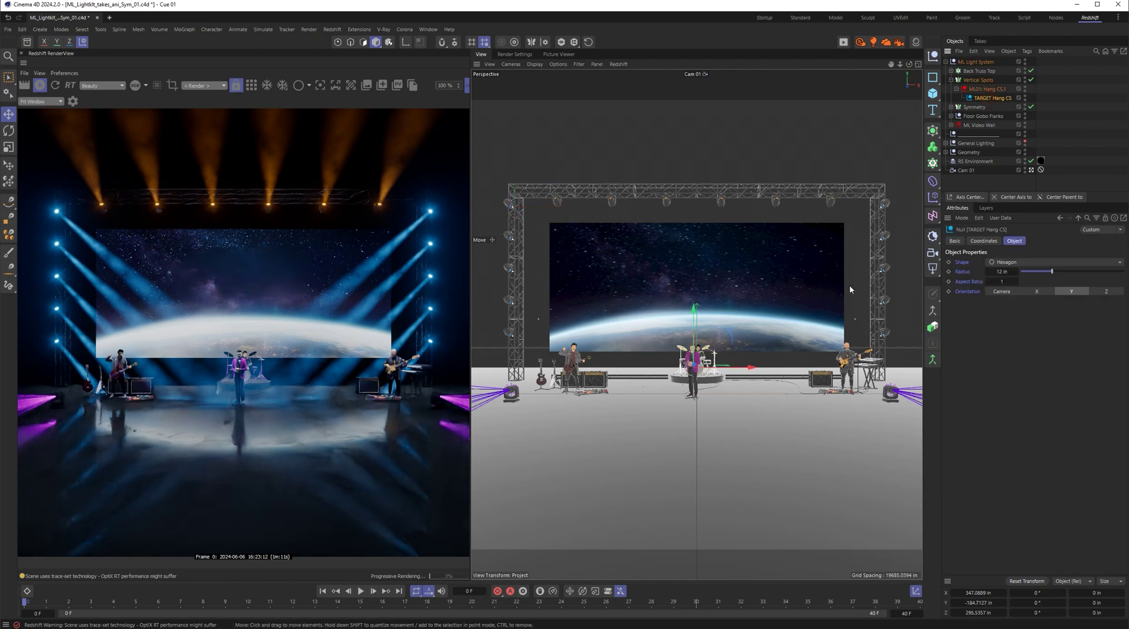
{"action": "left_click_drag", "start_coordinate": [754, 365], "coordinate": [529, 366]}
{"action": "left_click_drag", "start_coordinate": [497, 310], "coordinate": [474, 131]}
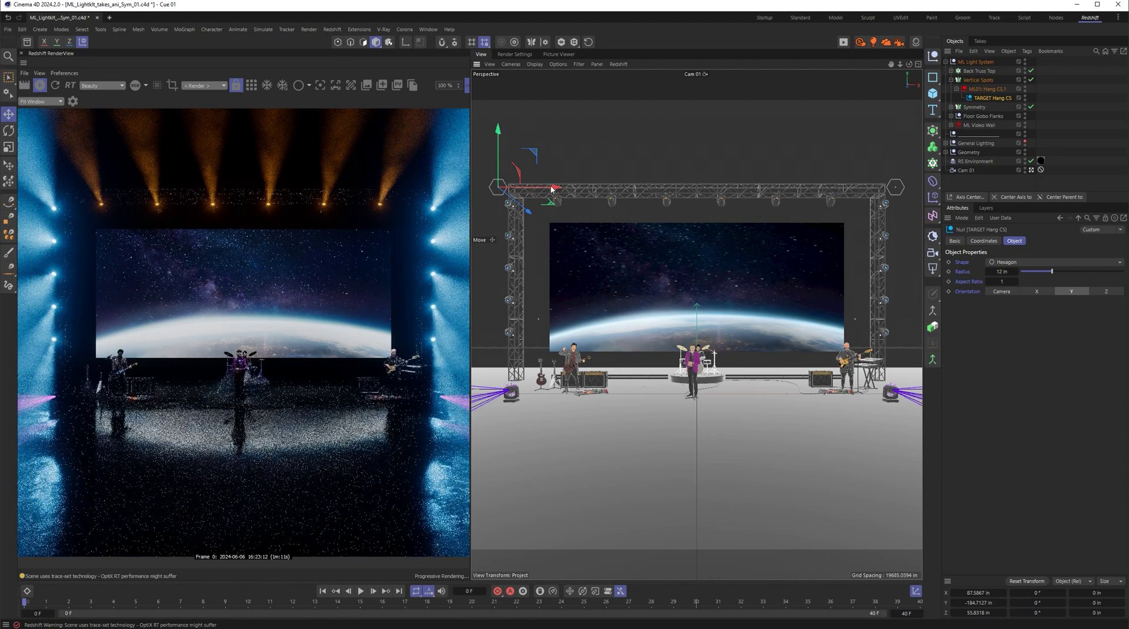
{"action": "left_click_drag", "start_coordinate": [557, 188], "coordinate": [548, 189]}
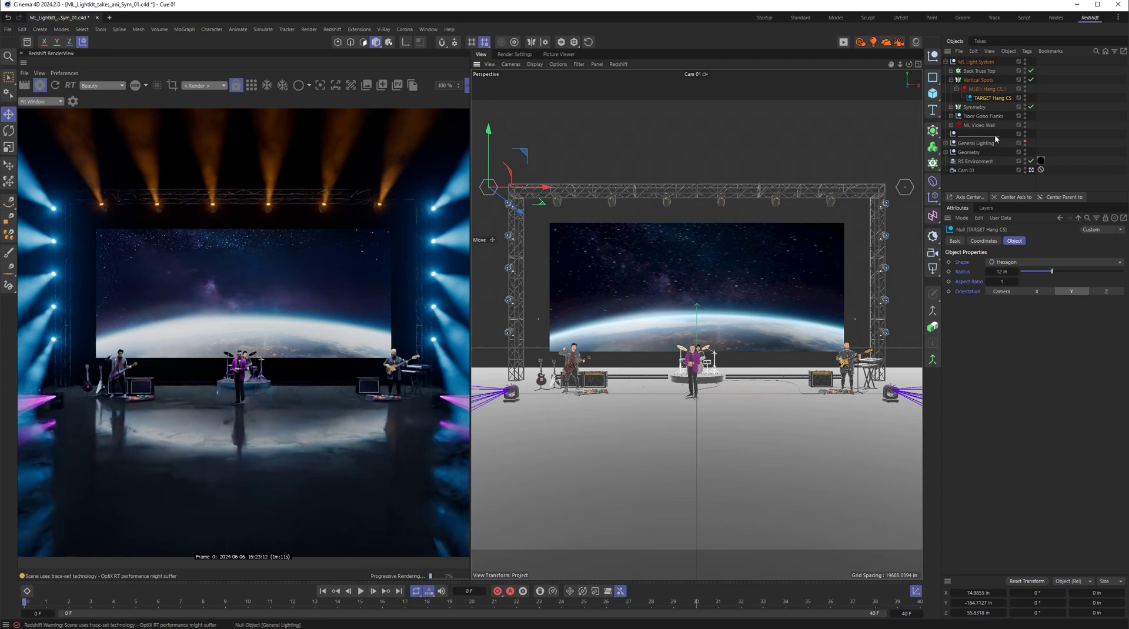
Turn off the light of both ML02 Gobo Floor fixtures under Floor Gobo Flanks.
{"action": "left_click", "coordinate": [951, 116]}
{"action": "left_click", "coordinate": [989, 126]}
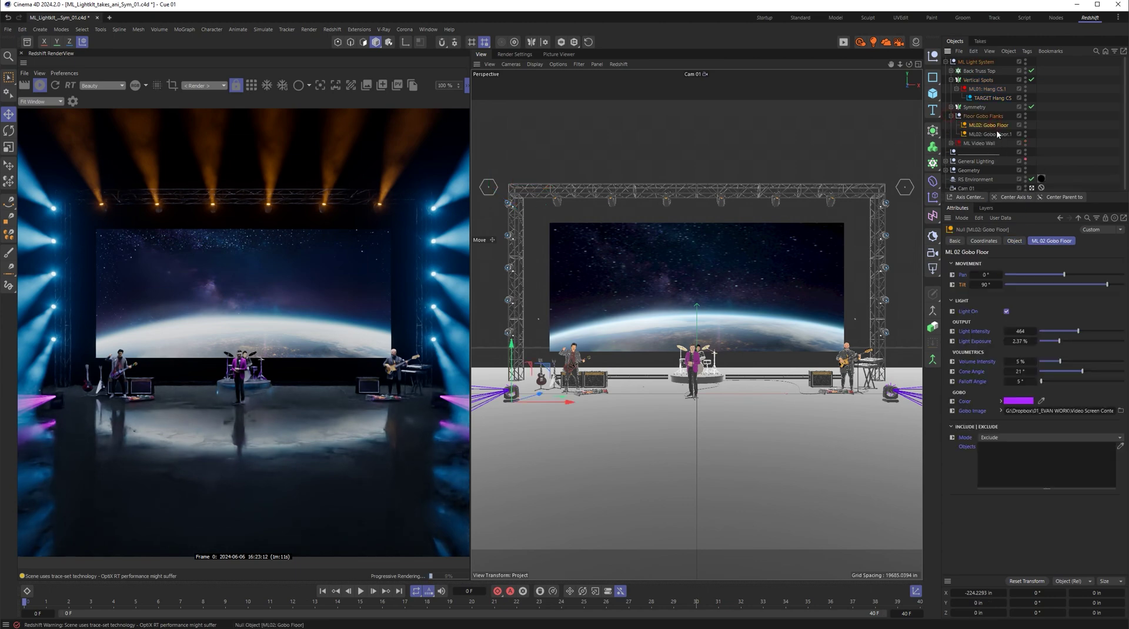
{"action": "left_click", "coordinate": [990, 134], "text": "shift"}
{"action": "left_click", "coordinate": [1007, 312]}
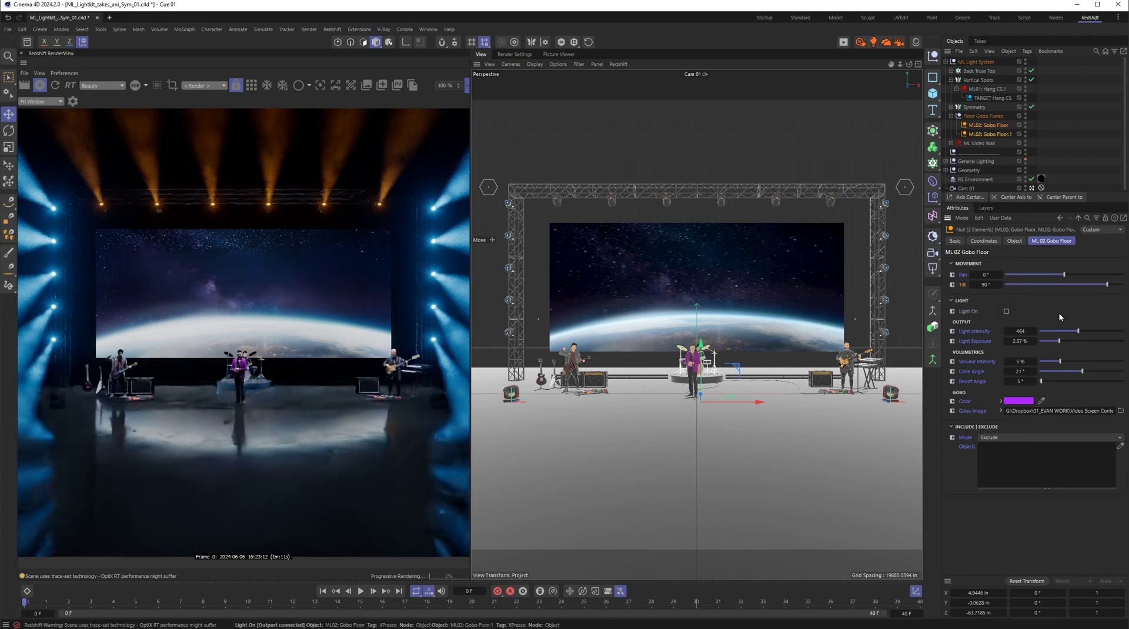
Turn off Auto Take and compare the Main take with Cue 01, ending on Cue 01.
{"action": "left_click", "coordinate": [980, 41]}
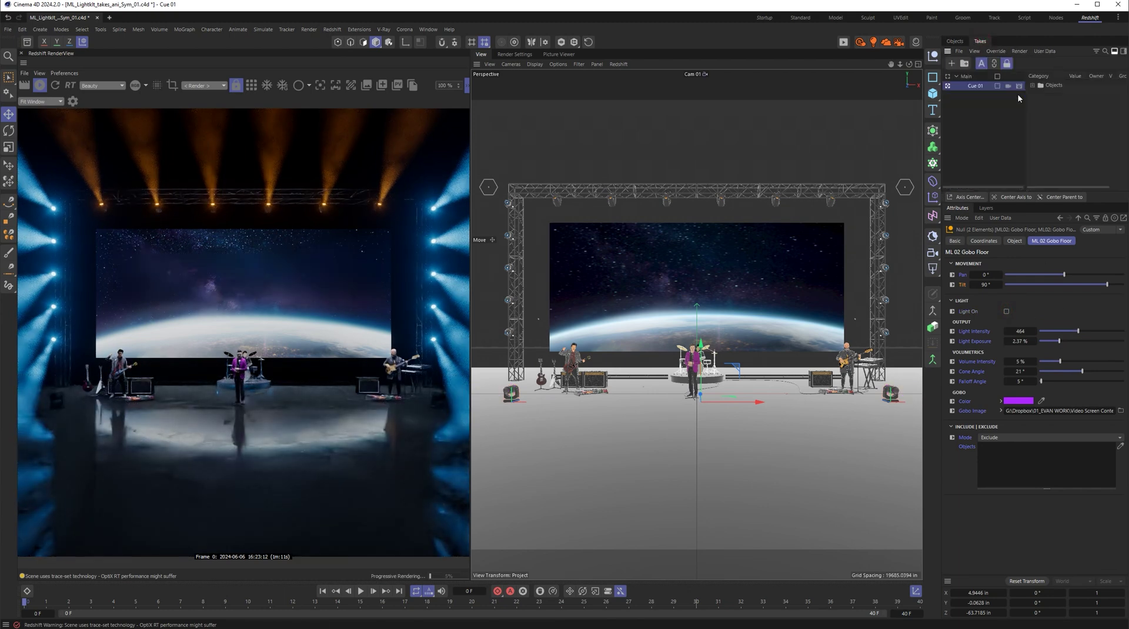
{"action": "left_click", "coordinate": [981, 63]}
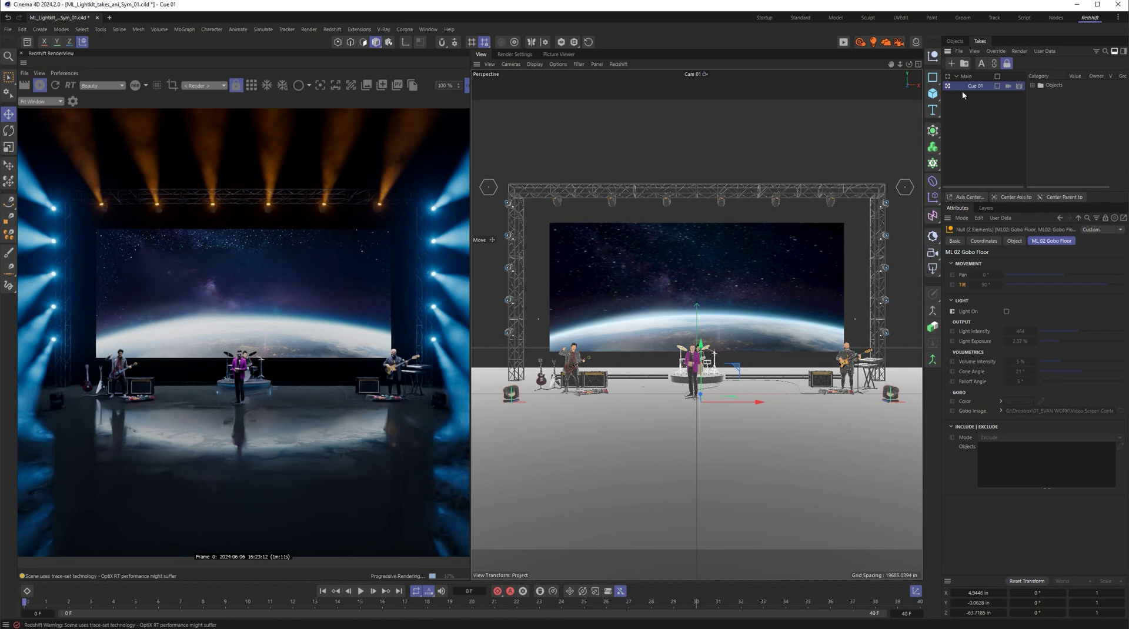
{"action": "left_click", "coordinate": [948, 77]}
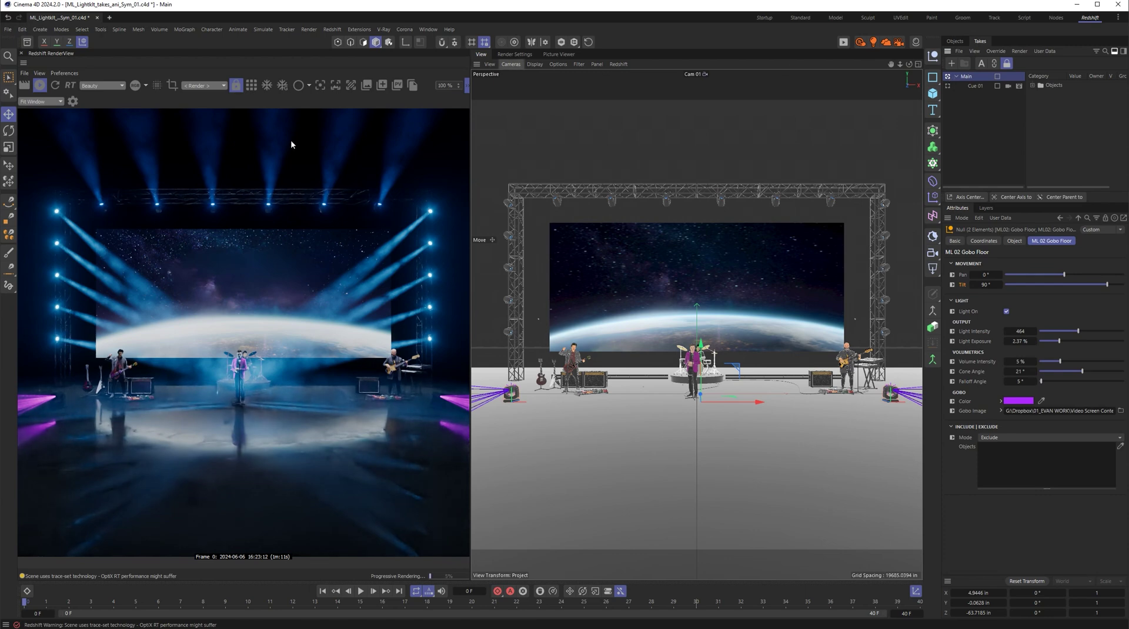
{"action": "left_click", "coordinate": [948, 86]}
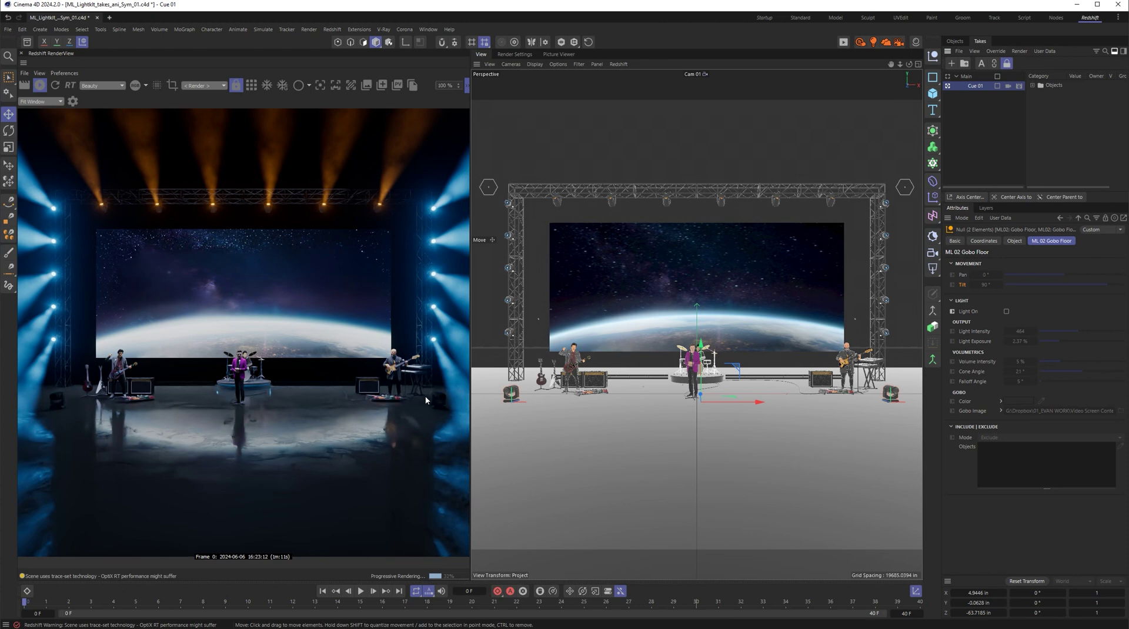
Duplicate the Cue 01 take as Cue 02, make it the active take, and turn on Auto Take.
{"action": "left_click_drag", "start_coordinate": [975, 93], "coordinate": [1020, 101], "text": "ctrl"}
{"action": "double_click", "coordinate": [979, 96]}
{"action": "type", "text": "02"}
{"action": "key", "text": "Return"}
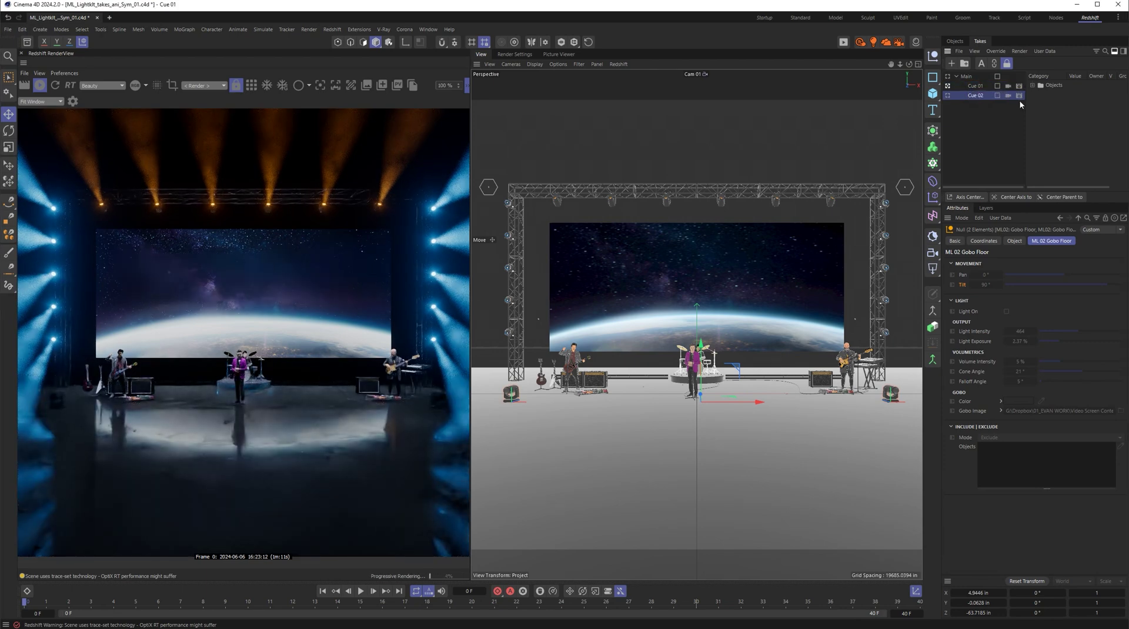
{"action": "left_click", "coordinate": [948, 95]}
{"action": "left_click", "coordinate": [983, 63]}
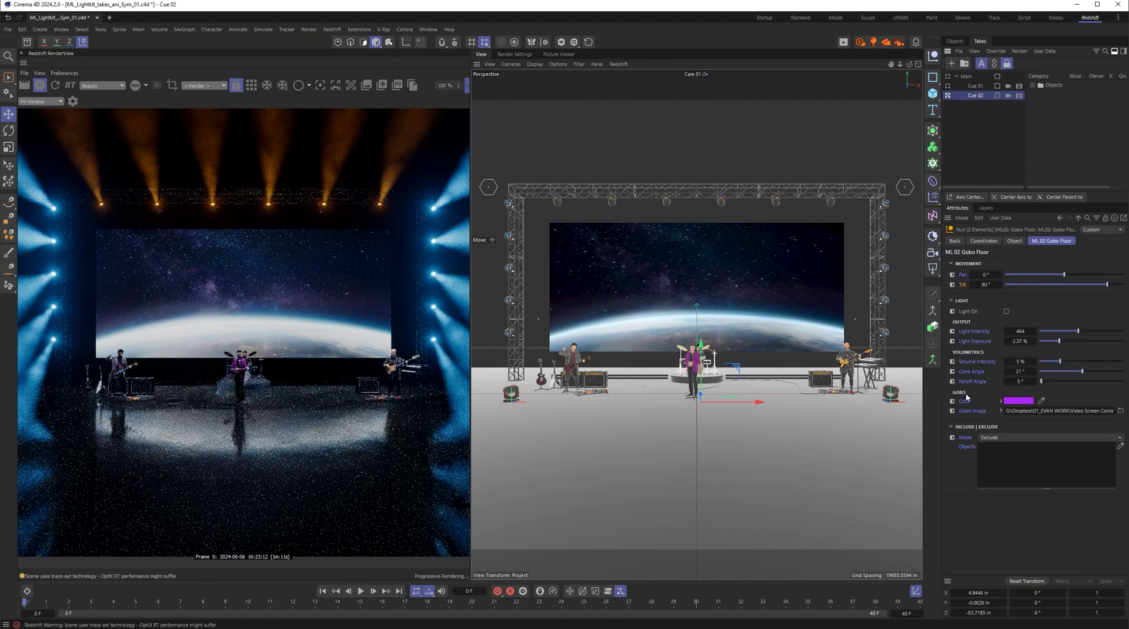
Turn on the ML 03 Floor CS light under Symmetry and set its color to blue with a hue of 219°.
{"action": "left_click", "coordinate": [961, 42]}
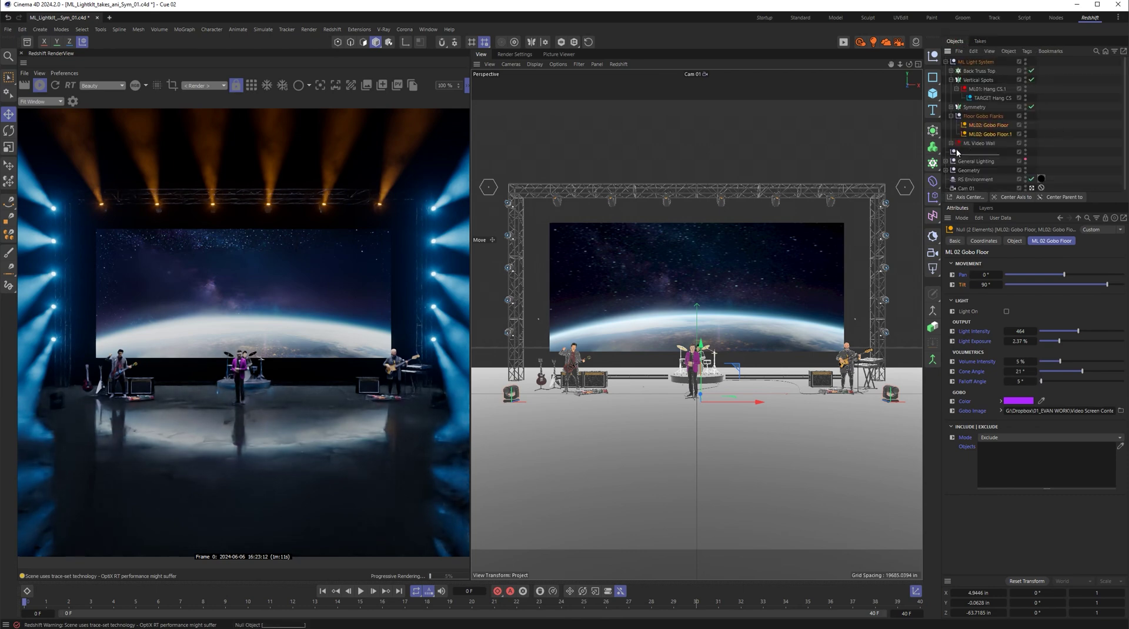
{"action": "left_click", "coordinate": [951, 80]}
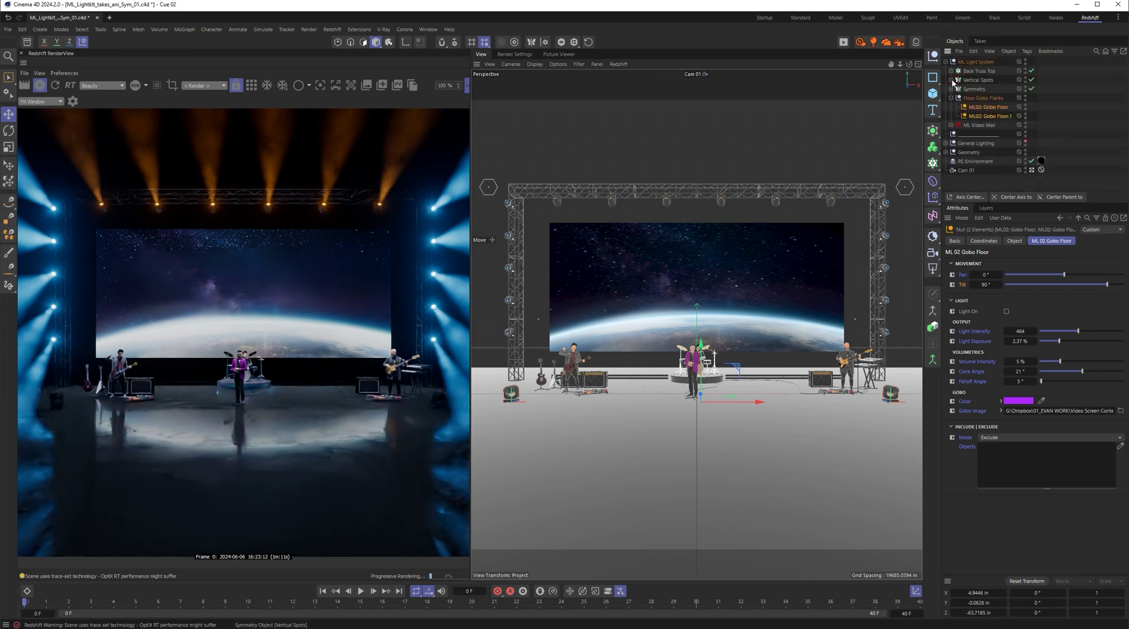
{"action": "left_click", "coordinate": [951, 88]}
{"action": "left_click", "coordinate": [980, 99]}
{"action": "left_click", "coordinate": [1006, 364]}
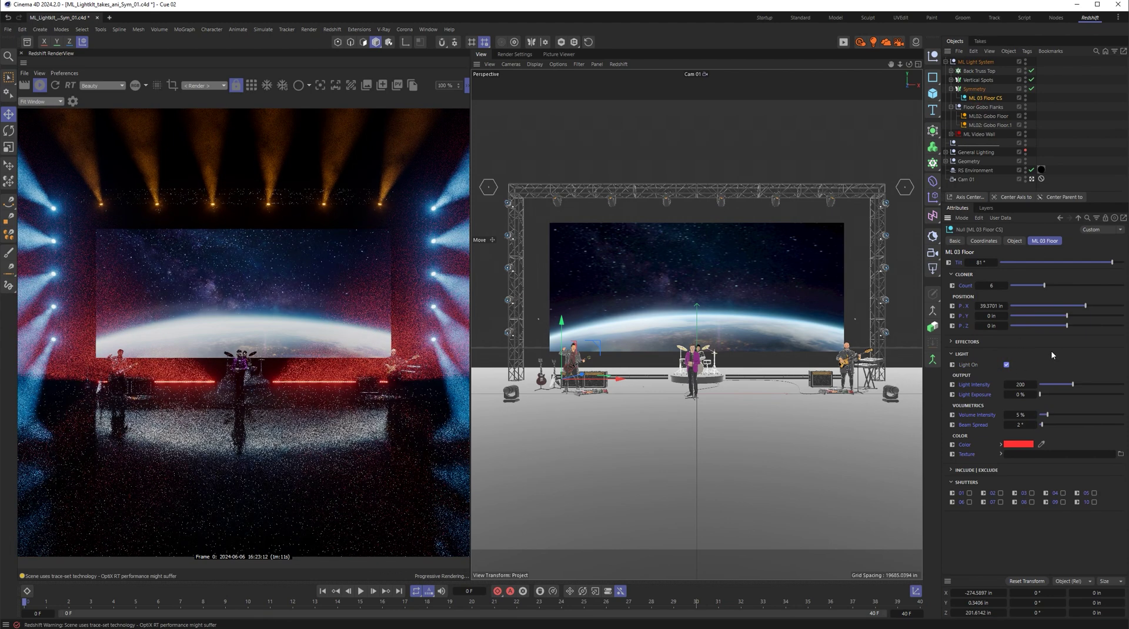
{"action": "left_click", "coordinate": [1024, 445]}
{"action": "left_click_drag", "start_coordinate": [1066, 527], "coordinate": [1080, 527]}
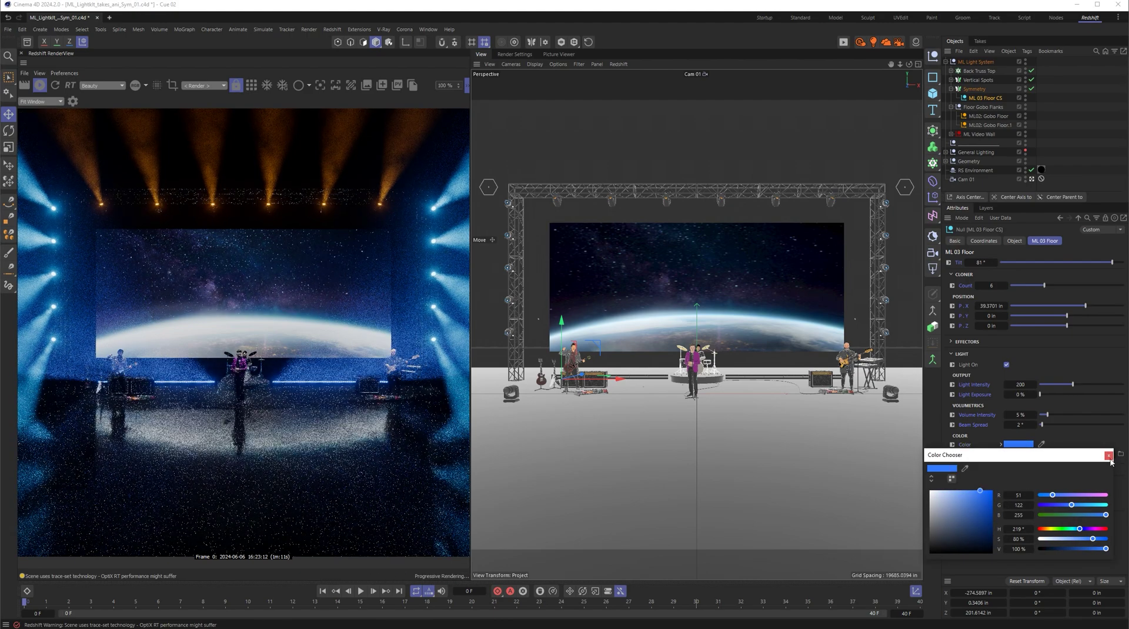
Set the tilt of ML 03 Floor CS to 85°.
{"action": "left_click", "coordinate": [983, 263]}
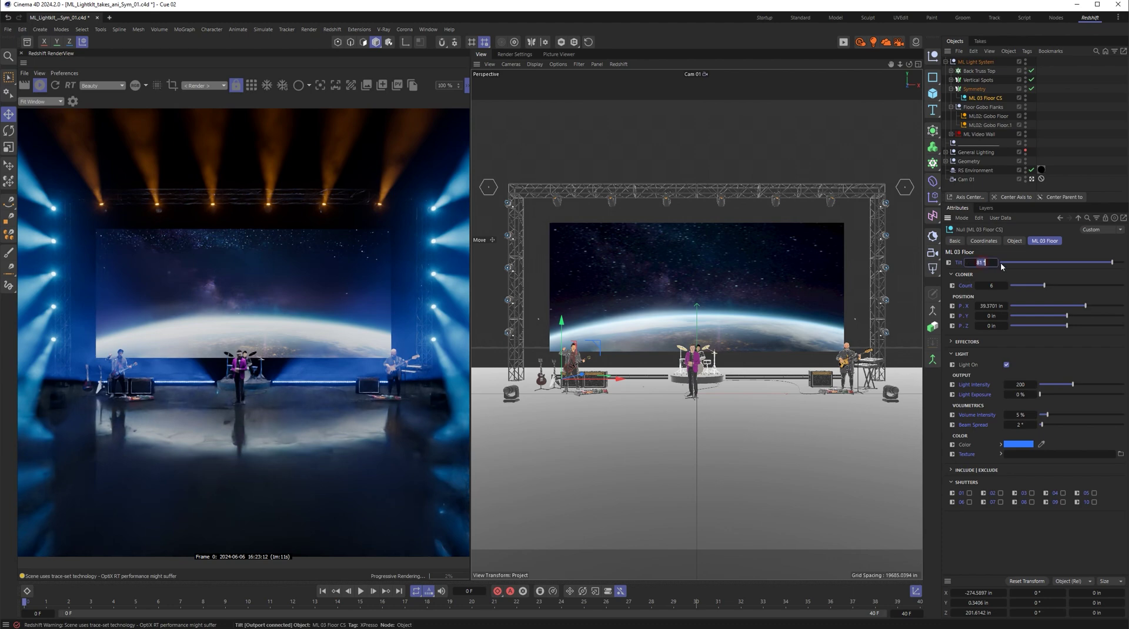
{"action": "type", "text": "85"}
{"action": "key", "text": "Return"}
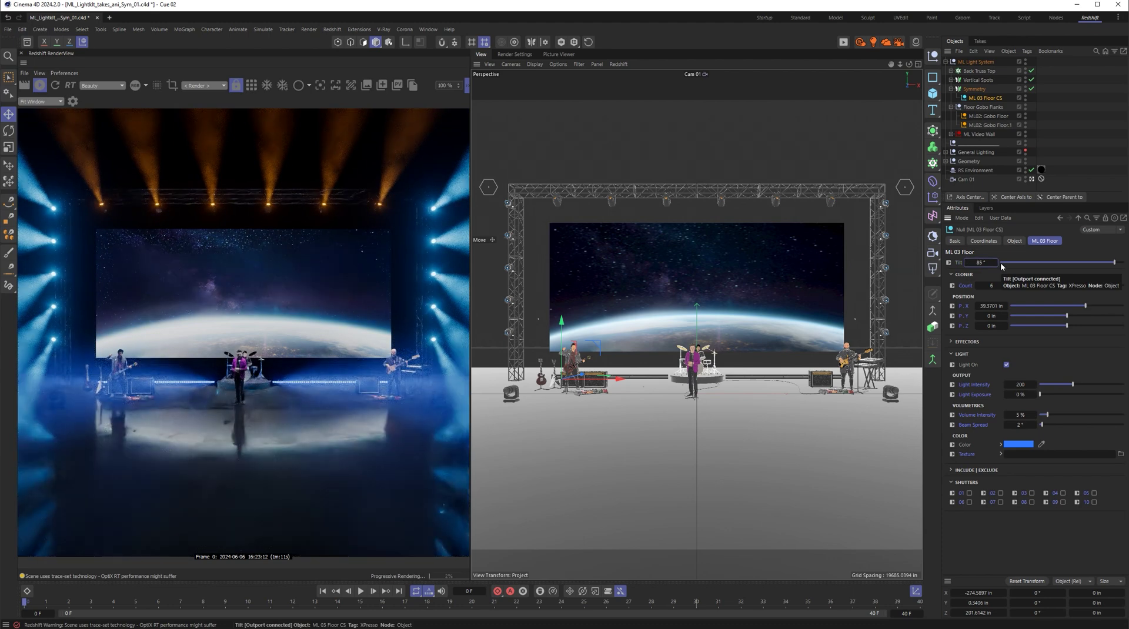
Set the beam behavior of the vertical spots' ML01 Hang CS.1 to Target.
{"action": "left_click", "coordinate": [951, 79]}
{"action": "left_click", "coordinate": [982, 90]}
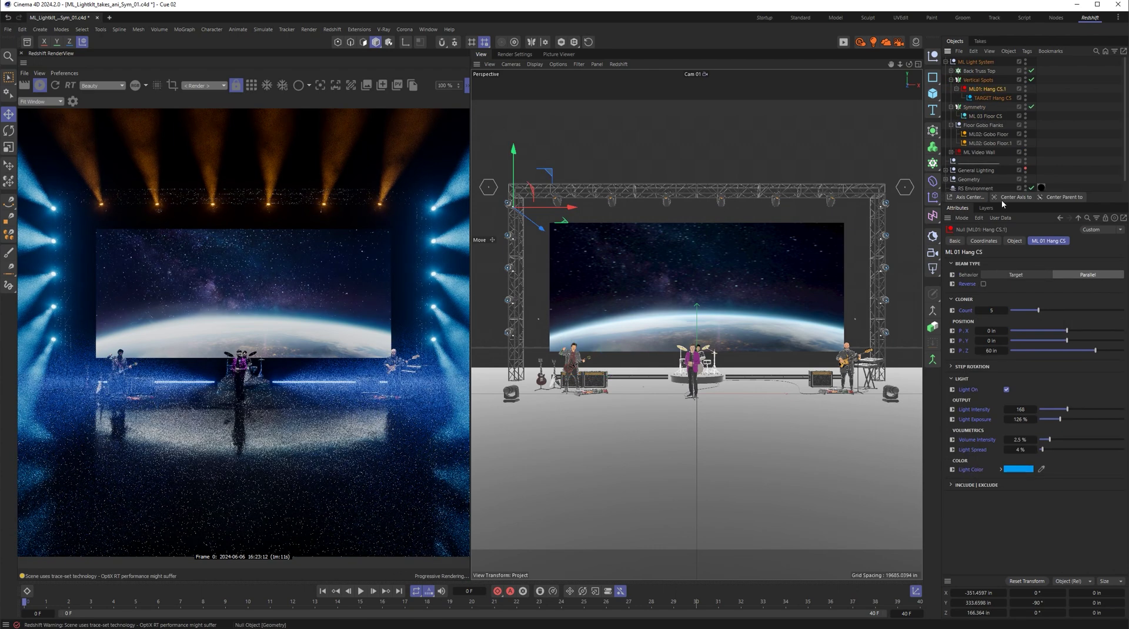
{"action": "left_click", "coordinate": [1029, 274]}
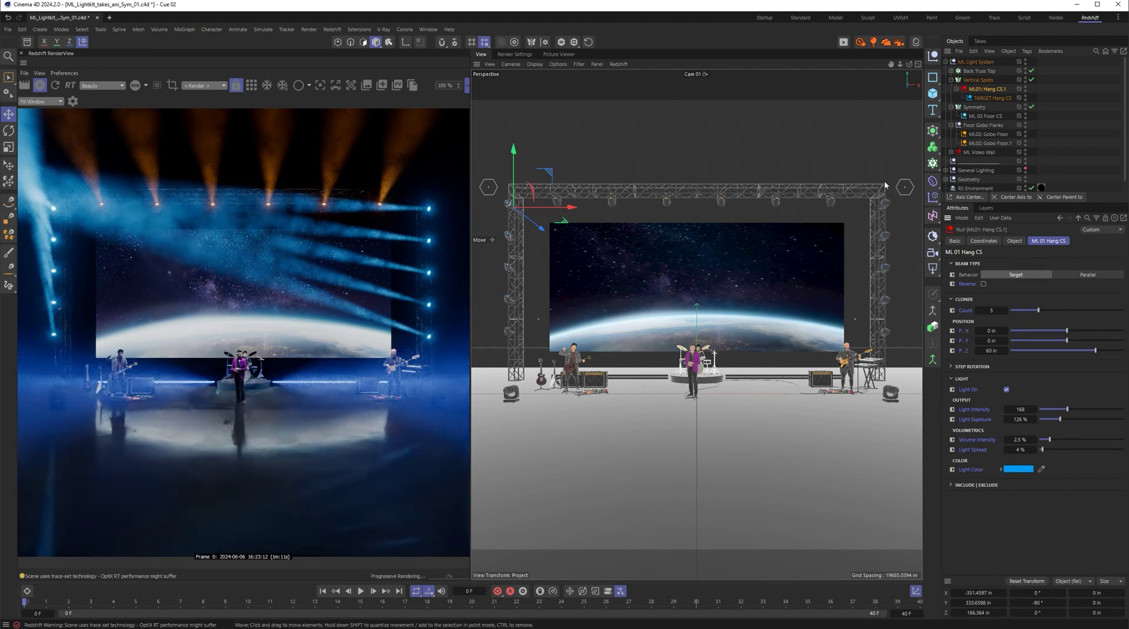
Move the TARGET Hang CS null to the stage's center just above the video wall, at about X 351, Y -185, Z 78 in.
{"action": "left_click", "coordinate": [986, 98]}
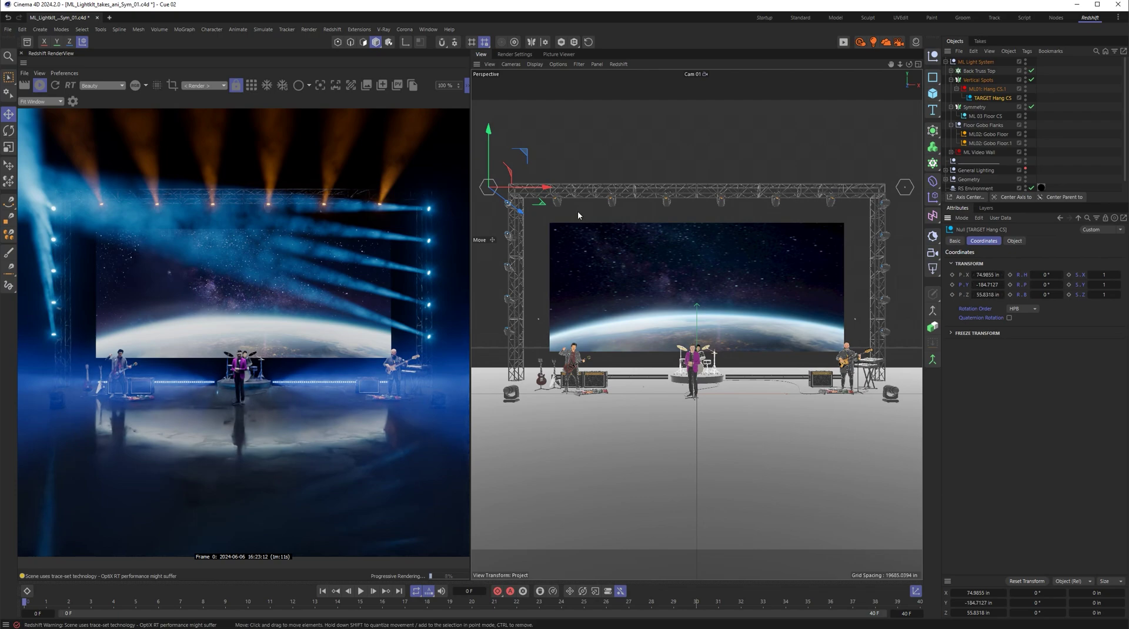
{"action": "left_click_drag", "start_coordinate": [544, 190], "coordinate": [754, 196]}
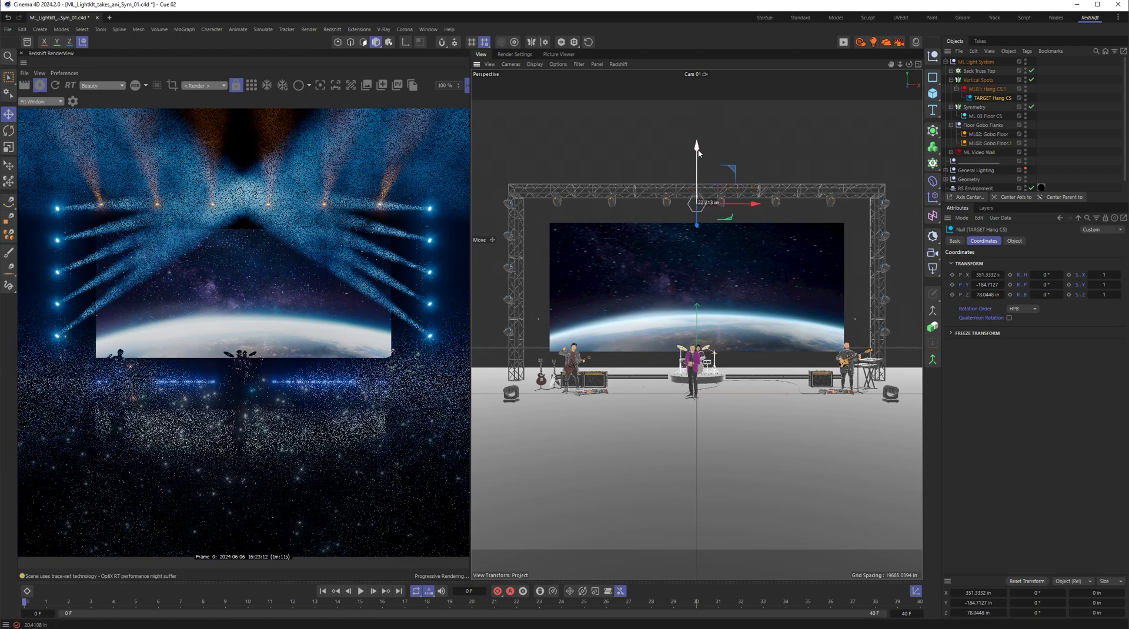
{"action": "left_click_drag", "start_coordinate": [696, 130], "coordinate": [697, 146]}
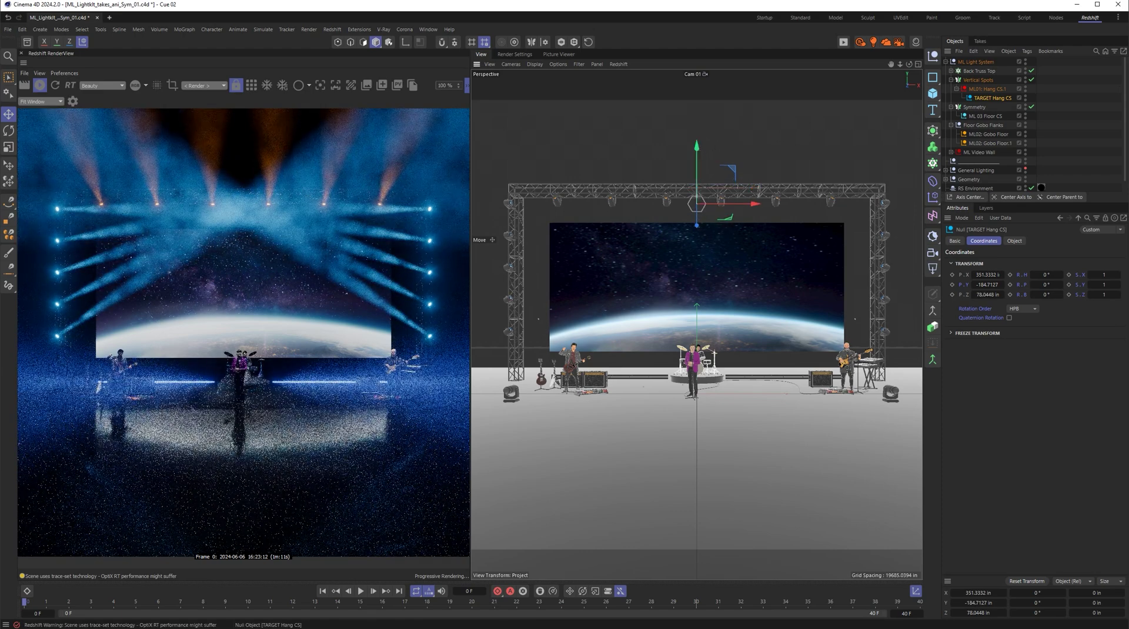
Change the image of the ML Video Wall to Content02.jpg.
{"action": "left_click", "coordinate": [951, 80]}
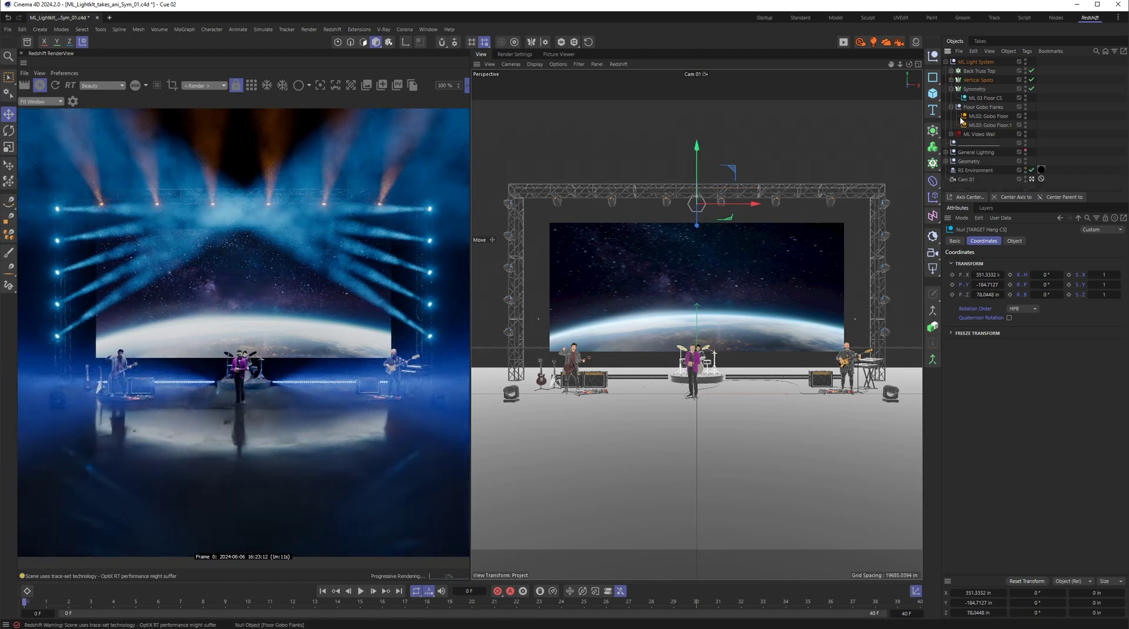
{"action": "left_click", "coordinate": [979, 134]}
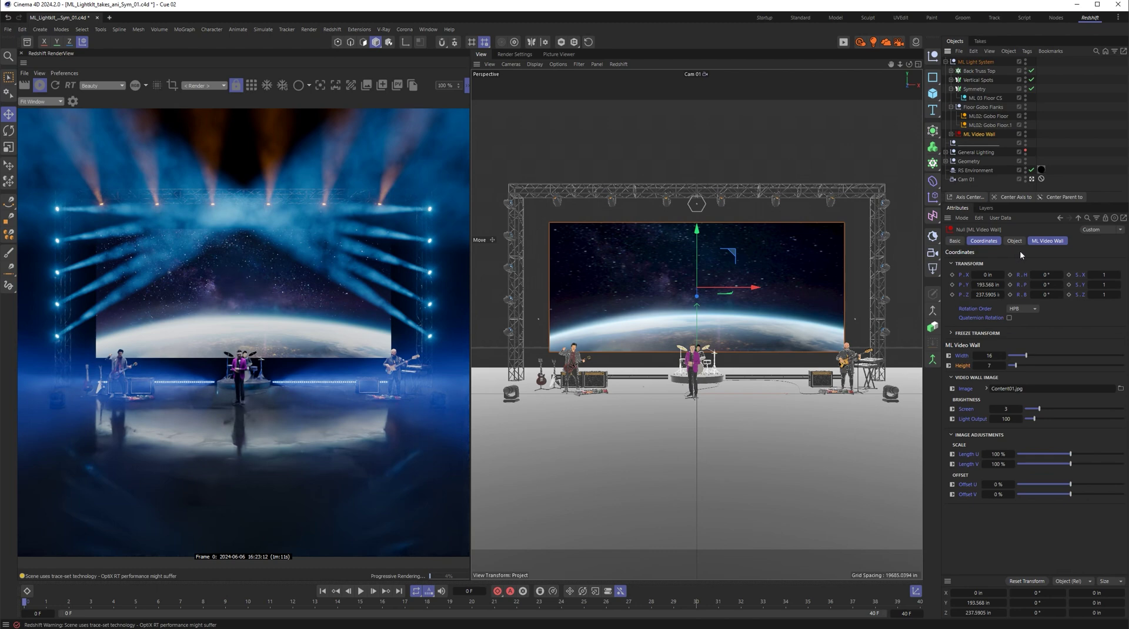
{"action": "left_click", "coordinate": [1045, 241]}
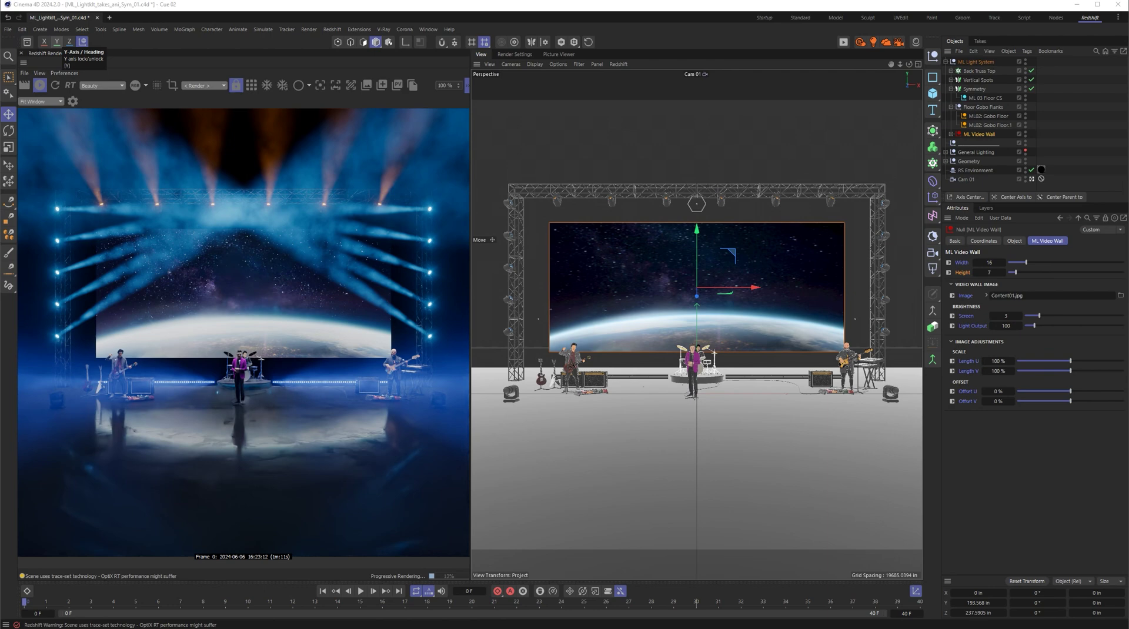
{"action": "left_click", "coordinate": [1000, 295]}
{"action": "left_click", "coordinate": [1031, 295]}
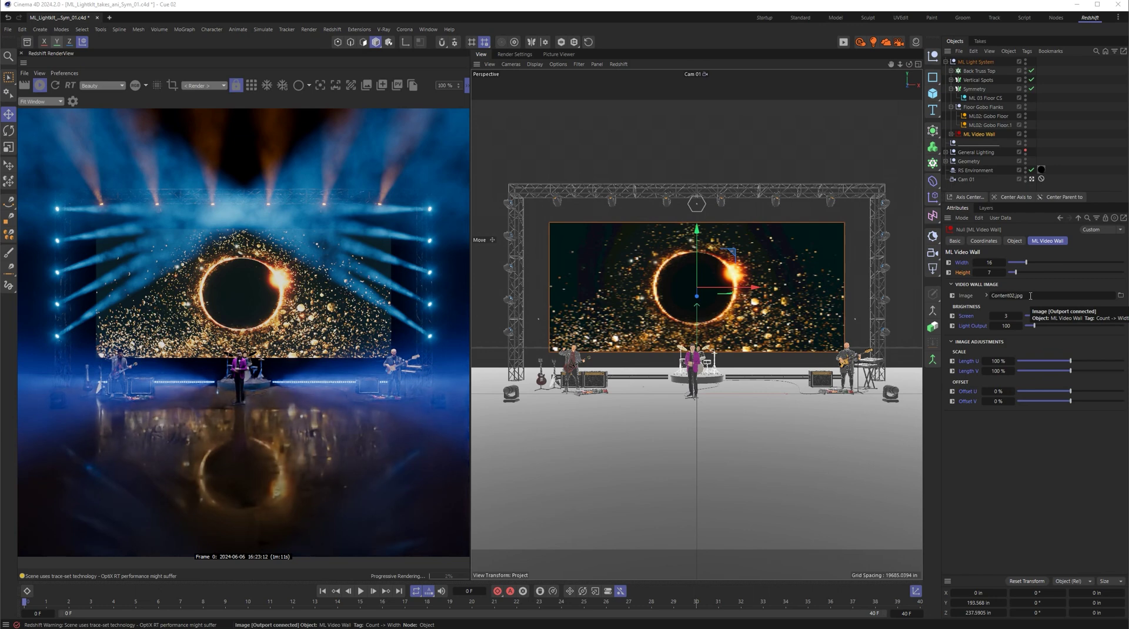
Turn off Auto Take and compare the looks by activating the Main, Cue 01 and Cue 02 takes in turn.
{"action": "left_click", "coordinate": [980, 41]}
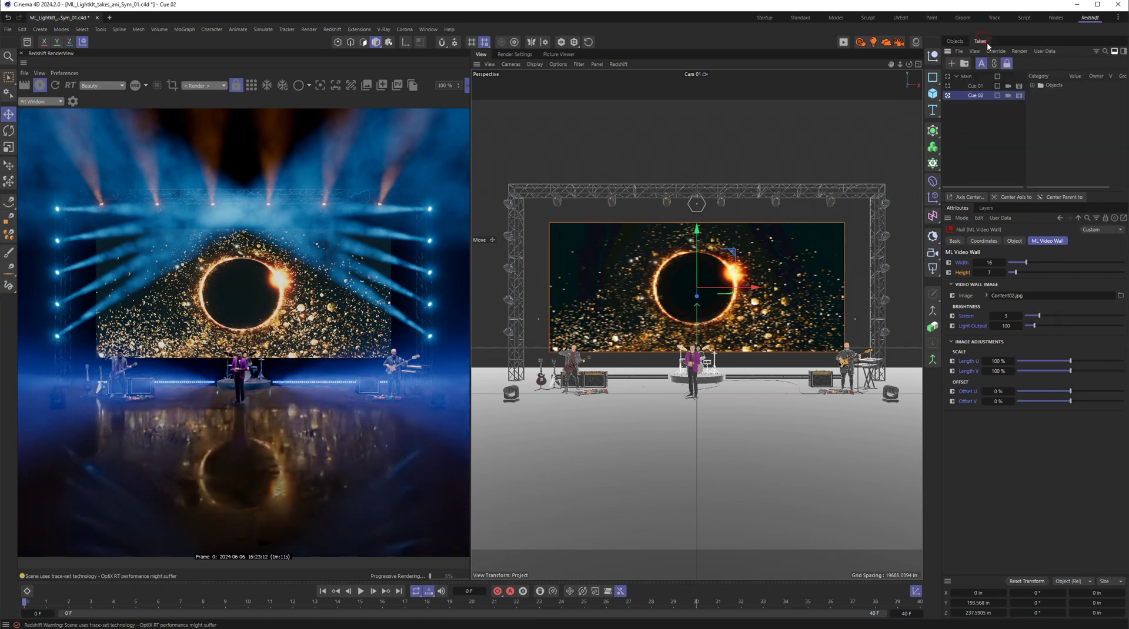
{"action": "left_click", "coordinate": [986, 95]}
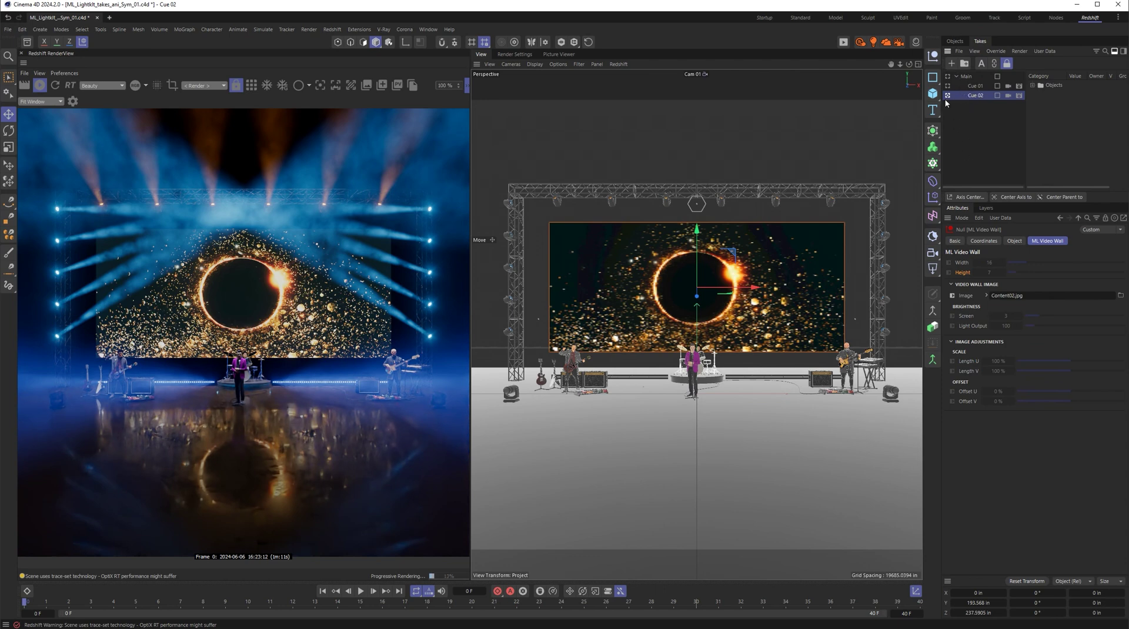
{"action": "left_click", "coordinate": [948, 76]}
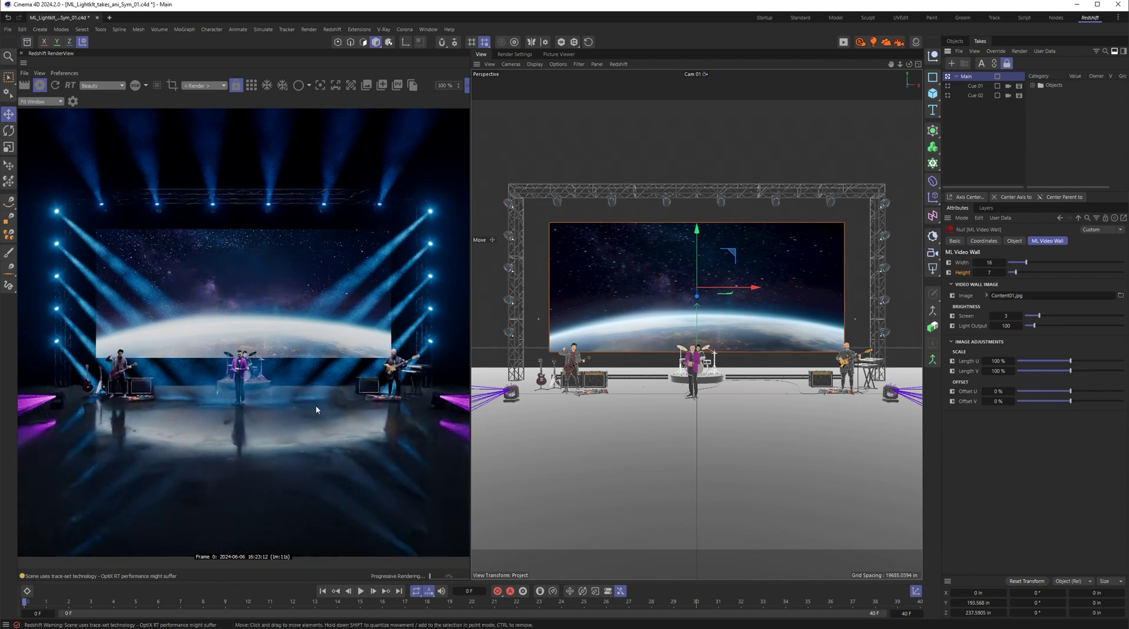
{"action": "left_click", "coordinate": [948, 87]}
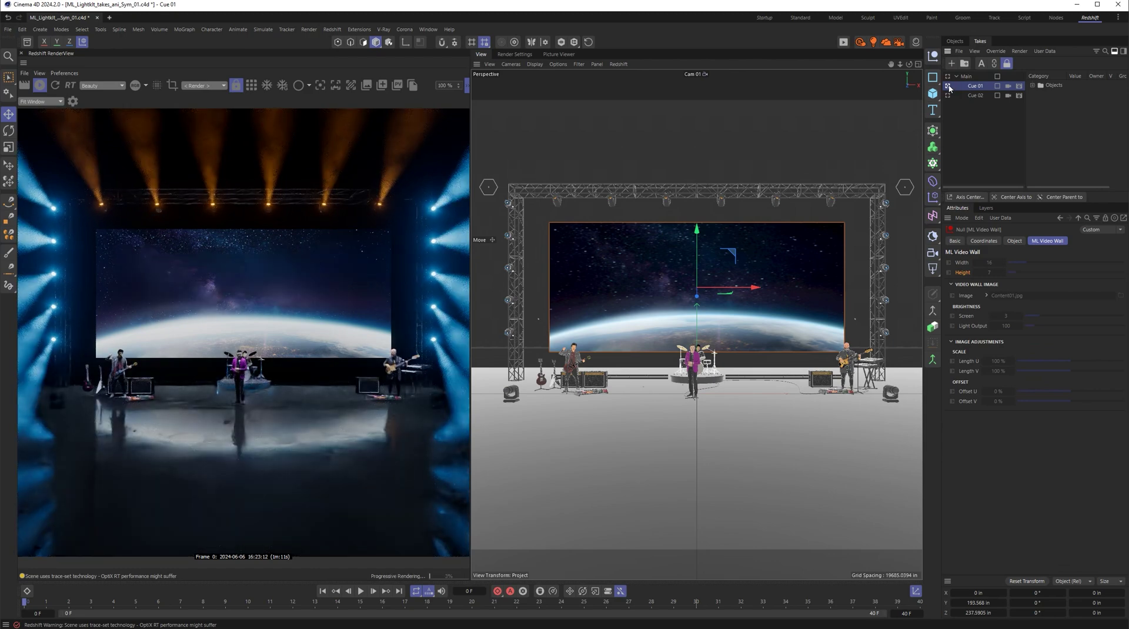
{"action": "left_click", "coordinate": [948, 96]}
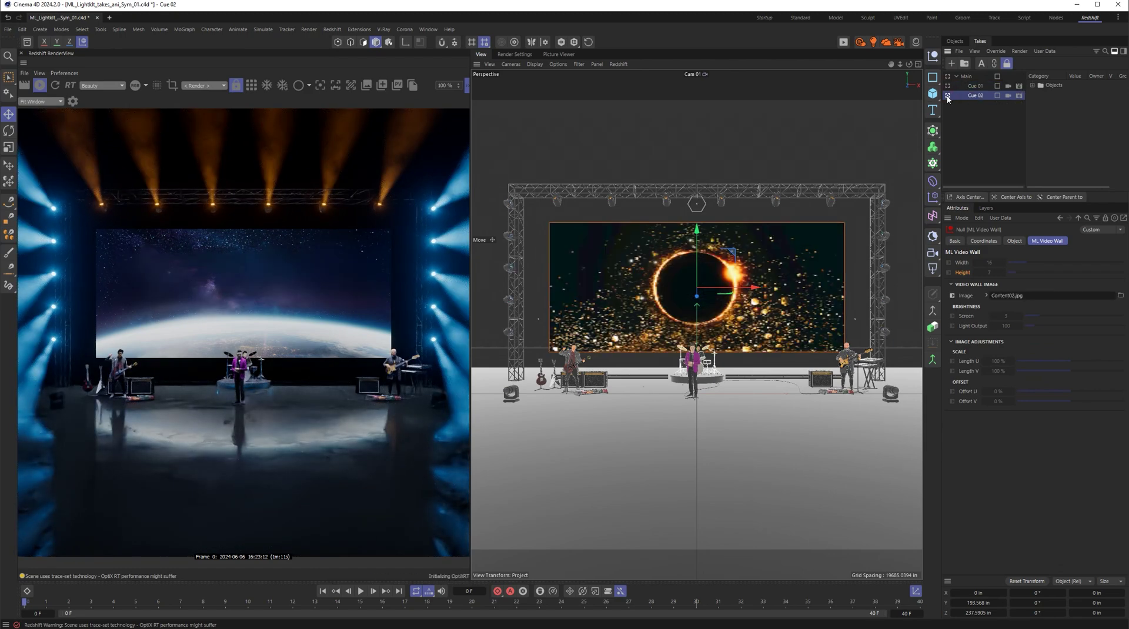